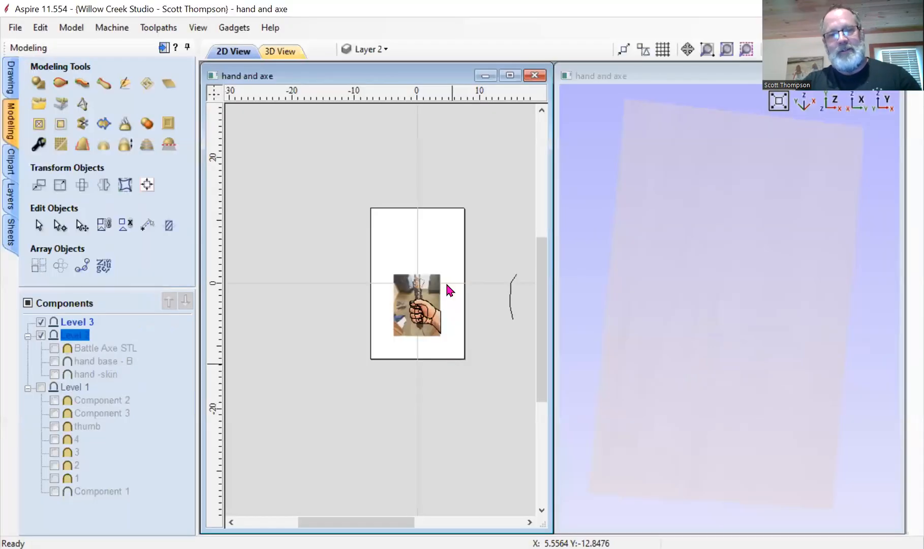
# Show the Battle Axe STL, hand base - B and hand -skin components and inspect the gripping hand and handle up close
pyautogui.scroll(3, 721, 540)
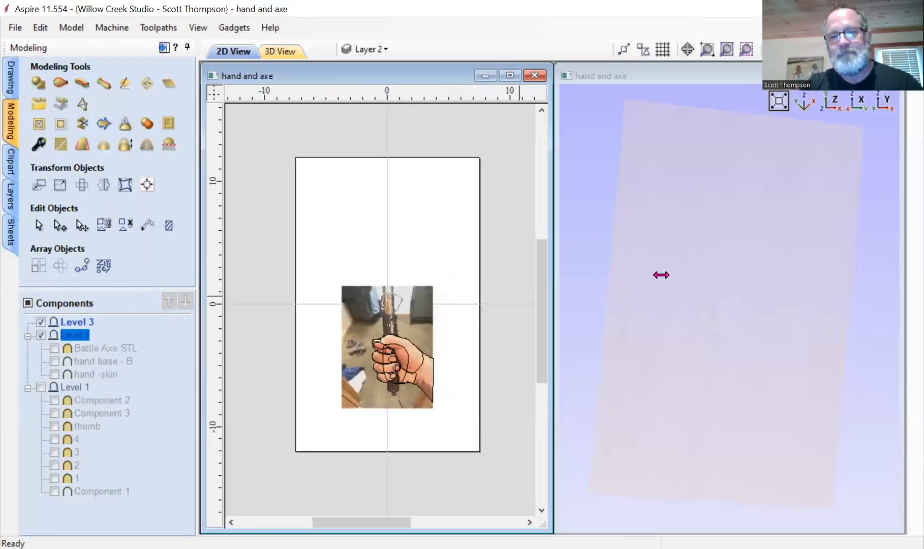
pyautogui.moveTo(661, 274); pyautogui.dragTo(640, 317)
pyautogui.click(54, 349)
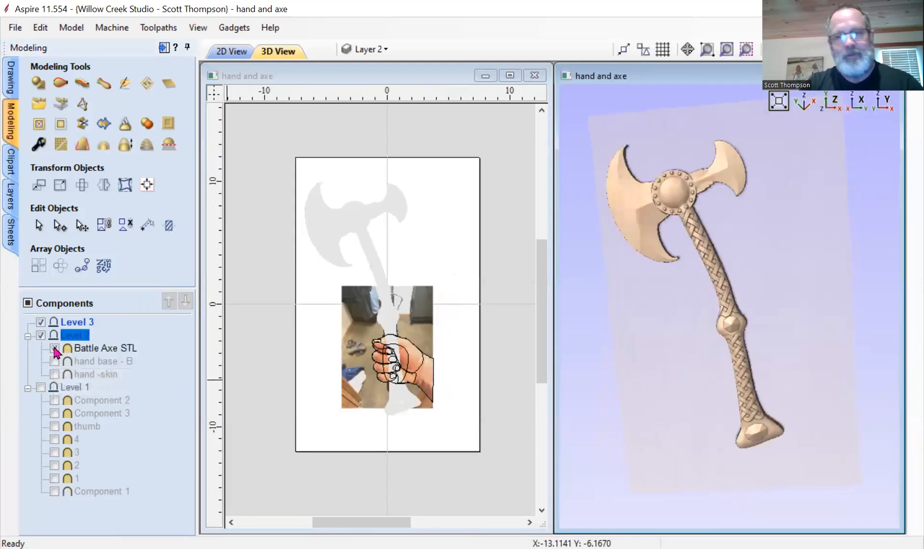
pyautogui.moveTo(703, 370); pyautogui.dragTo(735, 373)
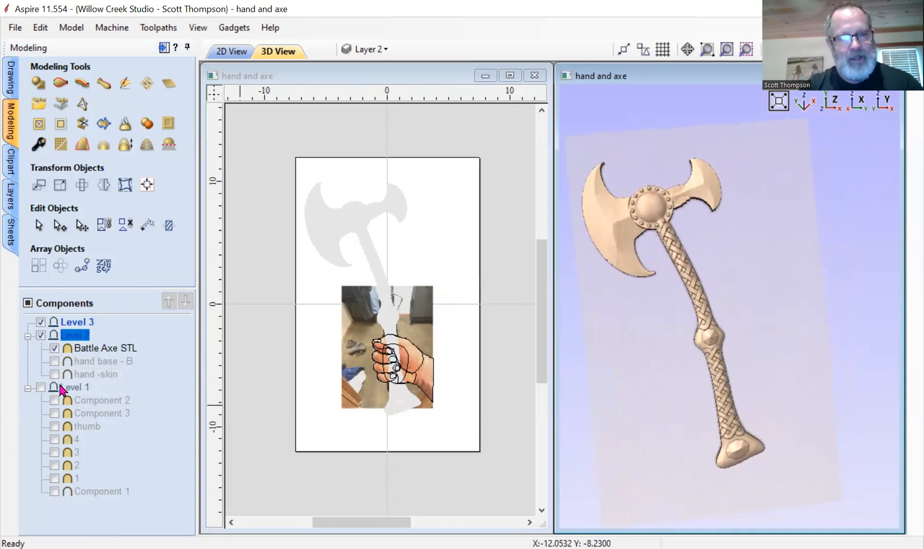
pyautogui.click(54, 361)
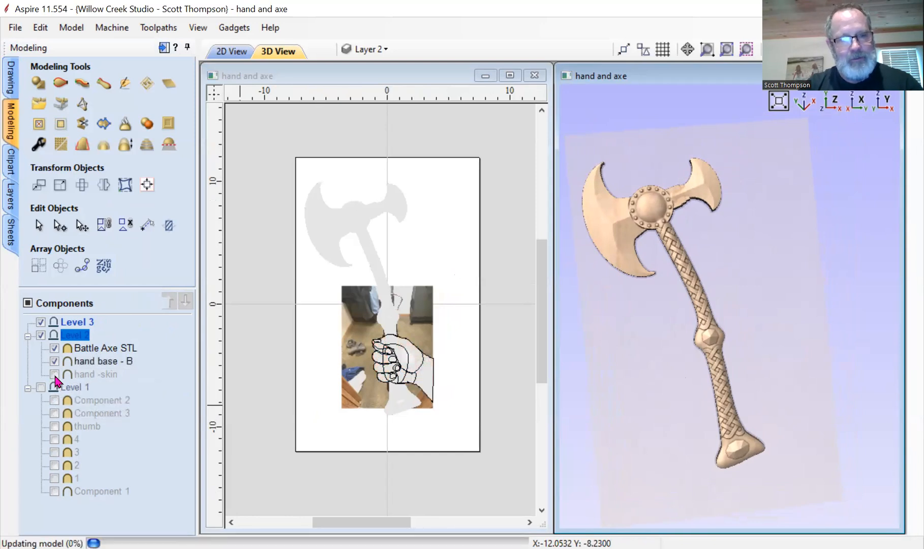
pyautogui.click(55, 374)
pyautogui.moveTo(790, 383); pyautogui.dragTo(746, 332)
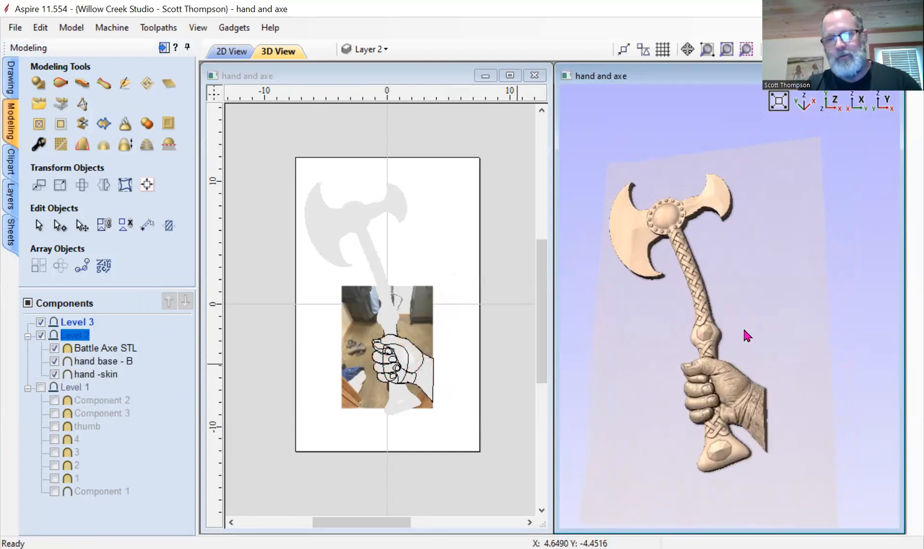
pyautogui.scroll(5, 733, 398)
pyautogui.scroll(-4, 724, 335)
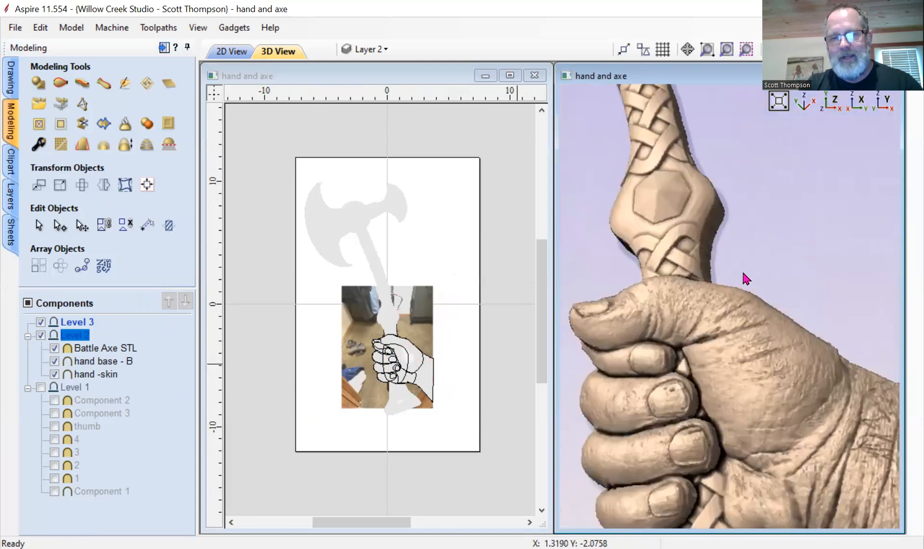
pyautogui.scroll(2, 744, 318)
pyautogui.scroll(-5, 746, 320)
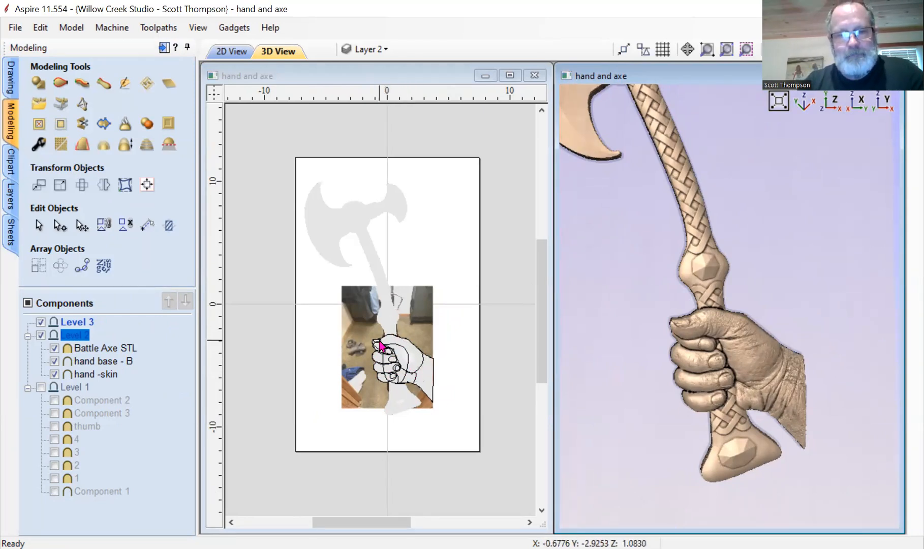
# Hide the Battle Axe STL, hand -skin and hand base - B components
pyautogui.click(54, 348)
pyautogui.click(55, 374)
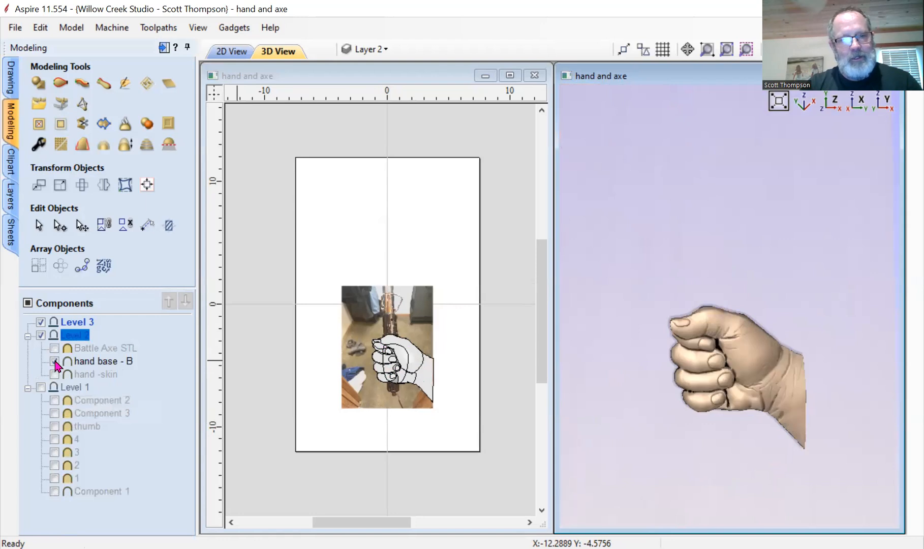
pyautogui.click(55, 361)
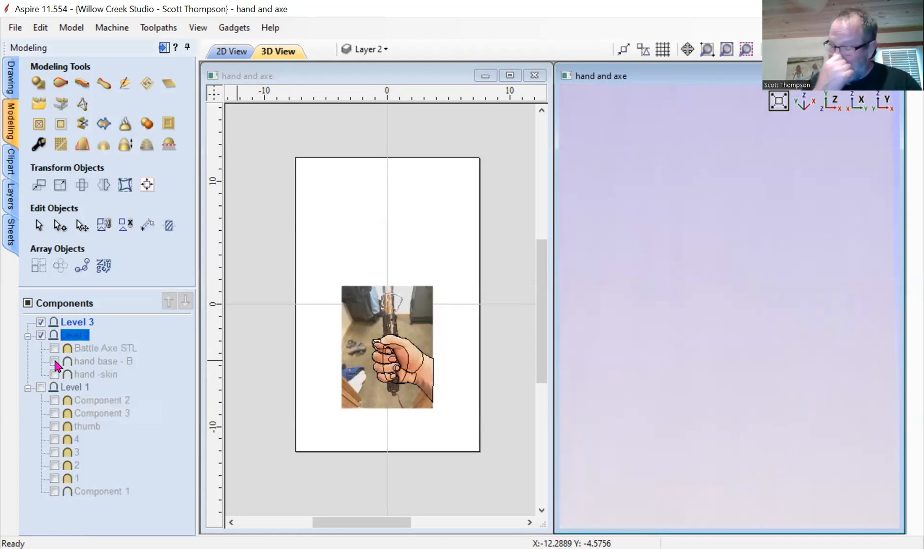
# Select the outer outline vector of the hand and make Level 3 the active component level
pyautogui.scroll(5, 394, 397)
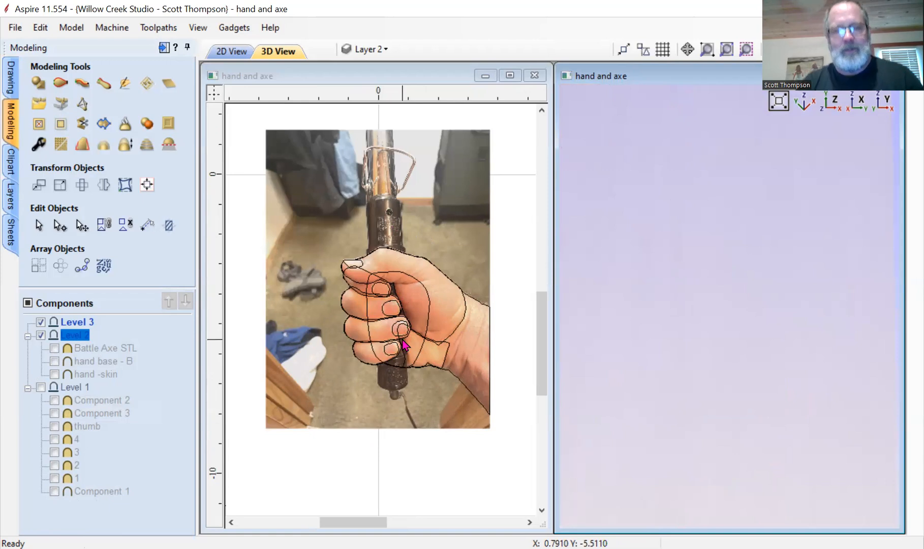
pyautogui.scroll(3, 488, 330)
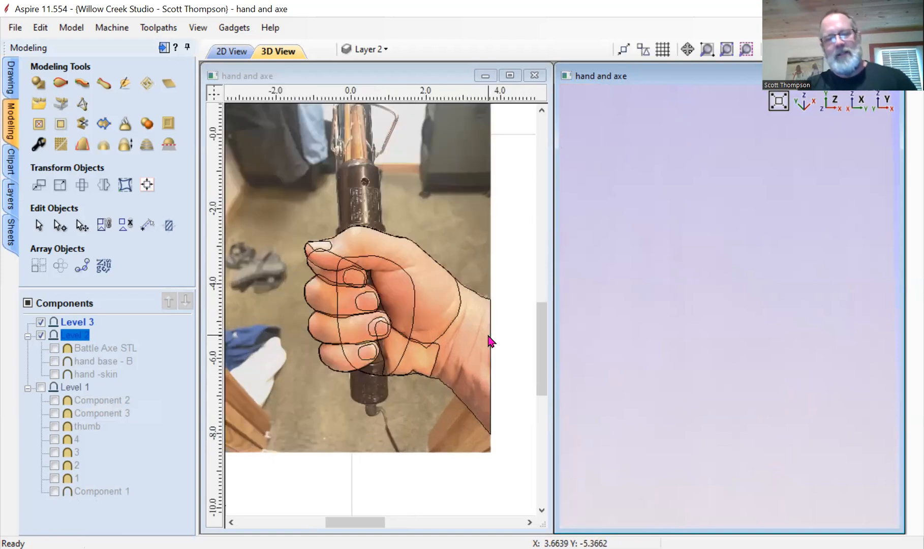
pyautogui.click(456, 266)
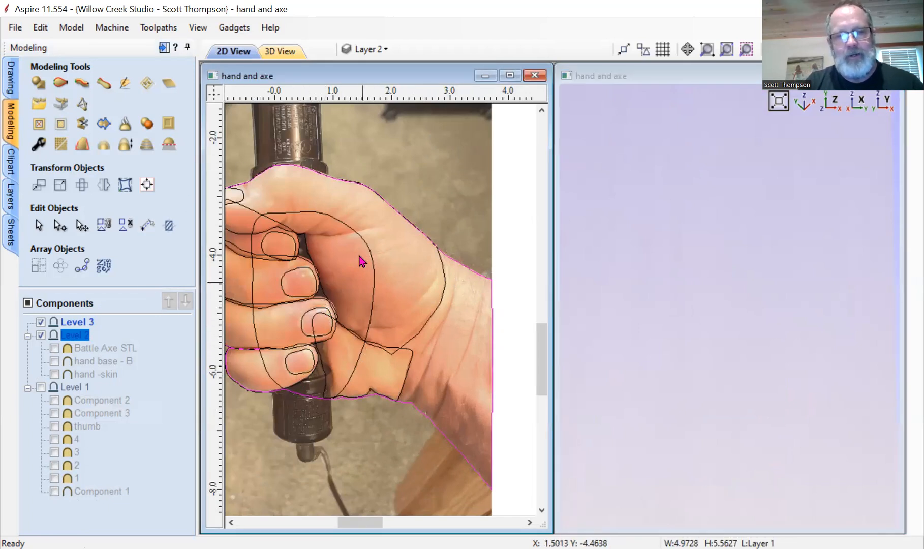
pyautogui.scroll(-1, 390, 349)
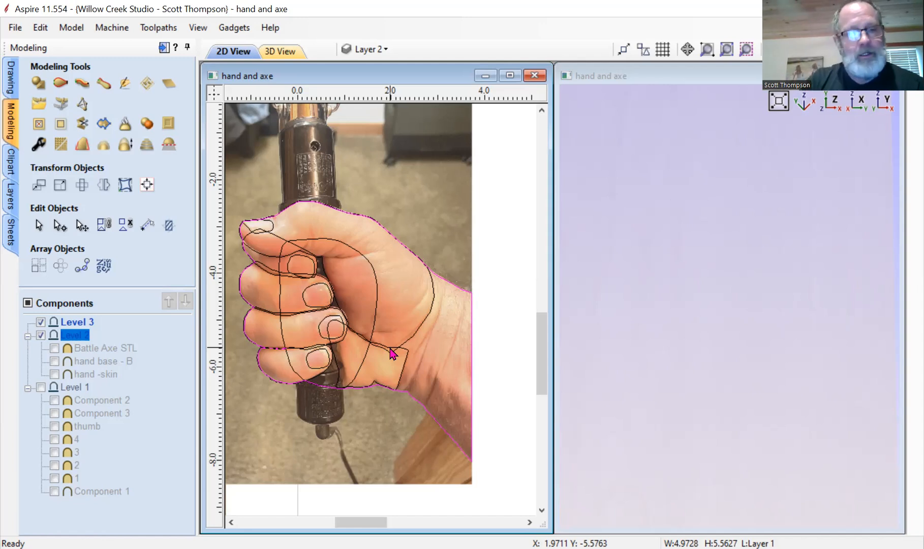
pyautogui.click(78, 325)
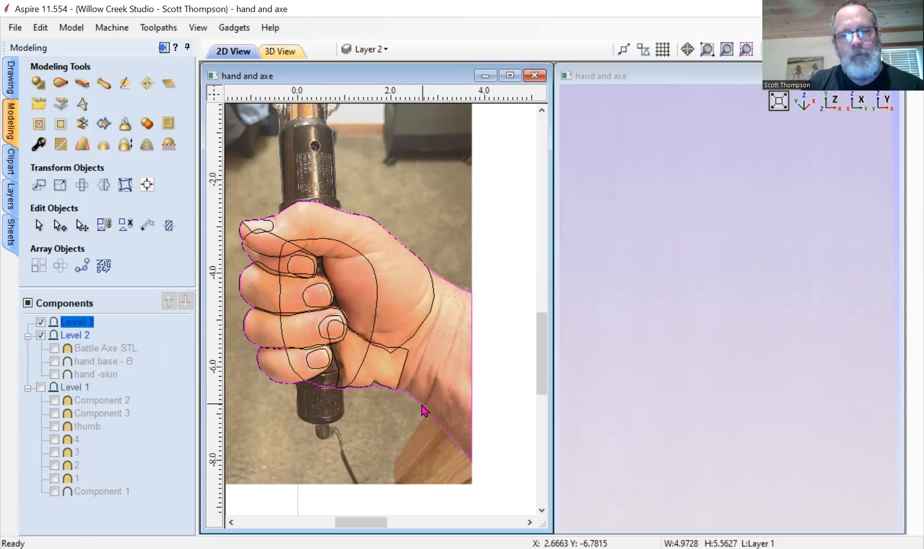
# Ungroup the hand outline and open it for node editing
pyautogui.scroll(-3, 362, 379)
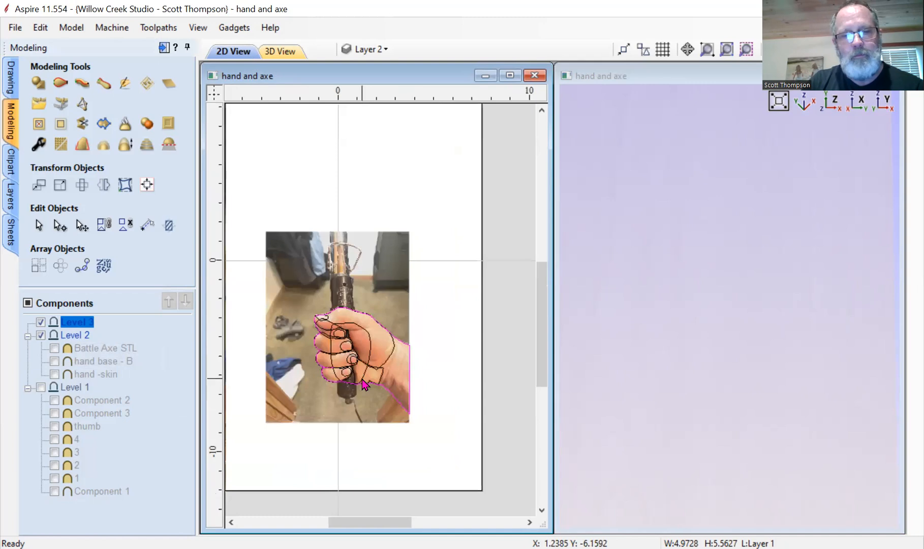
pyautogui.scroll(2, 365, 381)
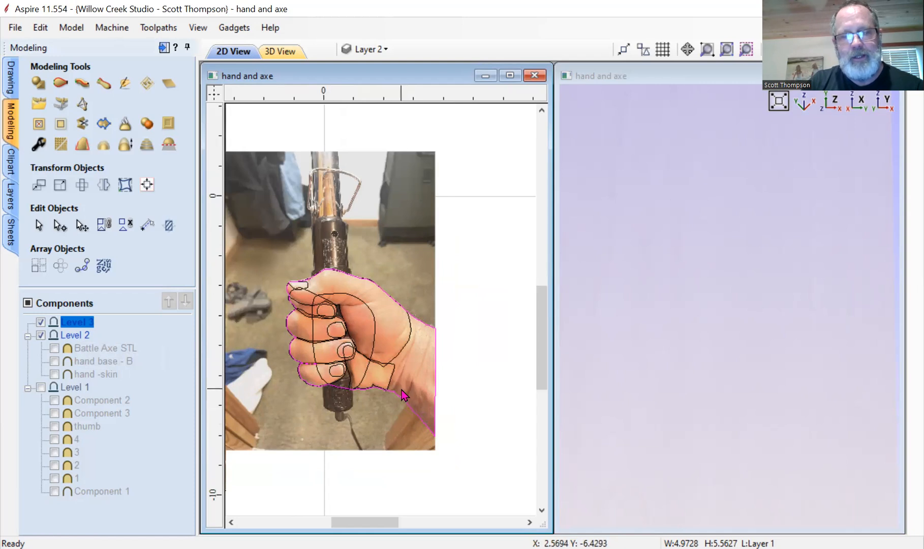
pyautogui.scroll(3, 399, 392)
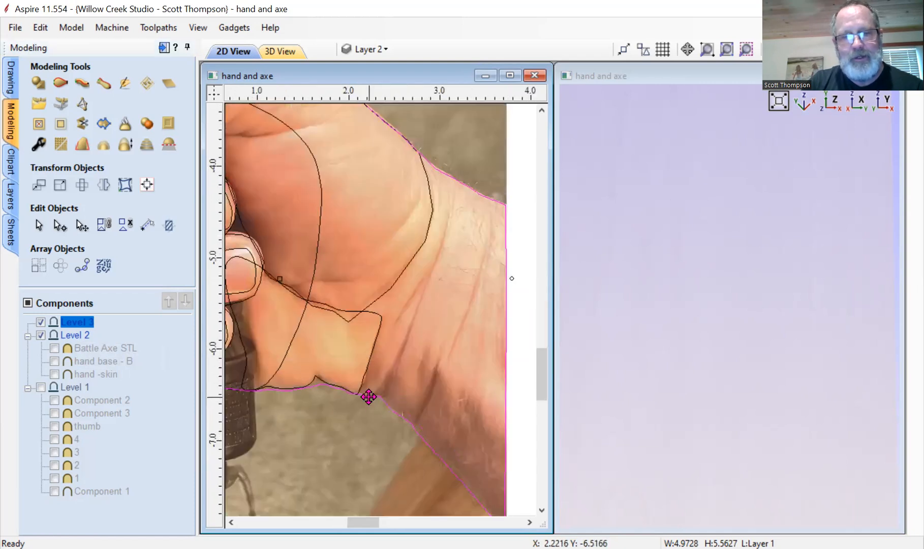
pyautogui.click(59, 224)
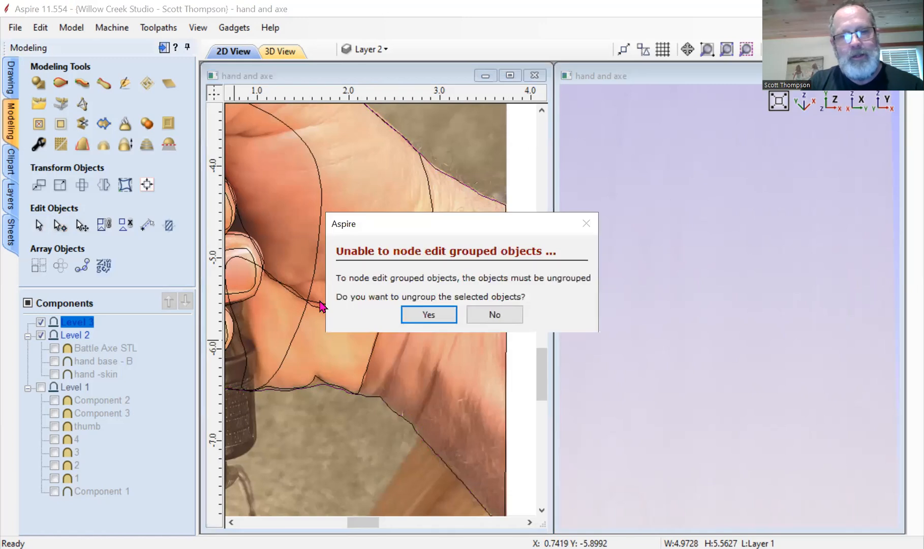
pyautogui.click(427, 316)
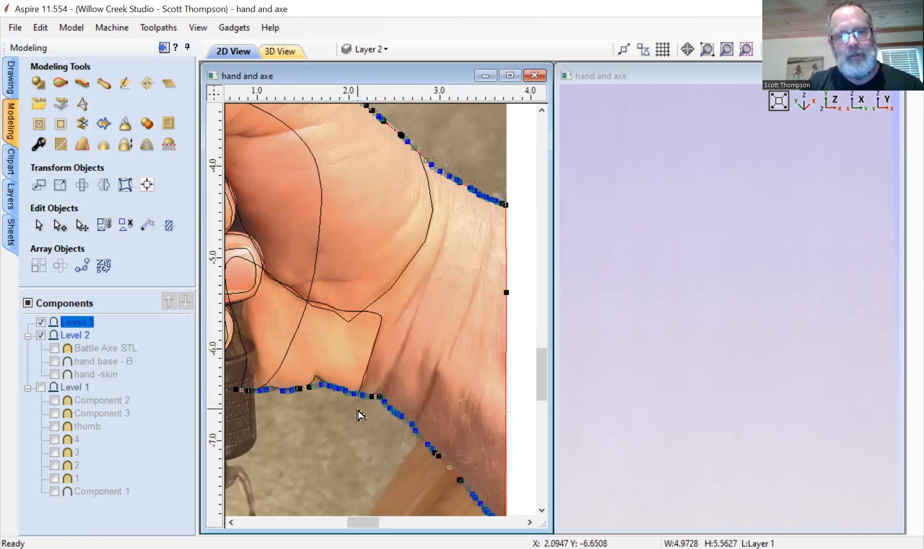
# Cut the hand outline at the lower and upper wrist by deleting a short span at each place
pyautogui.scroll(-2, 377, 417)
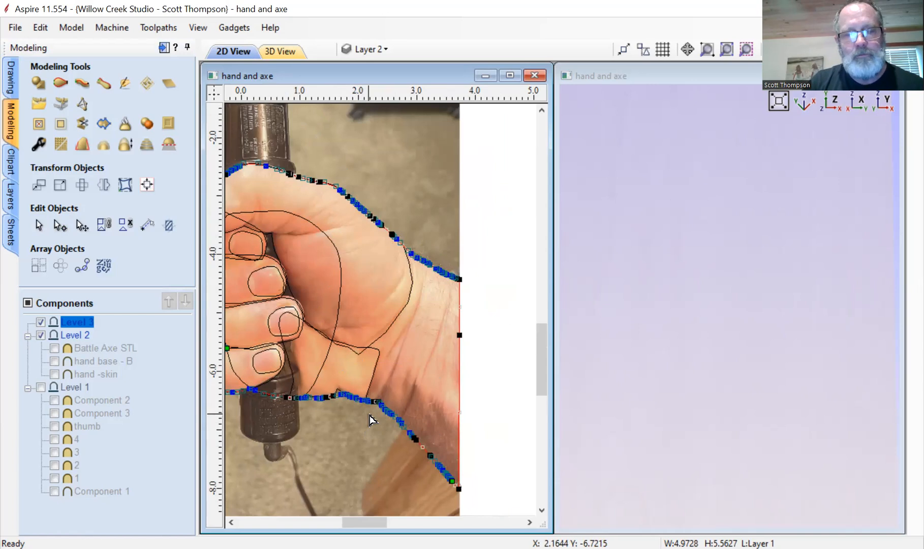
pyautogui.scroll(8, 371, 417)
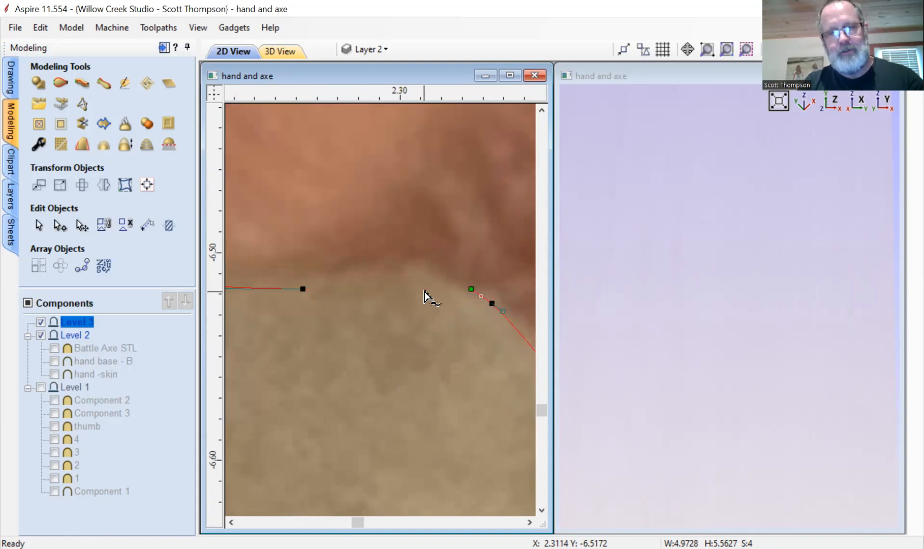
pyautogui.scroll(-5, 382, 365)
pyautogui.scroll(-4, 378, 362)
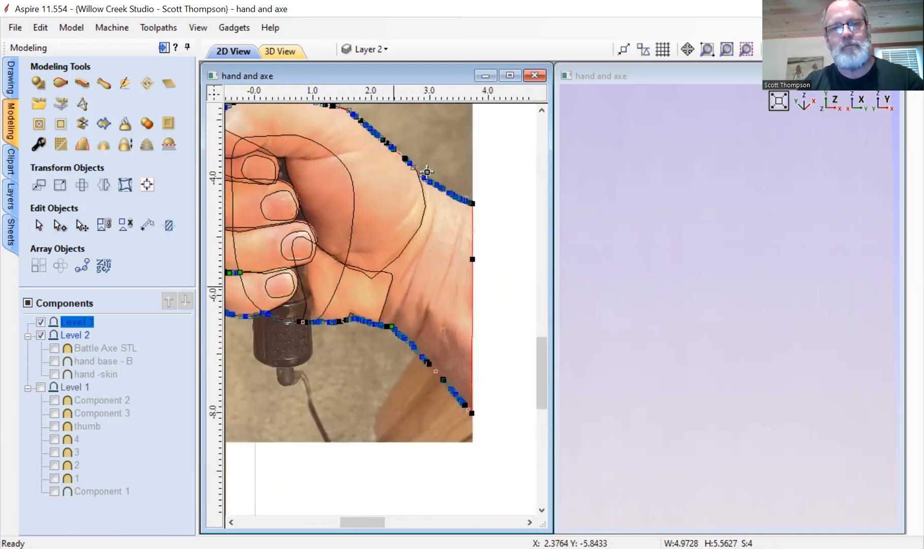
pyautogui.scroll(5, 423, 181)
pyautogui.click(427, 161)
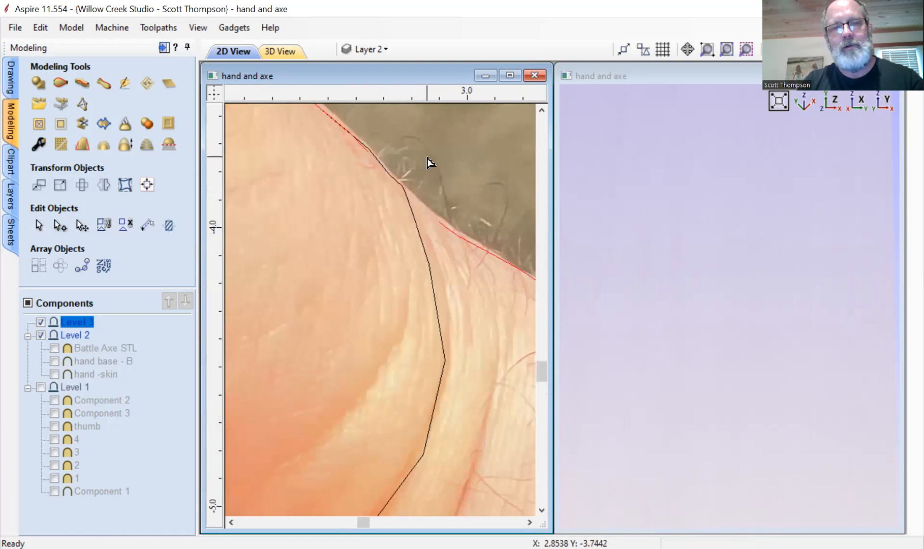
# Close the separated forearm outline with a smooth curve that bulges into the palm
pyautogui.scroll(-2, 419, 315)
pyautogui.click(446, 297)
pyautogui.scroll(-5, 466, 262)
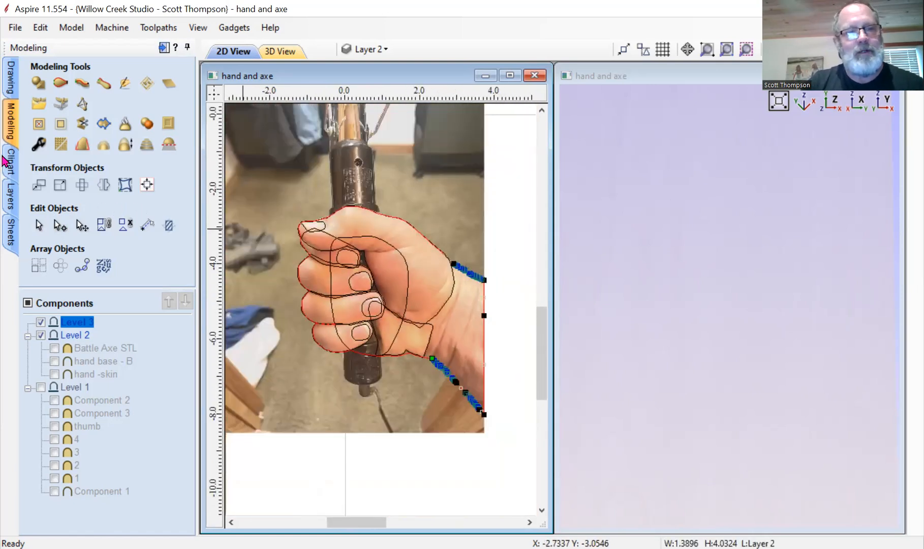
pyautogui.click(10, 79)
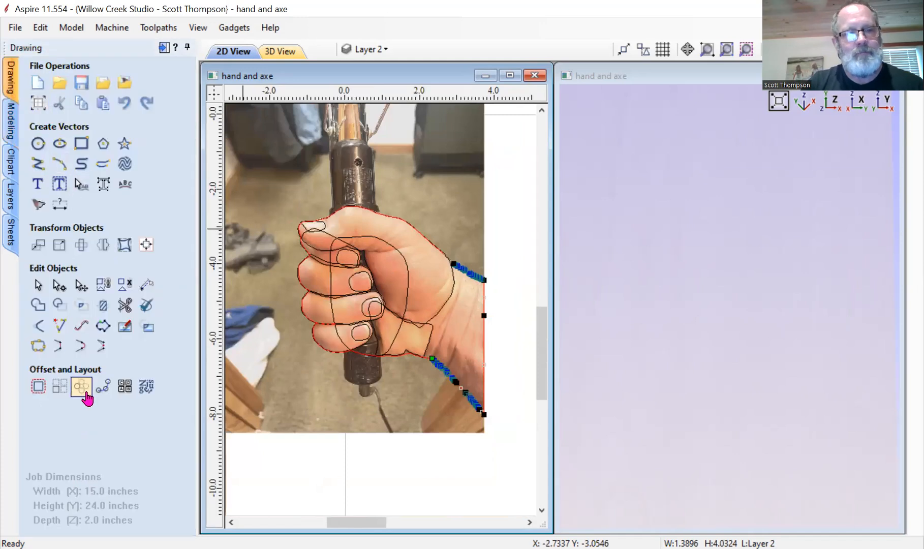
pyautogui.click(81, 346)
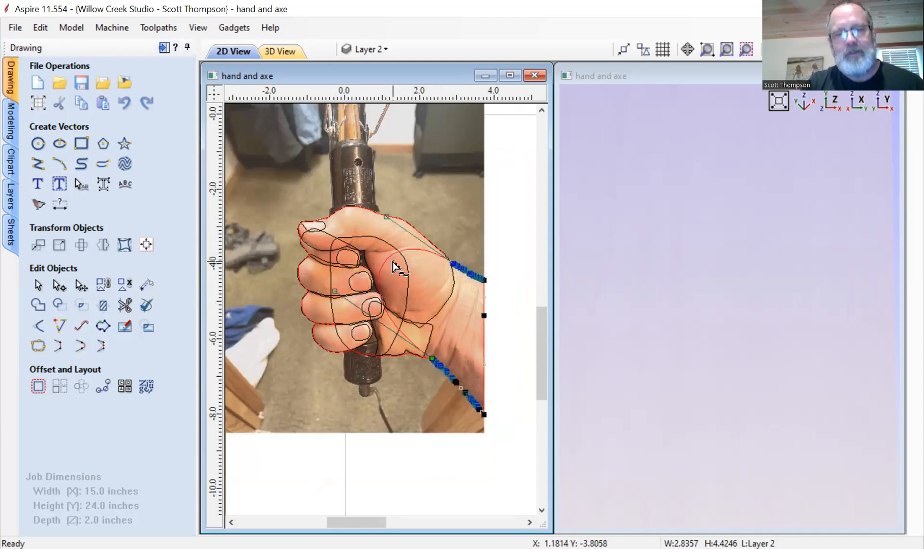
pyautogui.scroll(-2, 236, 255)
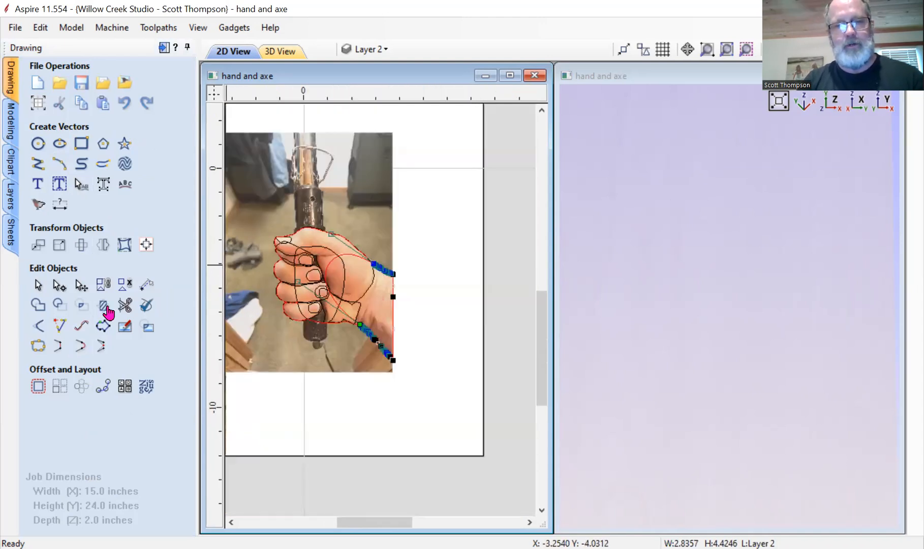
pyautogui.click(38, 285)
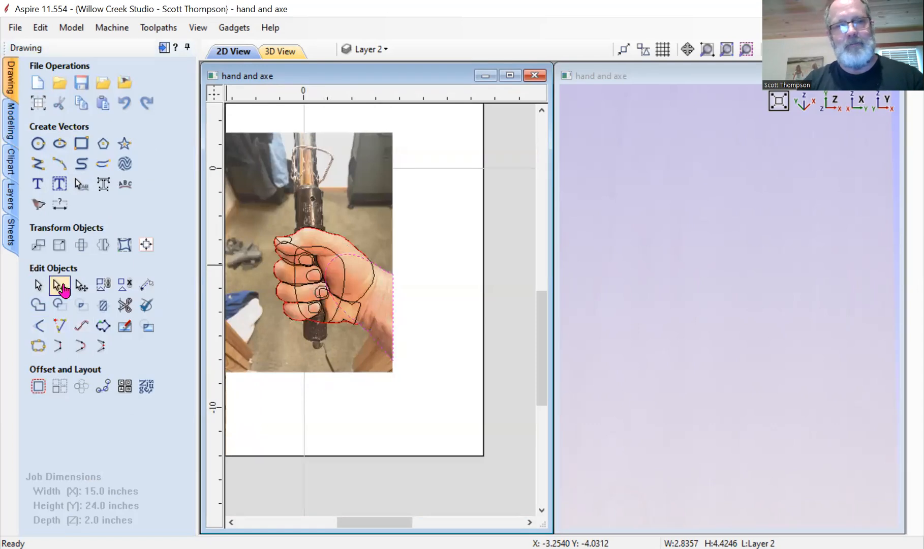
# Create a rounded shape from the closed forearm vector with a 0.26 inch base height, scaled to an exact height of 0.34 inches
pyautogui.click(9, 122)
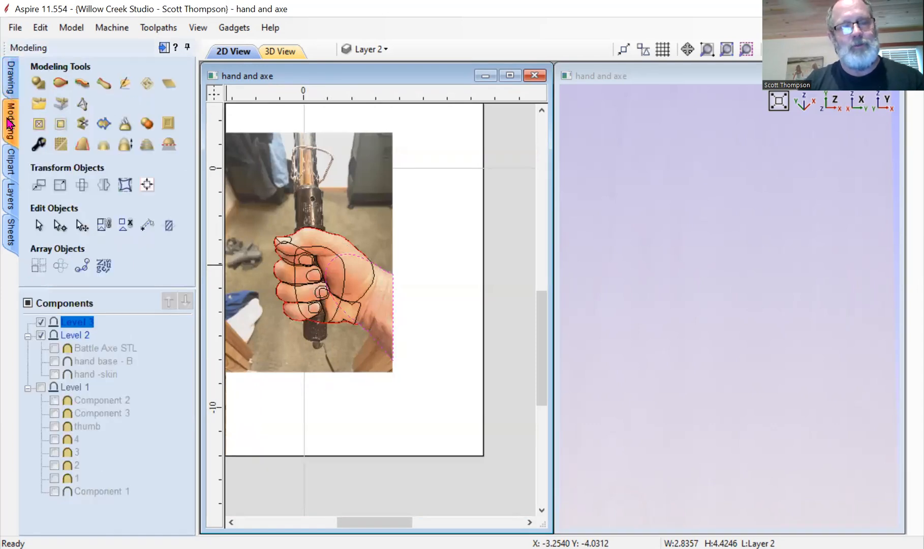
pyautogui.click(41, 87)
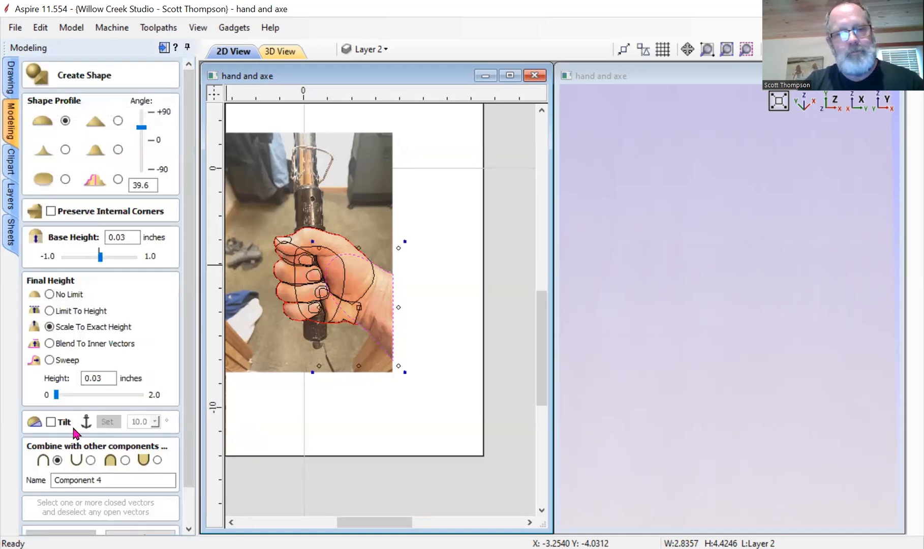
pyautogui.click(109, 257)
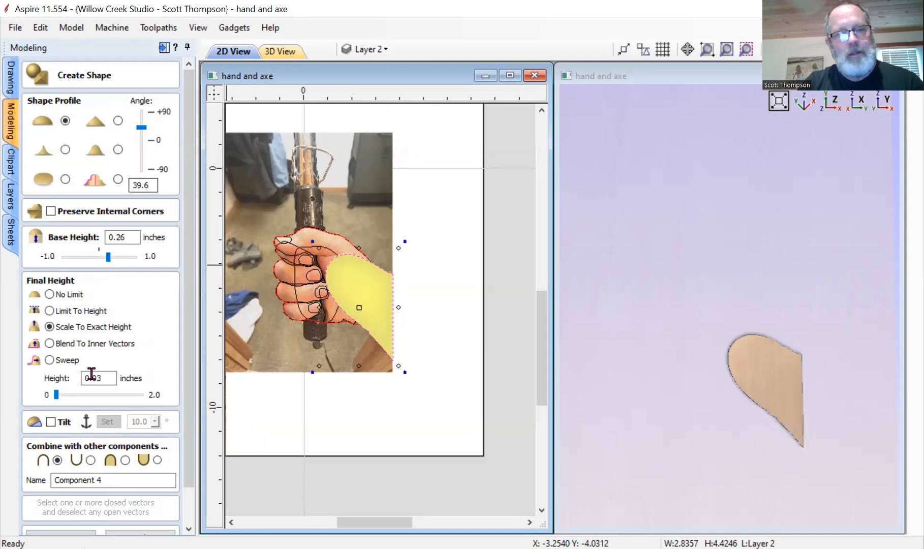
pyautogui.moveTo(64, 396); pyautogui.dragTo(71, 398)
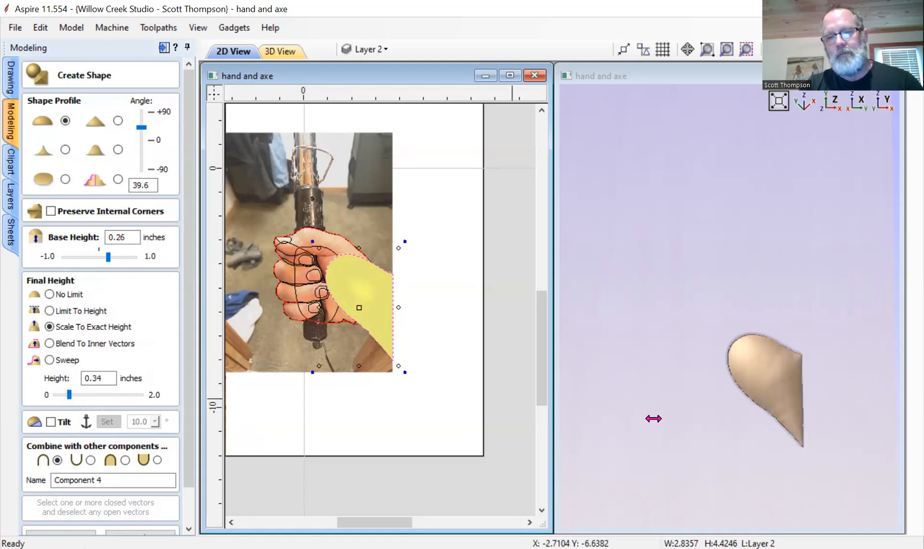
pyautogui.scroll(3, 604, 411)
pyautogui.moveTo(727, 393); pyautogui.dragTo(721, 372)
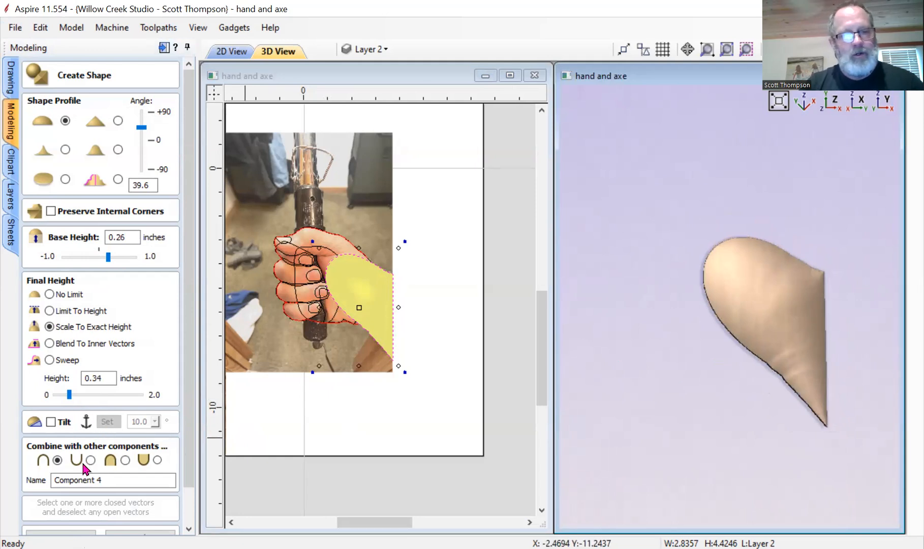
# Name the forearm shape "arm" and start a new component
pyautogui.tripleClick(107, 480)
pyautogui.write('arm')
pyautogui.scroll(-1, 109, 433)
pyautogui.scroll(-1, 79, 488)
pyautogui.click(69, 523)
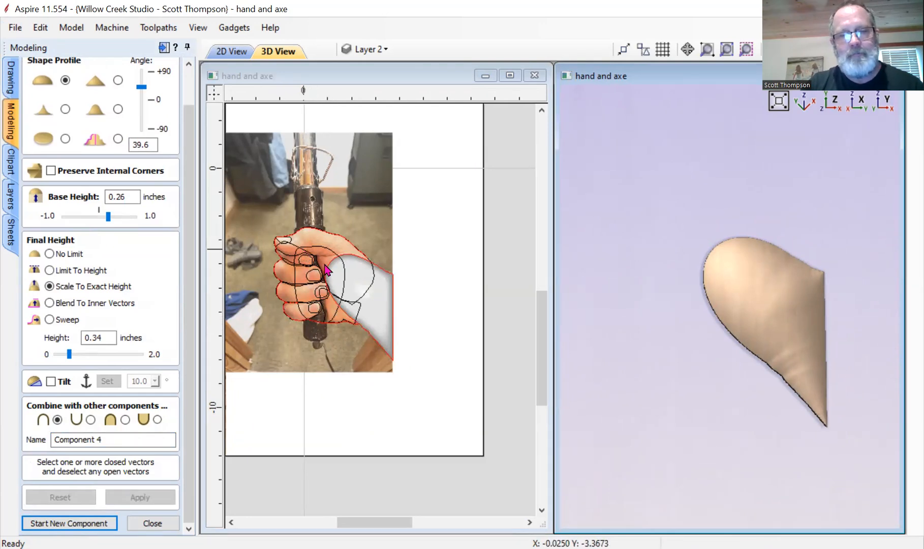
pyautogui.scroll(3, 333, 326)
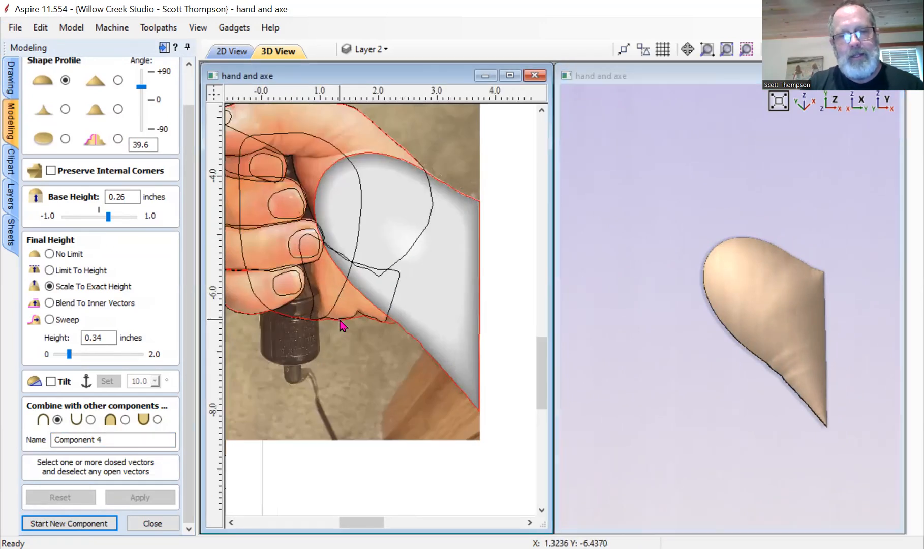
# Close the open hand outline at the wrist with a smooth curve that bulges into the forearm
pyautogui.click(341, 325)
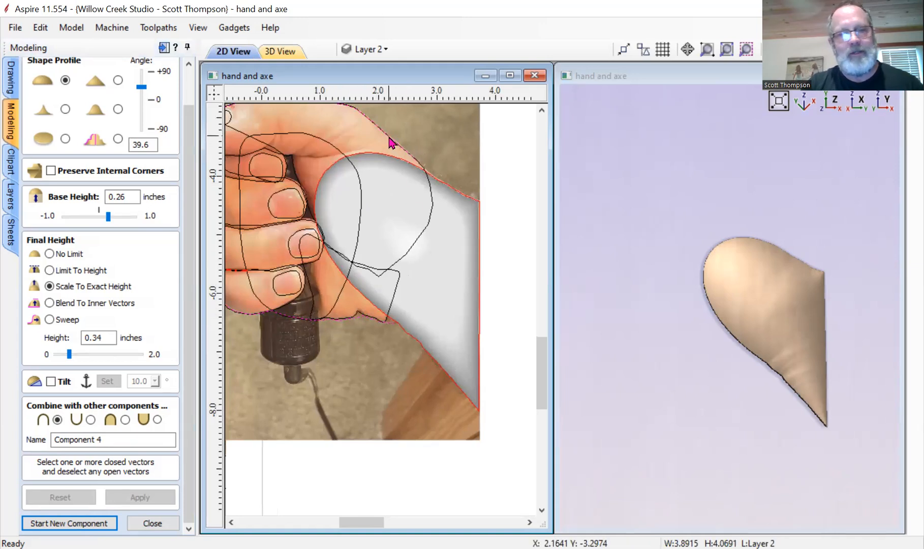
pyautogui.click(152, 523)
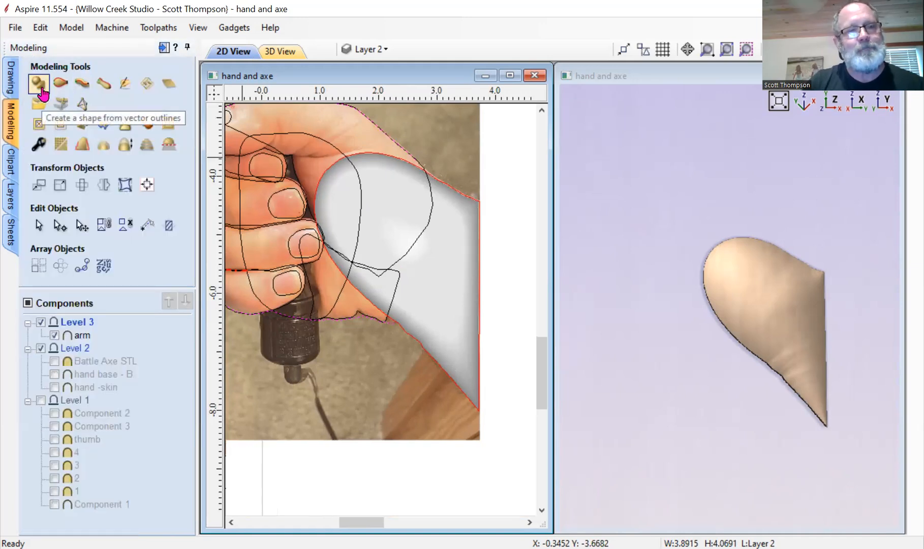
pyautogui.click(60, 227)
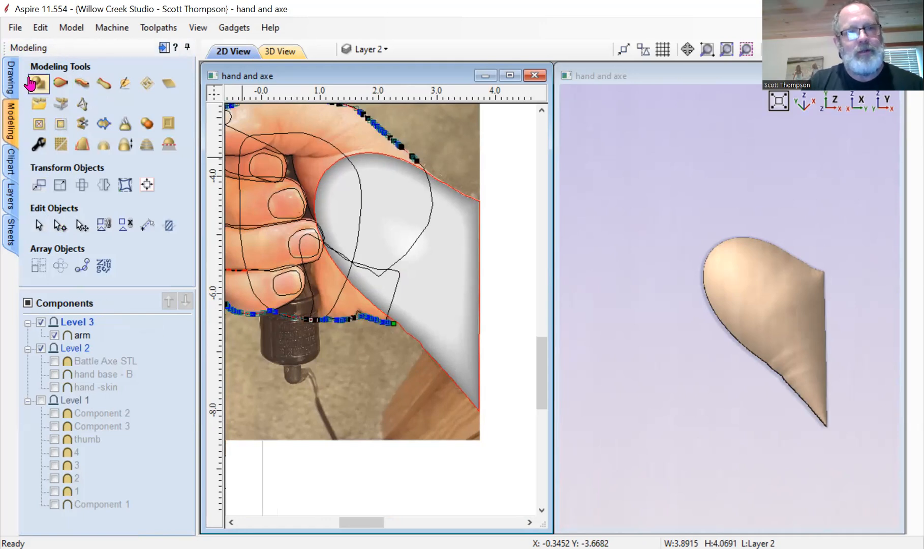
pyautogui.click(11, 82)
pyautogui.click(80, 345)
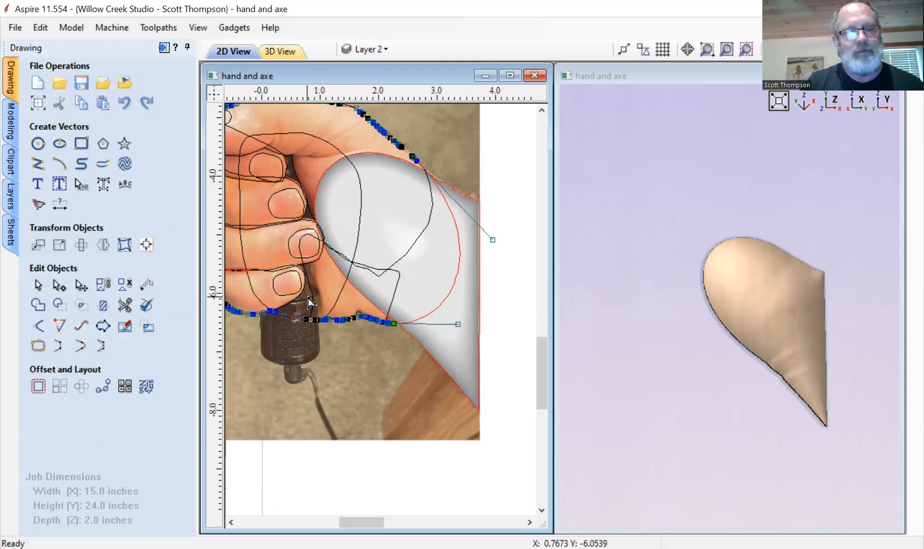
pyautogui.click(38, 286)
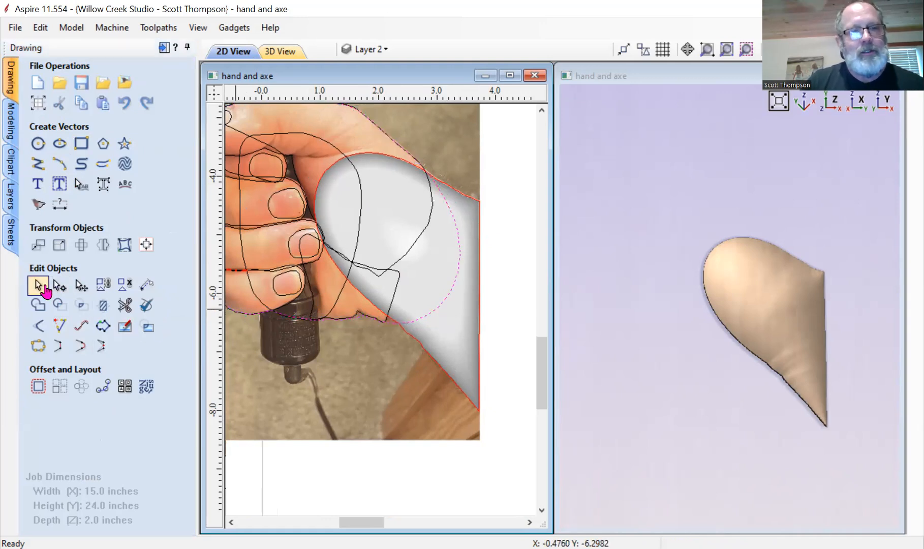
# Create a rounded shape from the closed hand outline with a 0.26 inch base height, merged with the arm and scaled to exactly 0.1 inches
pyautogui.click(10, 122)
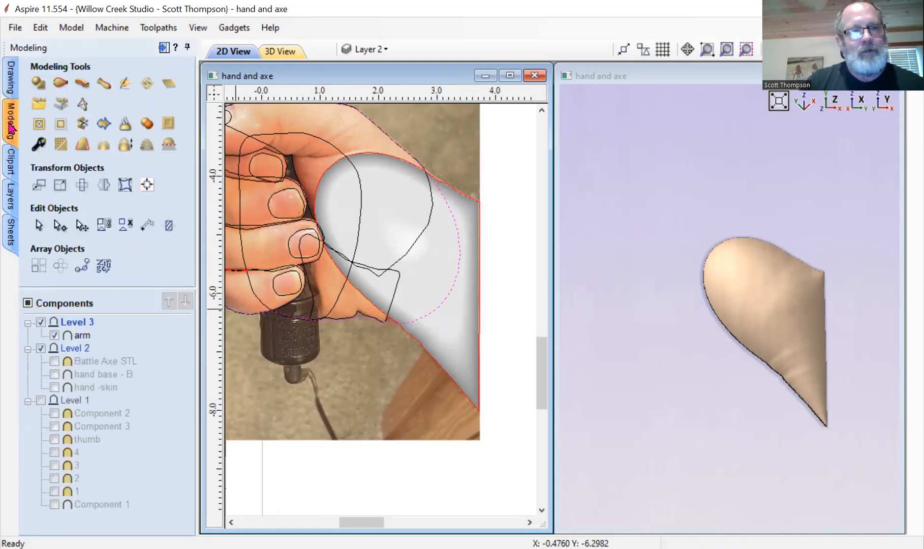
pyautogui.click(39, 84)
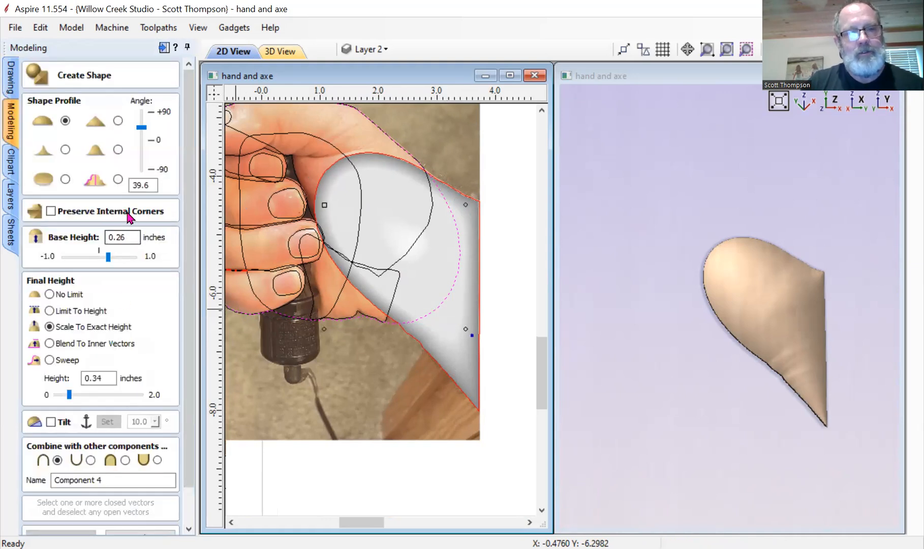
pyautogui.scroll(-2, 99, 409)
pyautogui.click(140, 501)
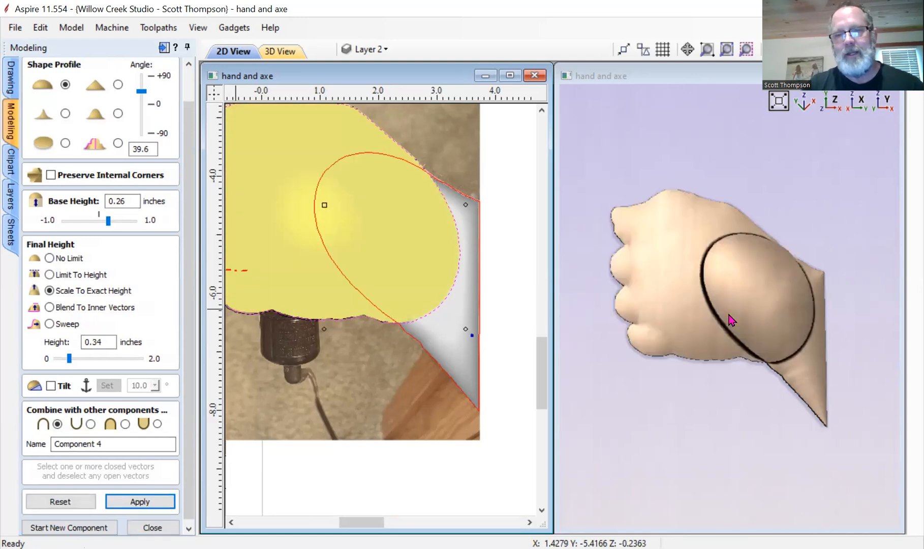
pyautogui.click(125, 424)
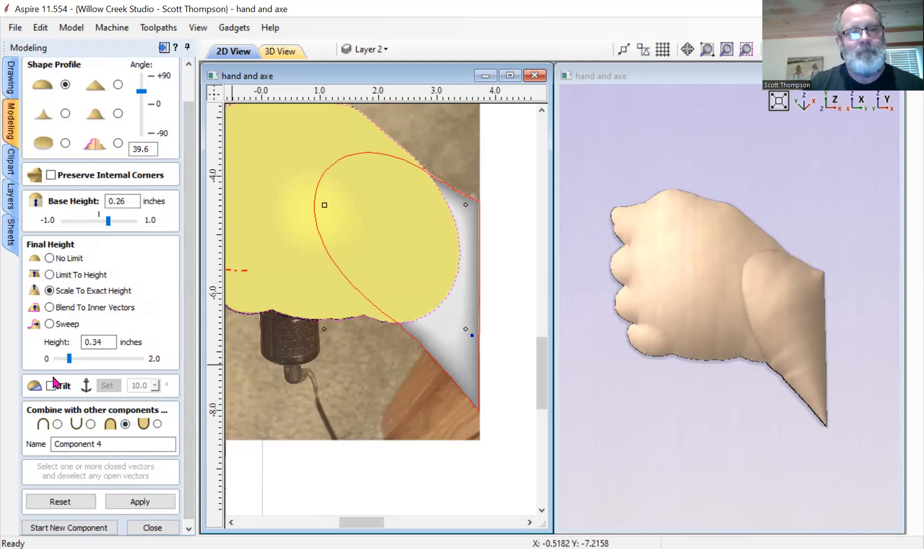
pyautogui.moveTo(60, 359); pyautogui.dragTo(60, 359)
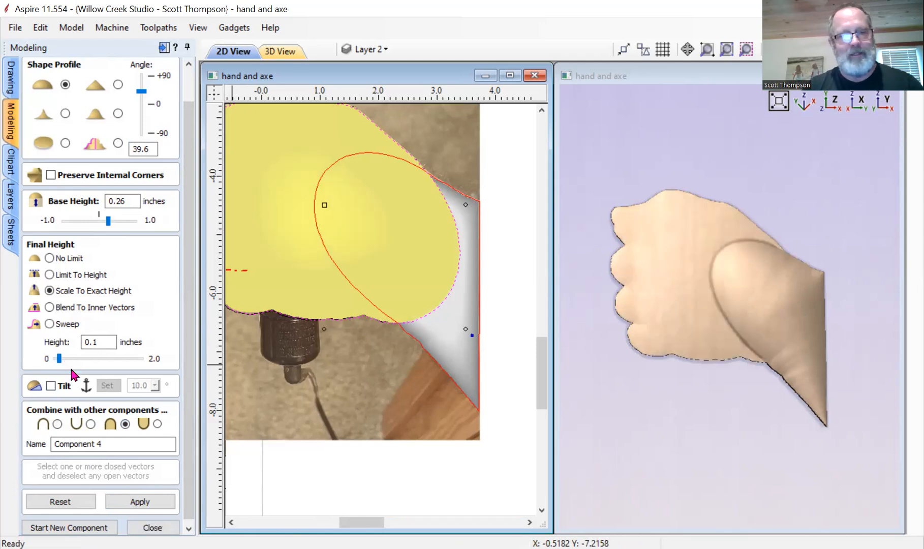
# Name the hand shape "palm" and start a new component
pyautogui.moveTo(117, 443); pyautogui.dragTo(15, 445)
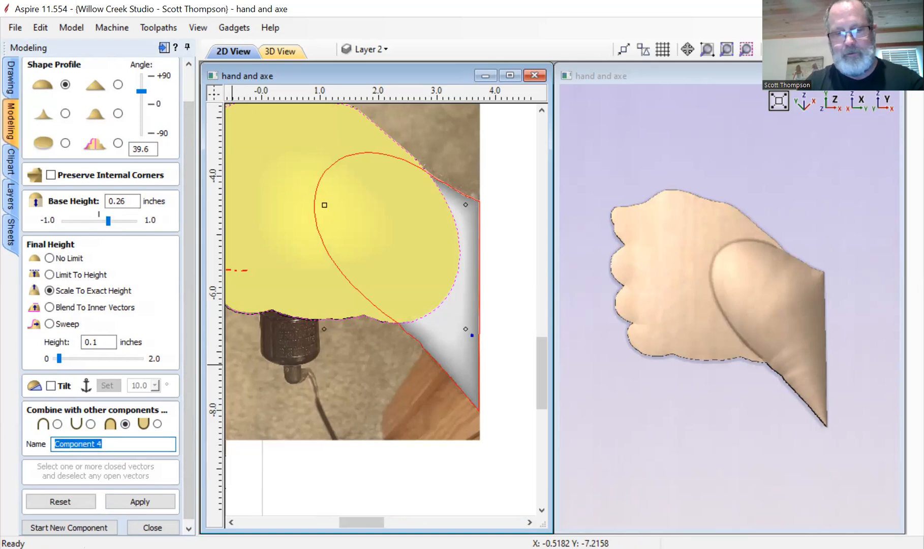
pyautogui.write('palm')
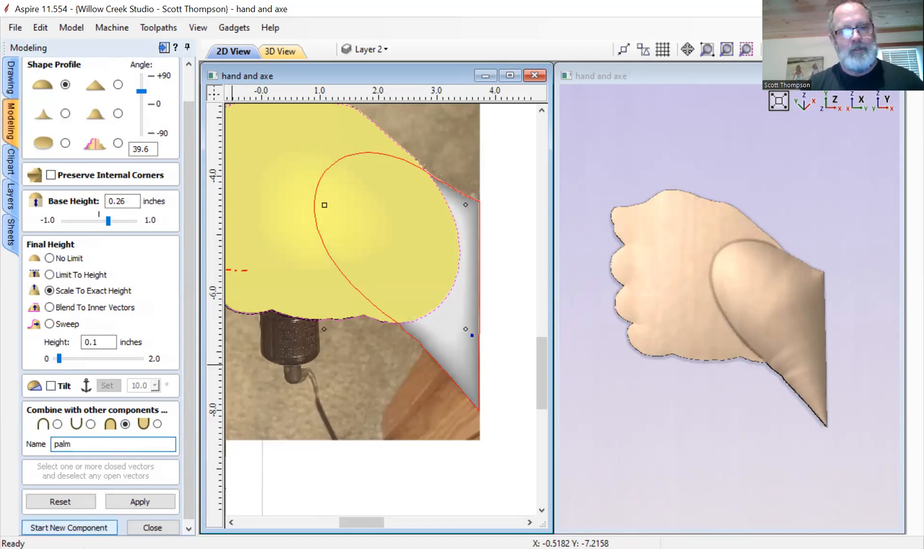
pyautogui.click(69, 528)
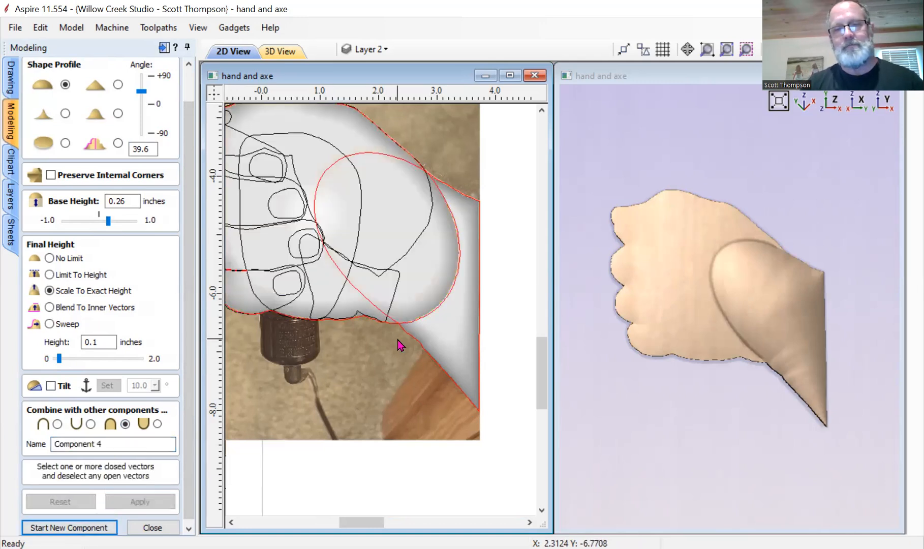
# Create a merged rounded shape from the little finger outline with a 0.5 inch base height and an exact height of 0.2 inches
pyautogui.scroll(-4, 399, 345)
pyautogui.scroll(4, 350, 337)
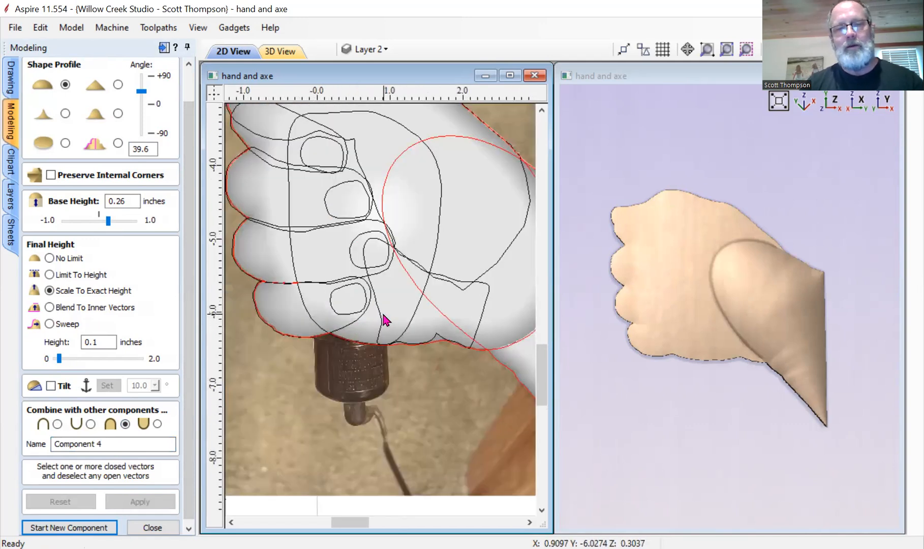
pyautogui.click(355, 320)
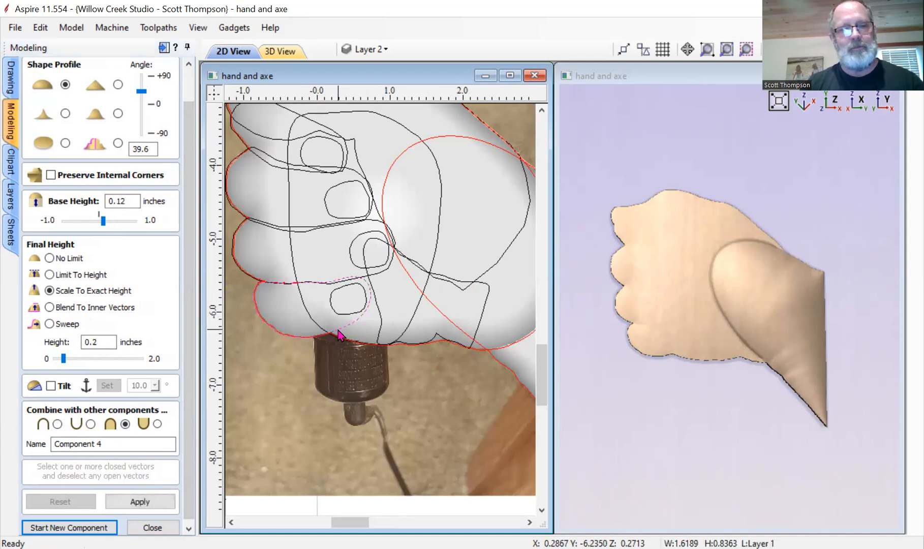
pyautogui.click(151, 498)
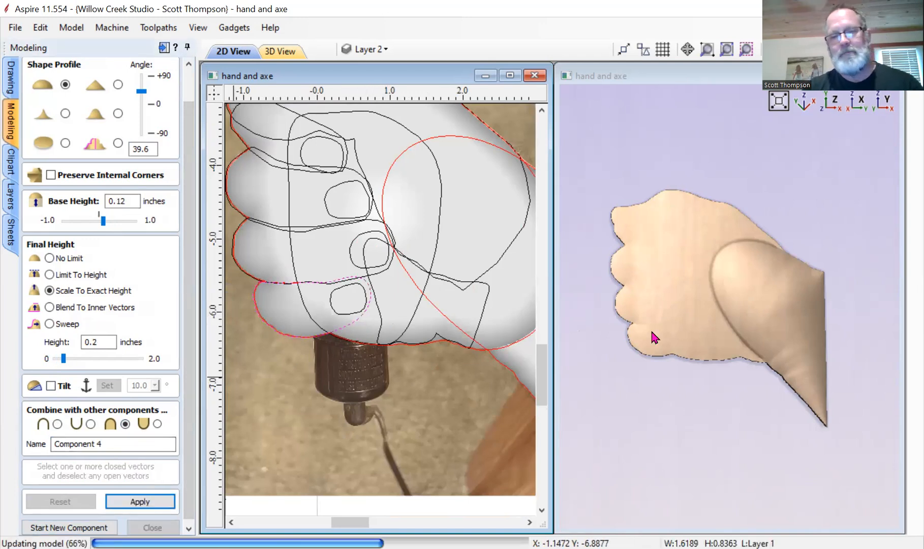
pyautogui.click(106, 220)
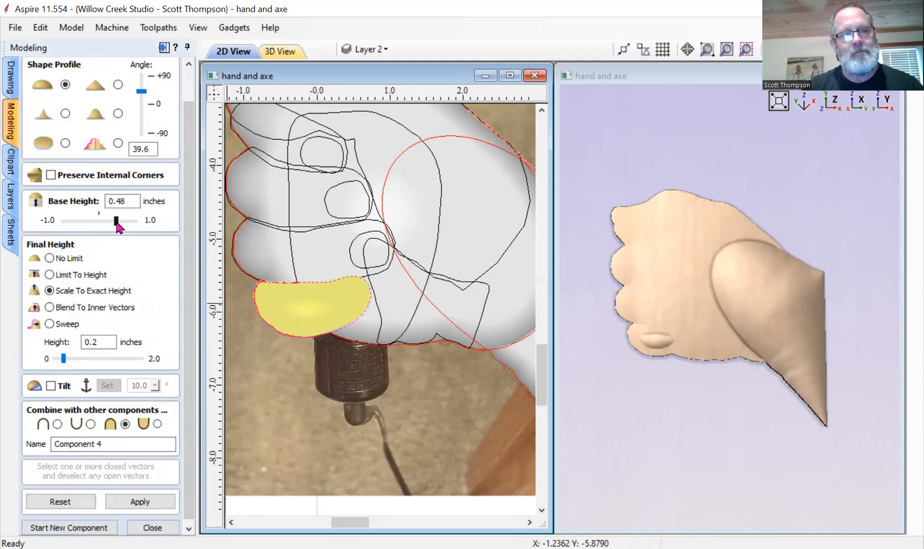
pyautogui.moveTo(117, 223); pyautogui.dragTo(117, 223)
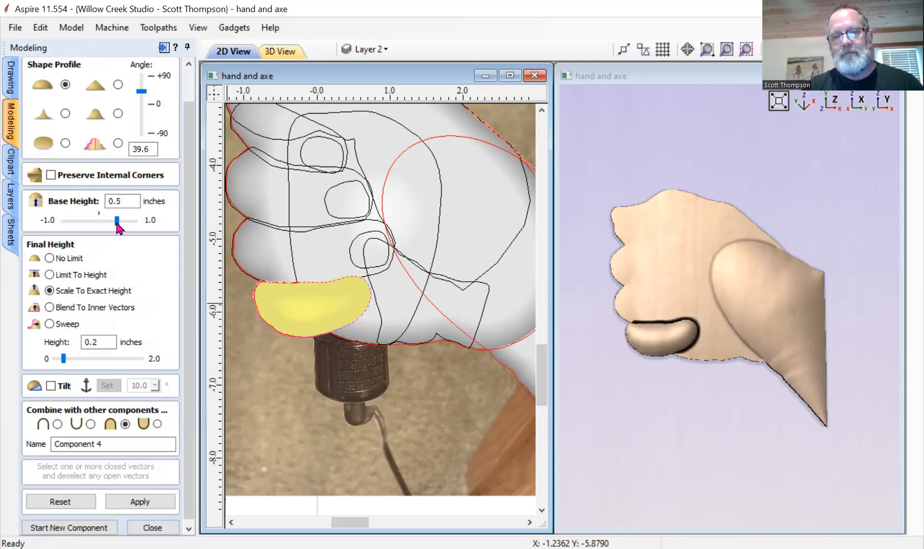
pyautogui.moveTo(734, 388); pyautogui.dragTo(734, 355)
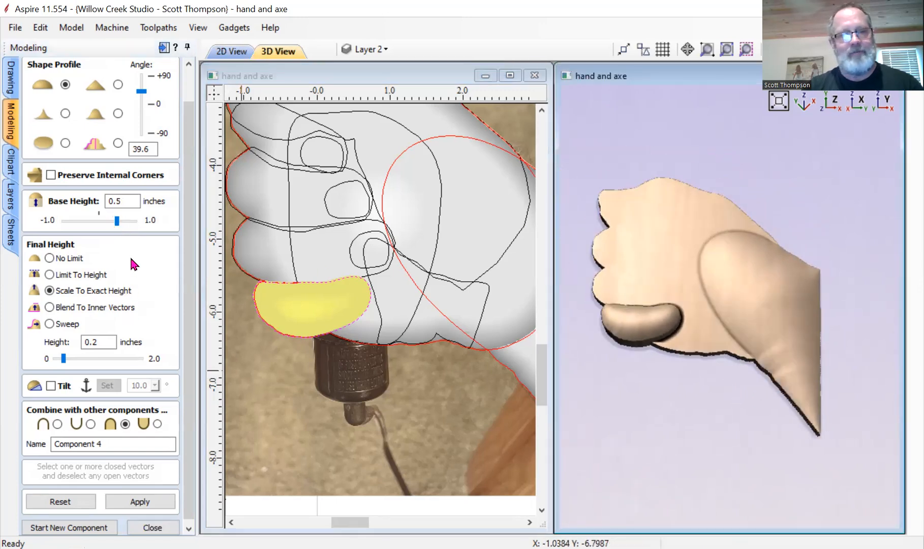
# Name the little finger shape "4" and start a new component
pyautogui.moveTo(117, 443); pyautogui.dragTo(2, 450)
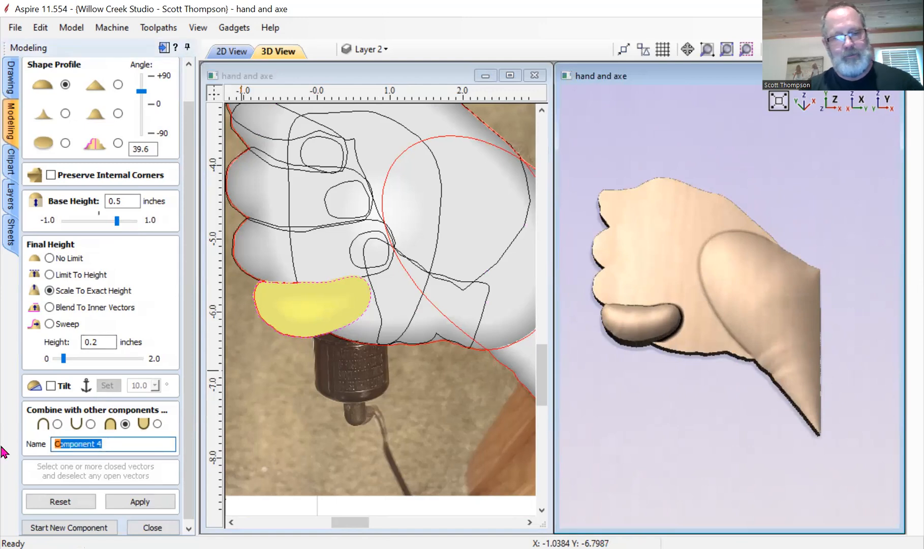
pyautogui.write('4')
pyautogui.click(62, 528)
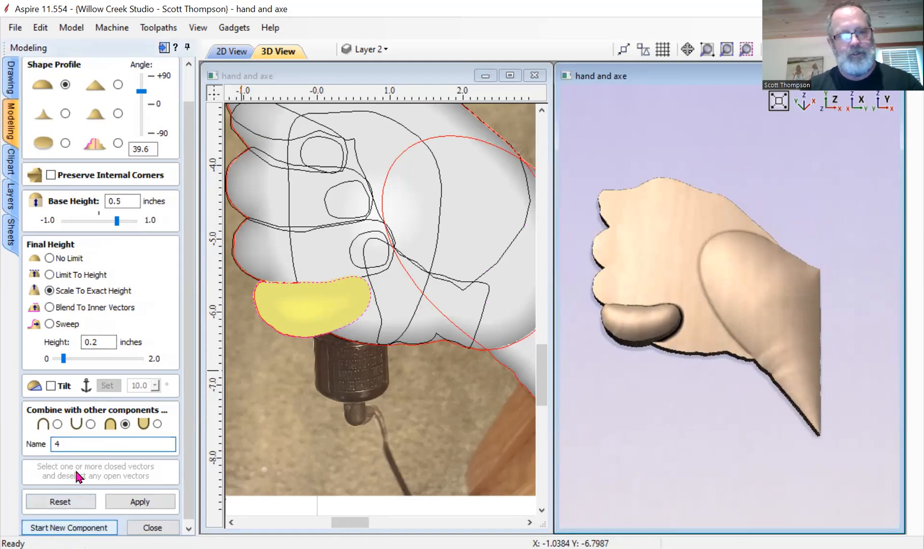
# Create the ring finger shape with a 0.6 inch base height, name it "3" and start a new component
pyautogui.click(388, 269)
pyautogui.click(140, 501)
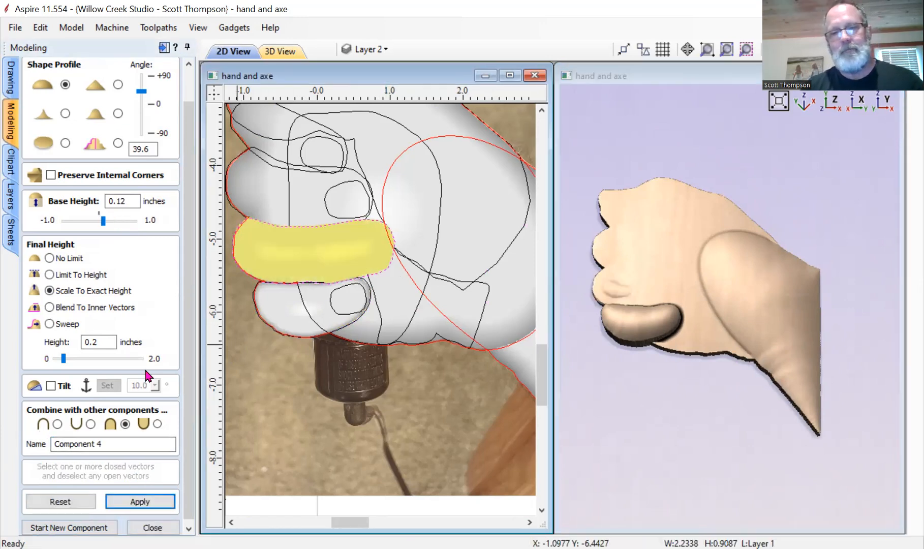
pyautogui.moveTo(103, 220); pyautogui.dragTo(120, 220)
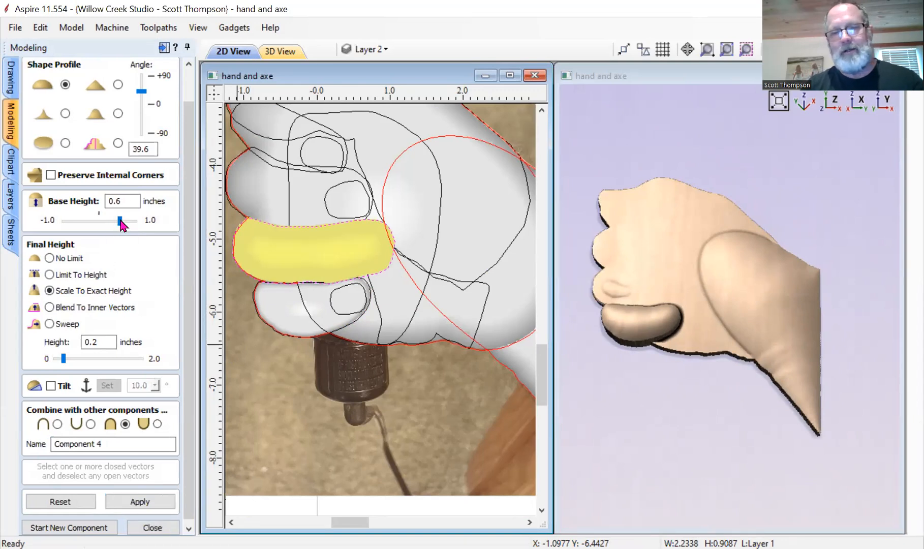
pyautogui.moveTo(674, 421); pyautogui.dragTo(652, 475)
pyautogui.click(126, 449)
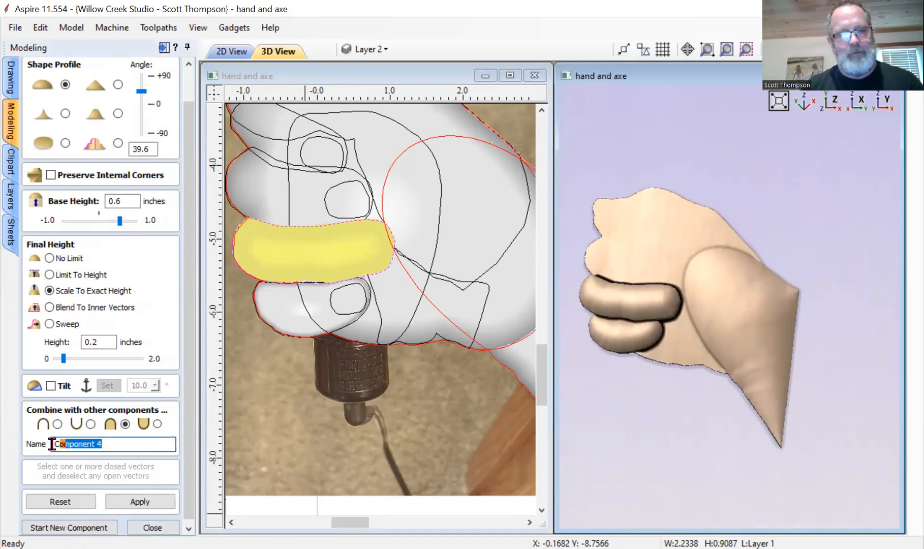
pyautogui.write('3')
pyautogui.click(69, 527)
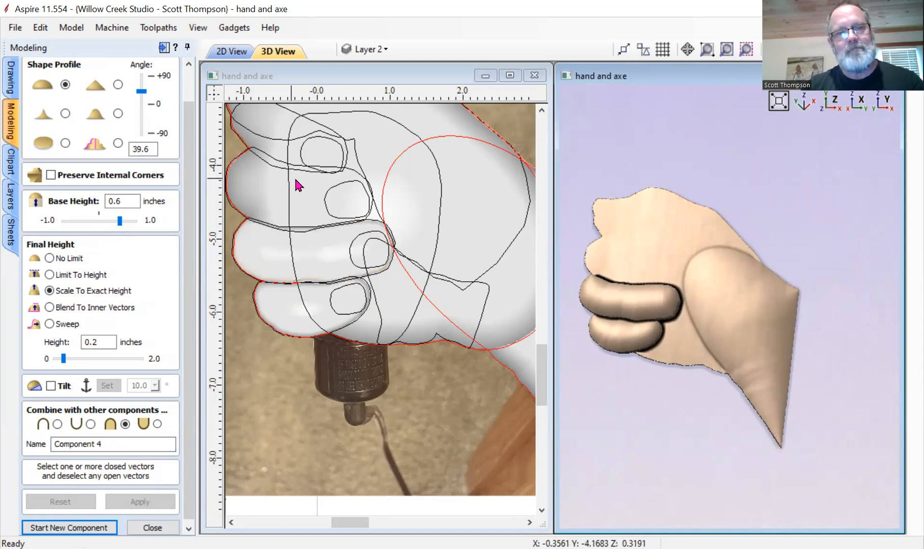
# Create the middle finger shape with a 0.58 inch base height and 0.2 inch exact height, keeping the default name, and start a new component
pyautogui.click(351, 172)
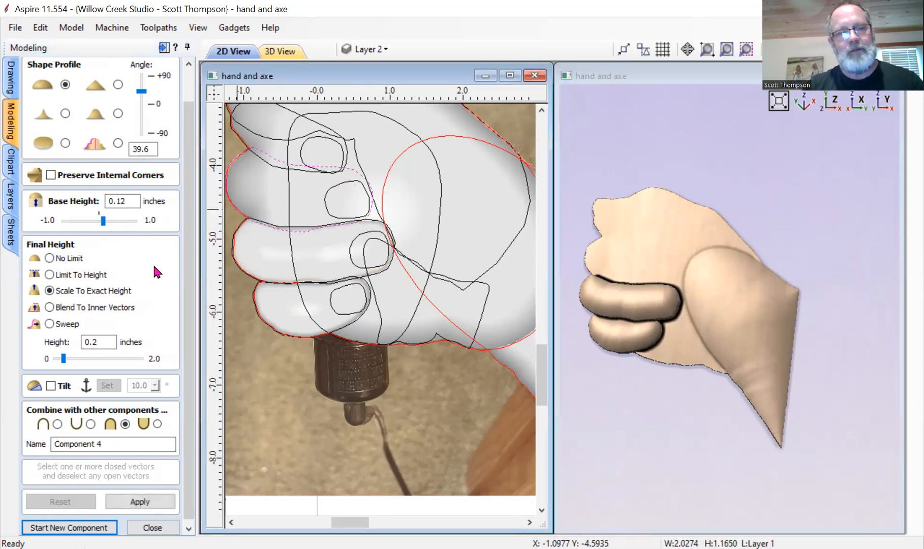
pyautogui.click(137, 501)
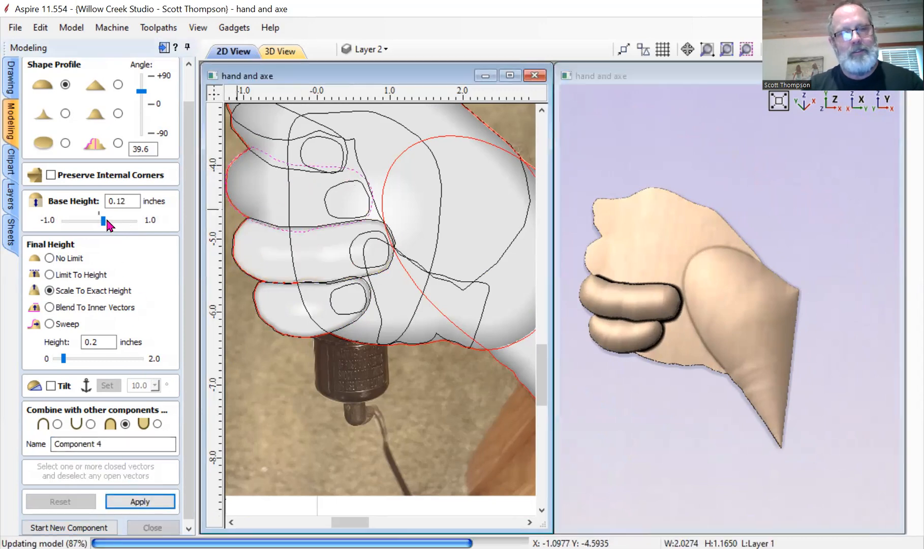
pyautogui.moveTo(105, 220); pyautogui.dragTo(114, 220)
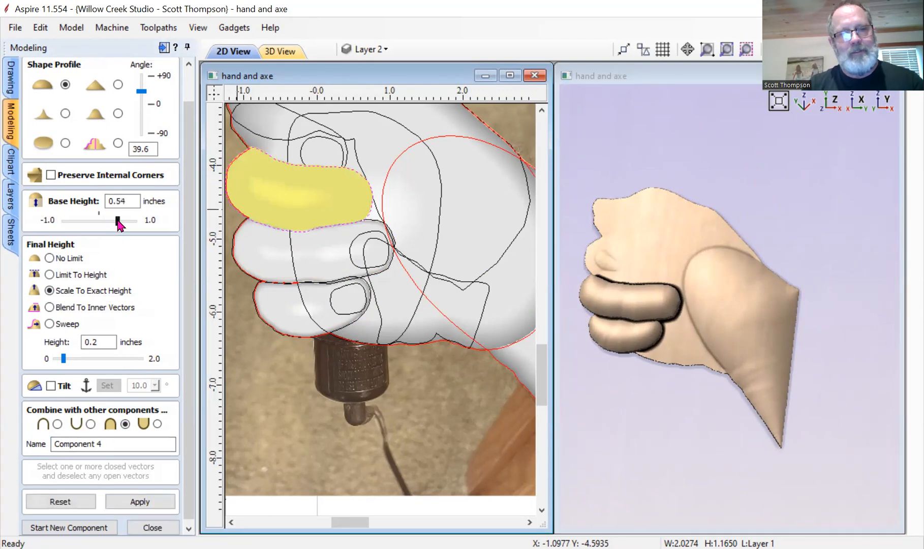
pyautogui.moveTo(120, 222); pyautogui.dragTo(119, 222)
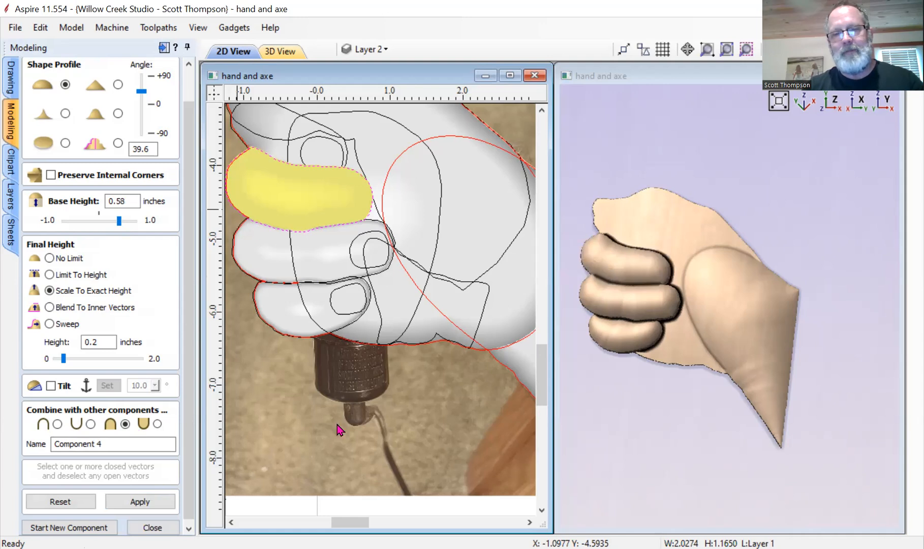
pyautogui.moveTo(637, 476); pyautogui.dragTo(675, 450)
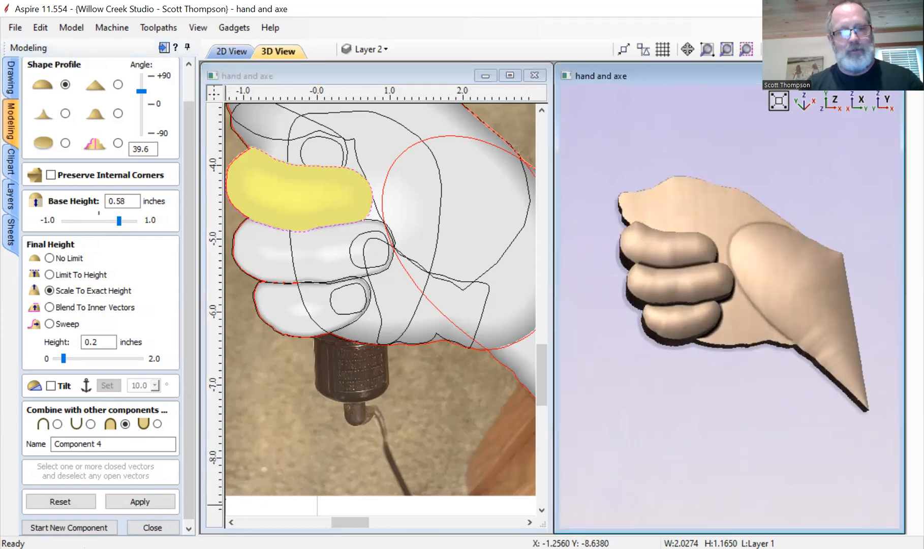
pyautogui.click(69, 528)
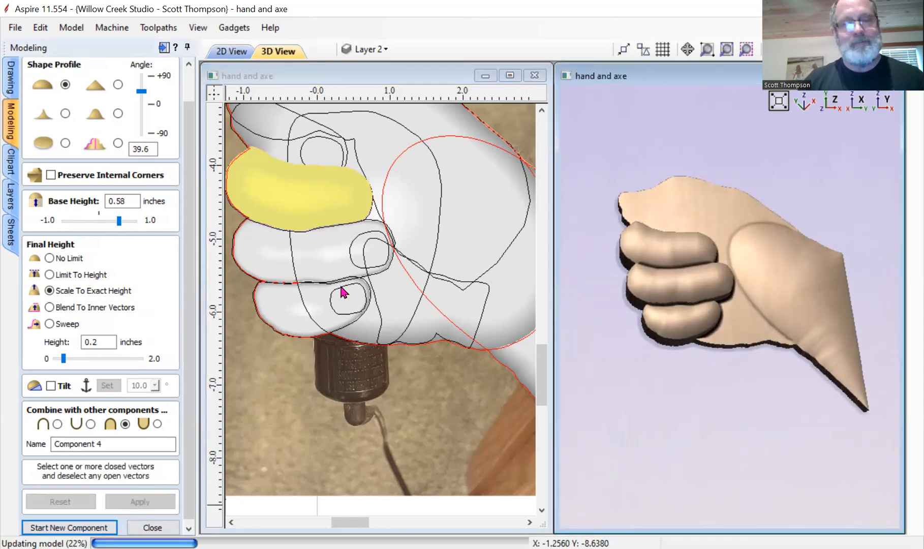
# Create the index finger shape with a 0.6 inch base height, name it "1" and start a new component
pyautogui.click(312, 126)
pyautogui.click(145, 502)
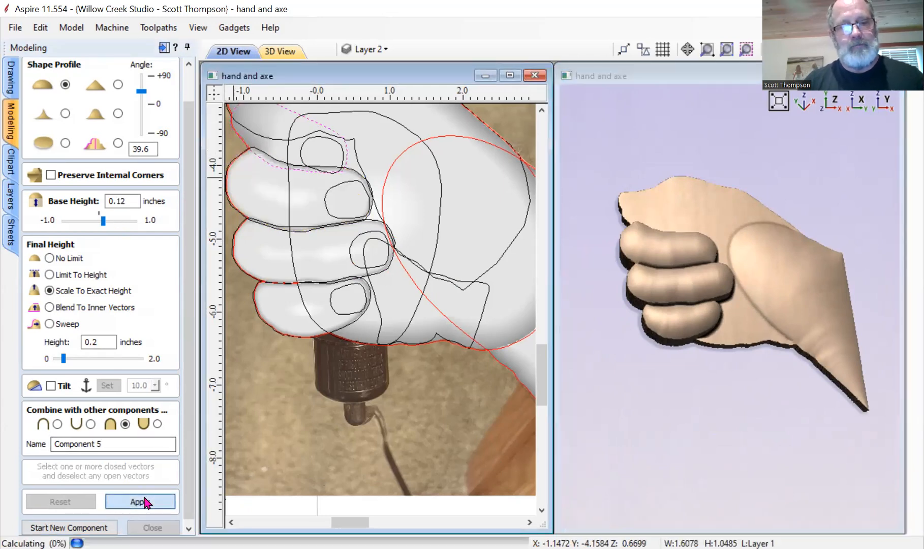
pyautogui.moveTo(103, 221); pyautogui.dragTo(105, 221)
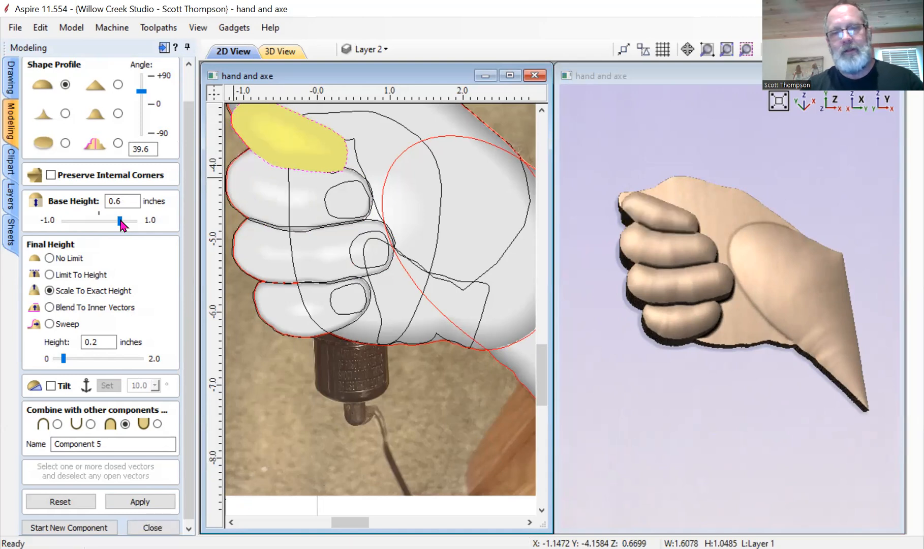
pyautogui.tripleClick(102, 443)
pyautogui.write('1')
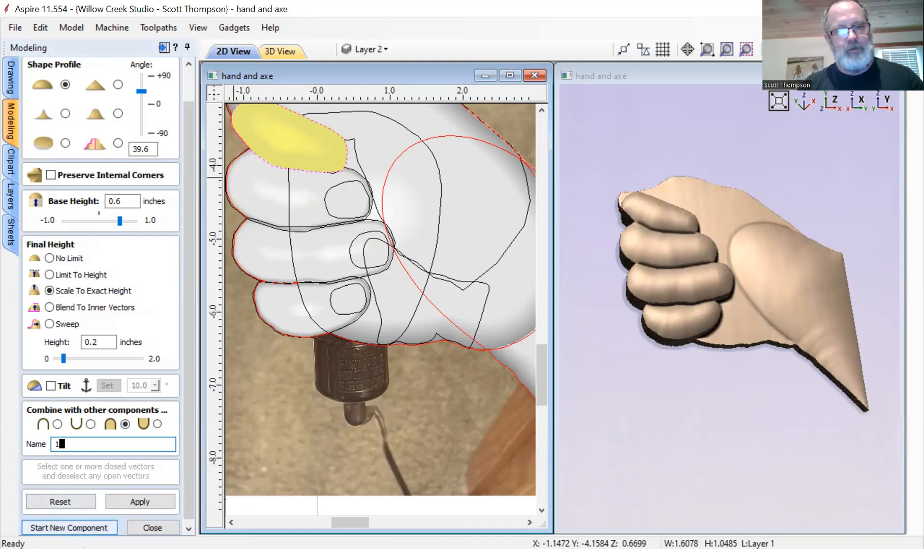
pyautogui.click(103, 524)
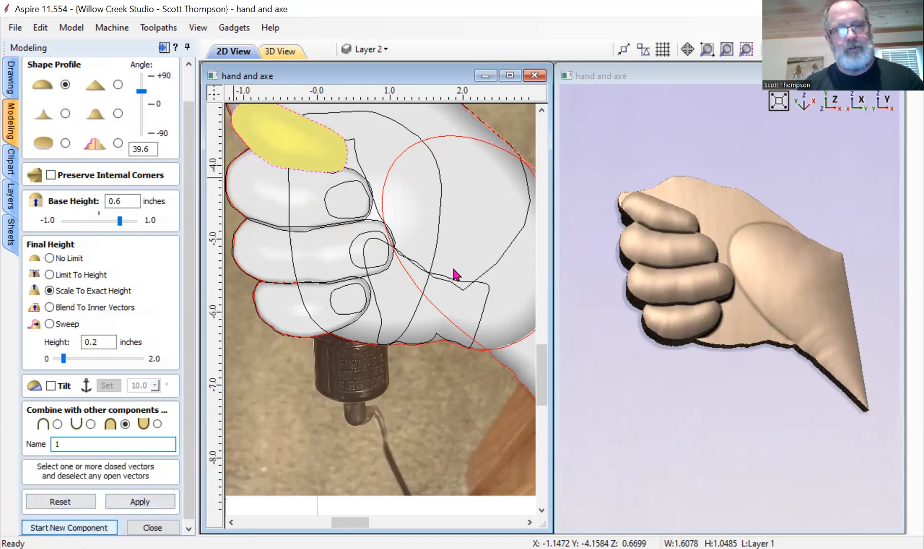
# Create a domed shape from the thumb vector with a 0.4 inch exact height and set its base height to 0.6 inches
pyautogui.click(506, 251)
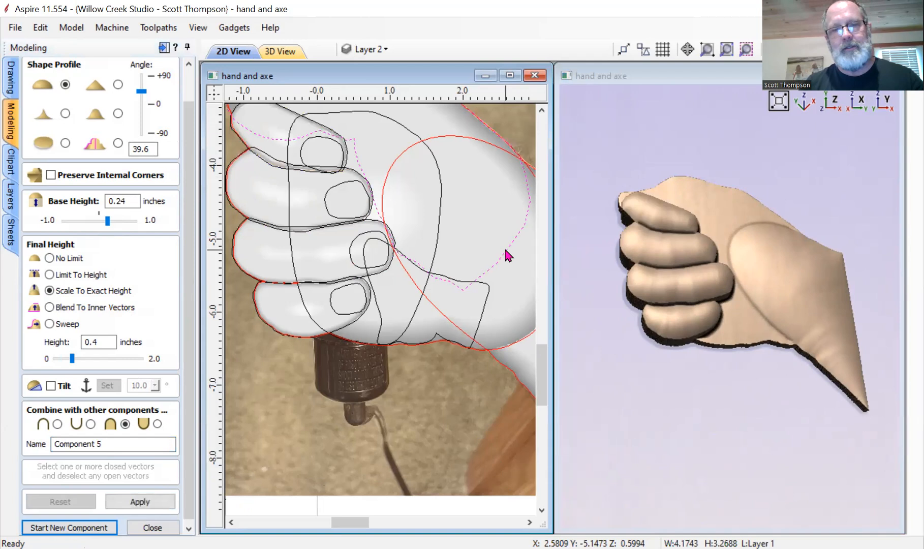
pyautogui.click(141, 502)
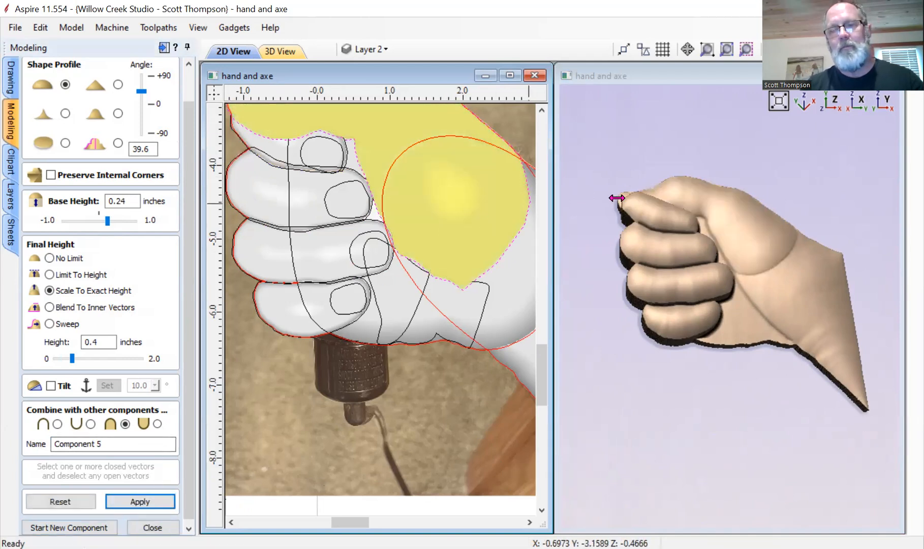
pyautogui.moveTo(107, 220); pyautogui.dragTo(122, 222)
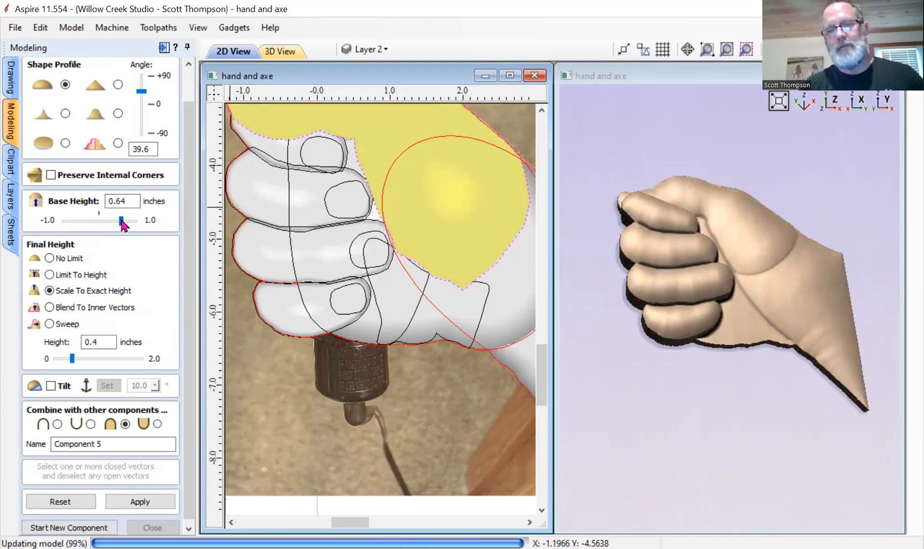
pyautogui.moveTo(711, 289); pyautogui.dragTo(633, 339)
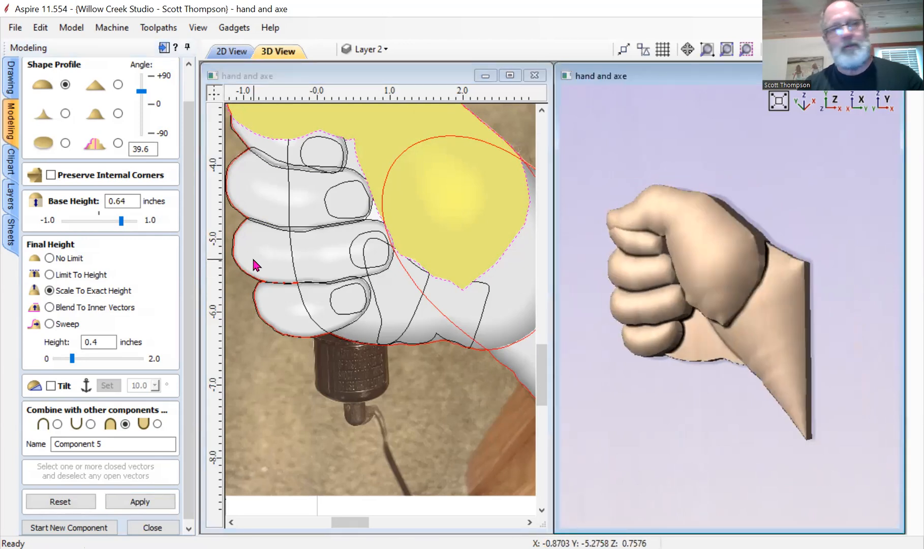
pyautogui.moveTo(124, 222); pyautogui.dragTo(121, 225)
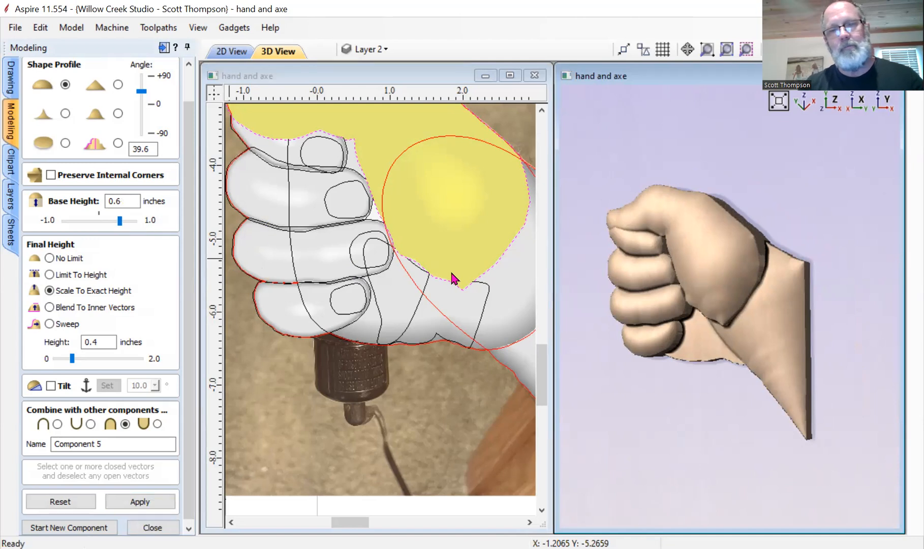
pyautogui.click(495, 283)
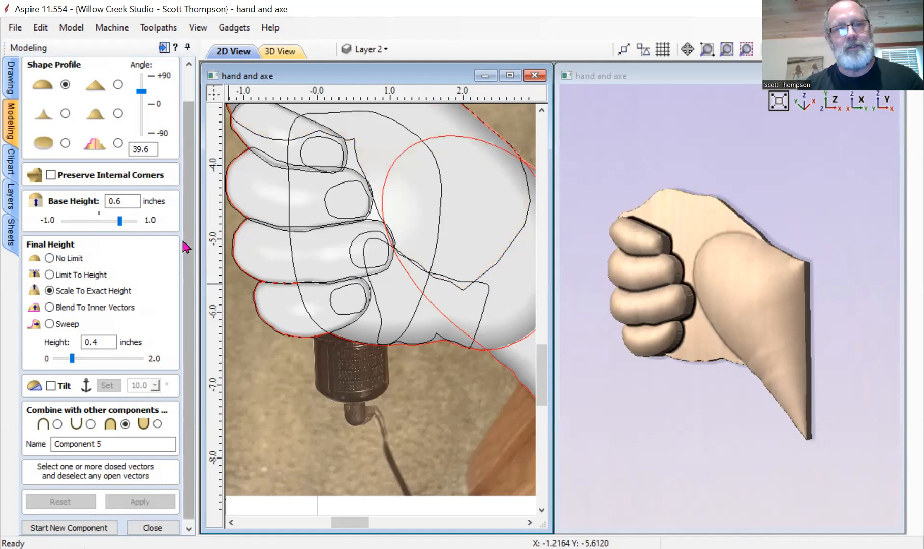
# Apply the shape to the thumb vector again with a 0.6 inch base height, name it "thumb" and start a new component
pyautogui.click(501, 261)
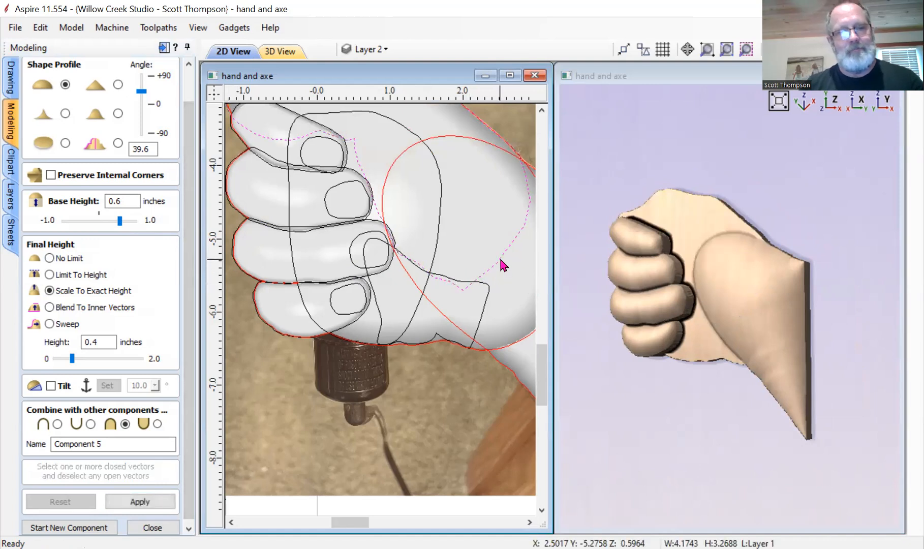
pyautogui.click(139, 501)
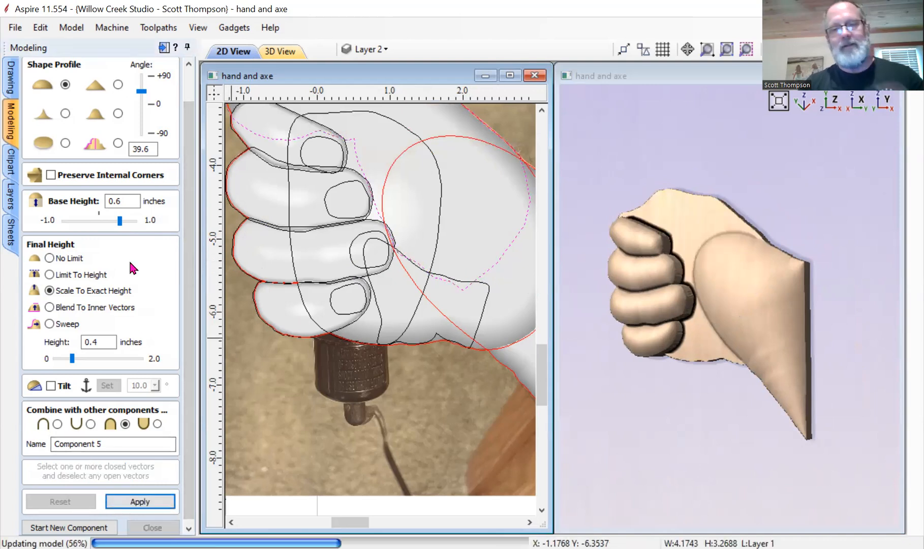
pyautogui.moveTo(117, 444); pyautogui.dragTo(20, 444)
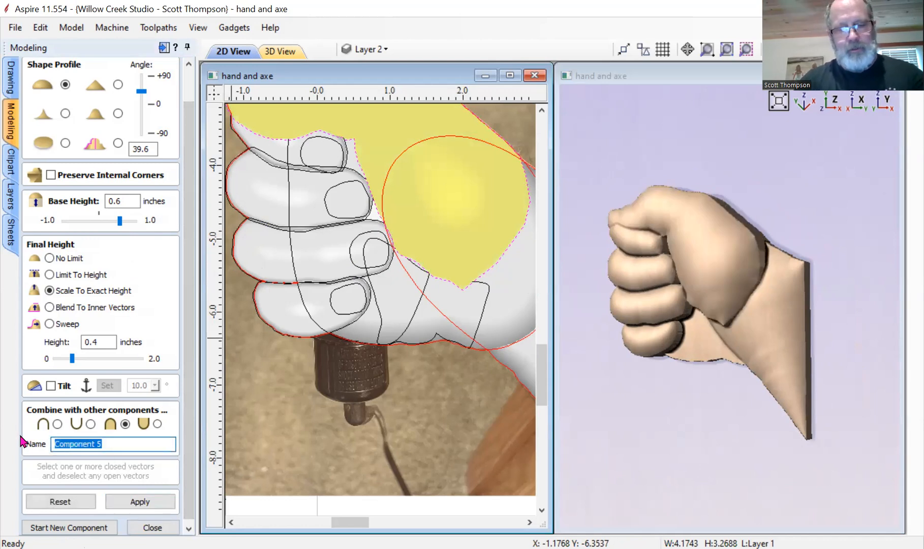
pyautogui.write('thumb')
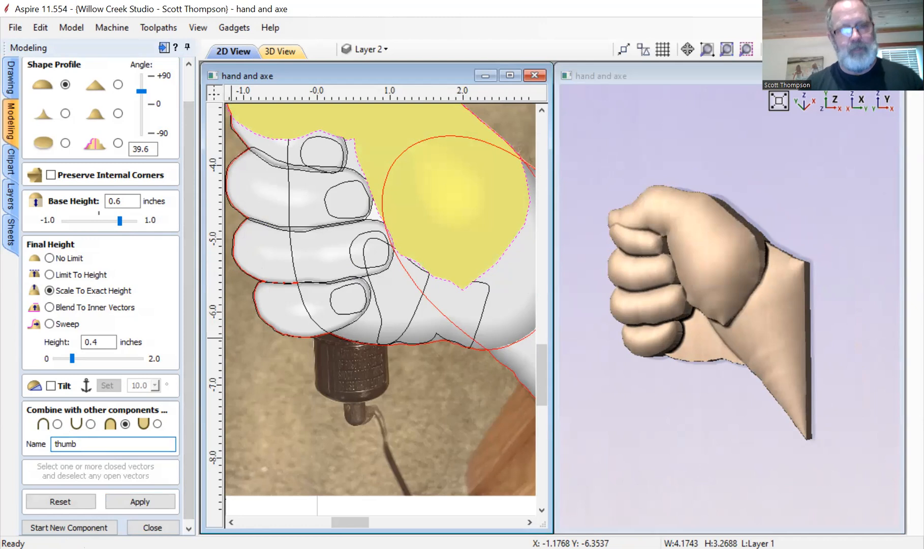
pyautogui.click(68, 527)
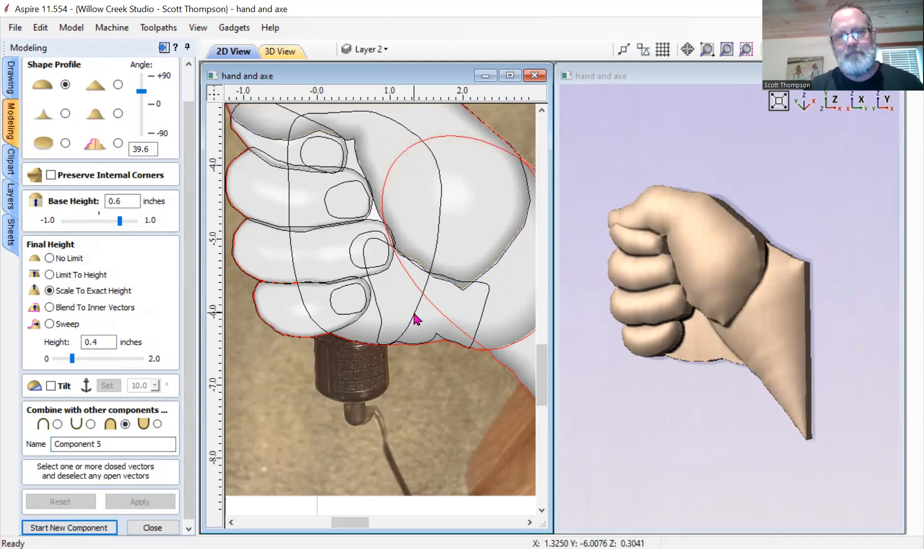
# Create the lower palm shape below the thumb with a 0.22 inch base height, 0.16 inch exact height and 8.6° tilt, and finish shape creation
pyautogui.click(437, 340)
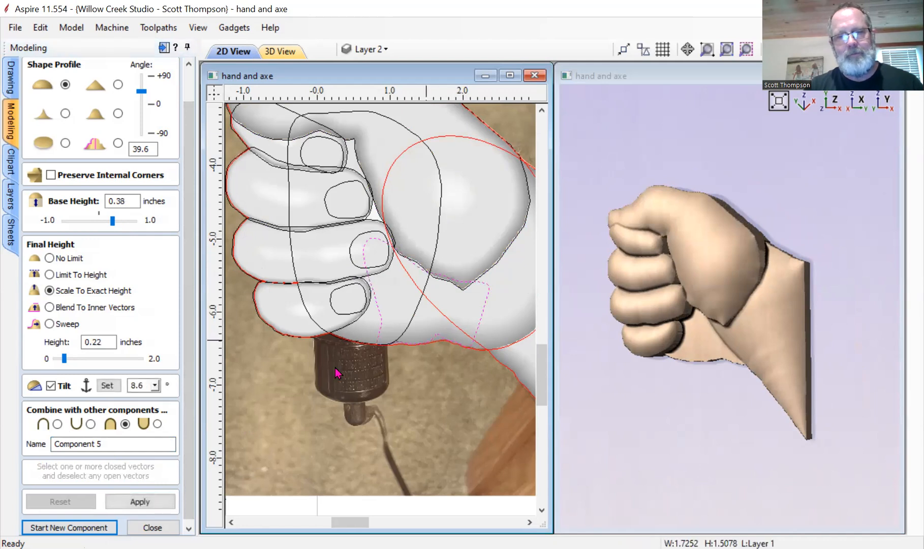
pyautogui.click(138, 500)
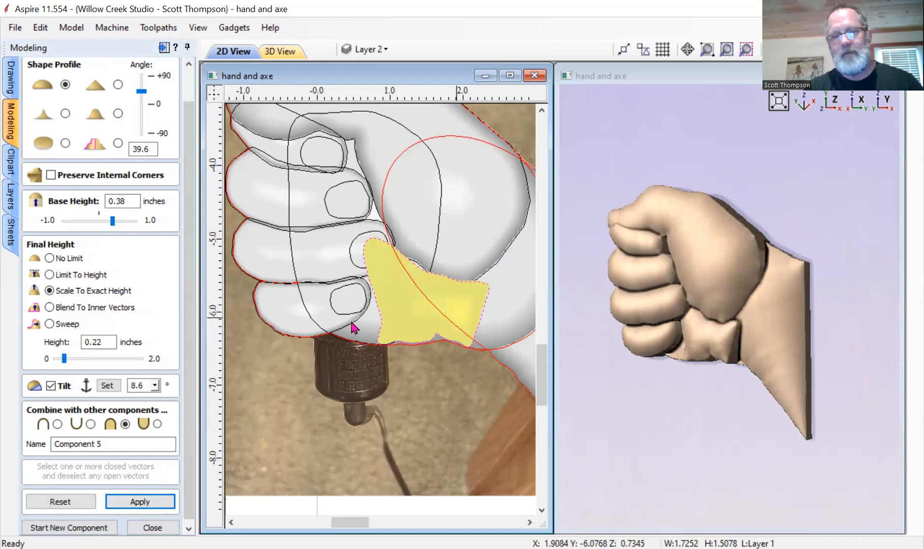
pyautogui.moveTo(111, 226); pyautogui.dragTo(107, 226)
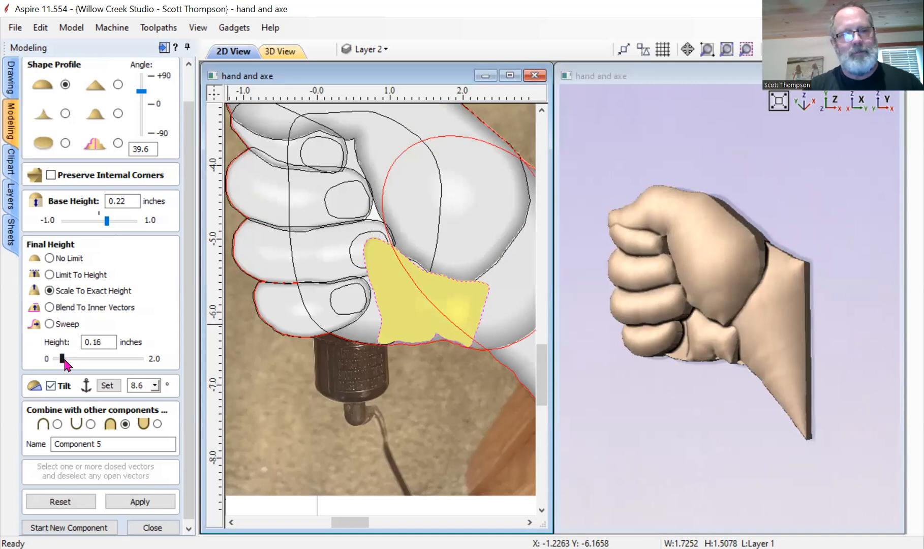
pyautogui.moveTo(64, 360); pyautogui.dragTo(66, 359)
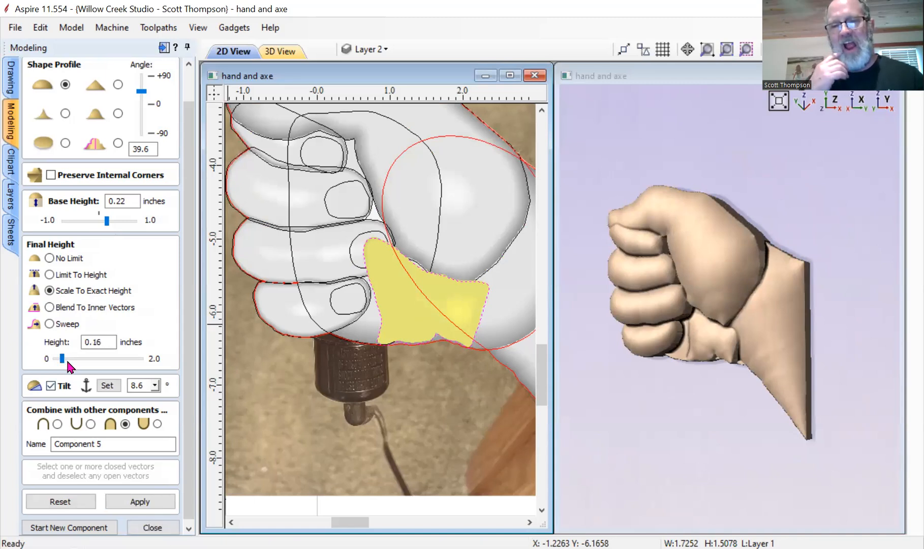
pyautogui.moveTo(712, 330); pyautogui.dragTo(768, 322)
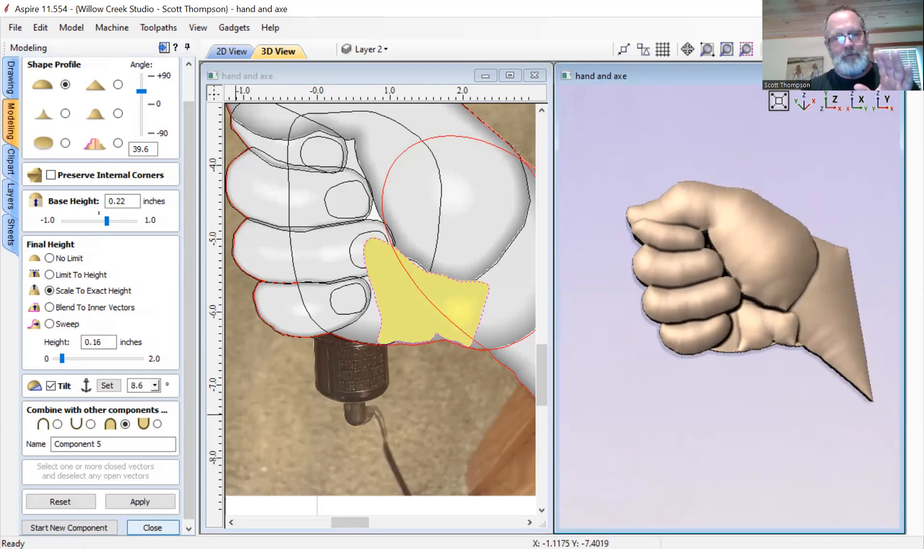
pyautogui.click(153, 527)
# Move the Battle Axe STL component from Level 2 to the end of Level 3 and make it visible
pyautogui.scroll(-3, 419, 396)
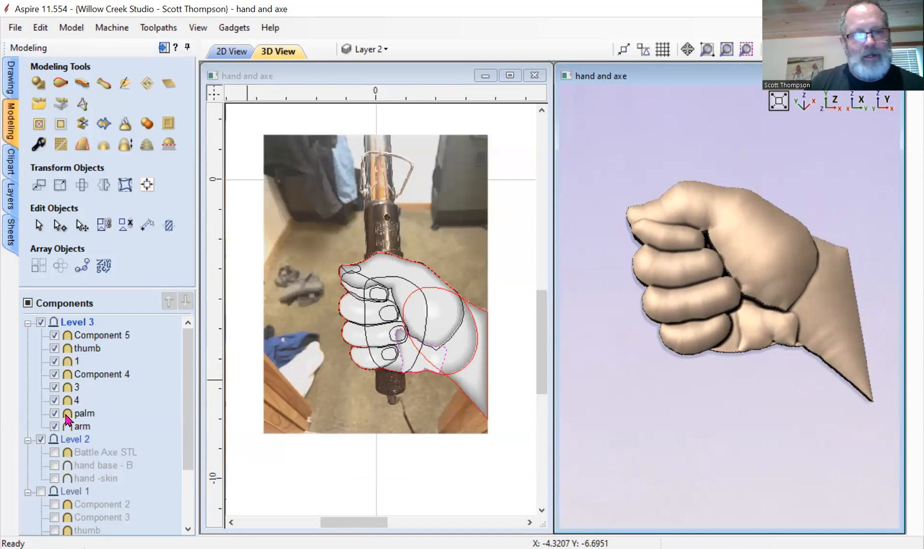
pyautogui.click(107, 451)
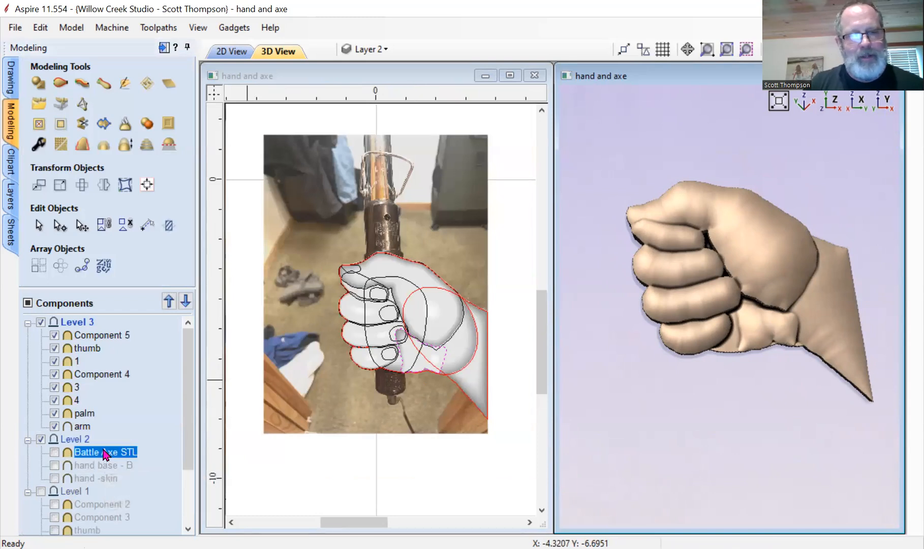
pyautogui.moveTo(103, 438); pyautogui.dragTo(102, 438)
pyautogui.click(54, 439)
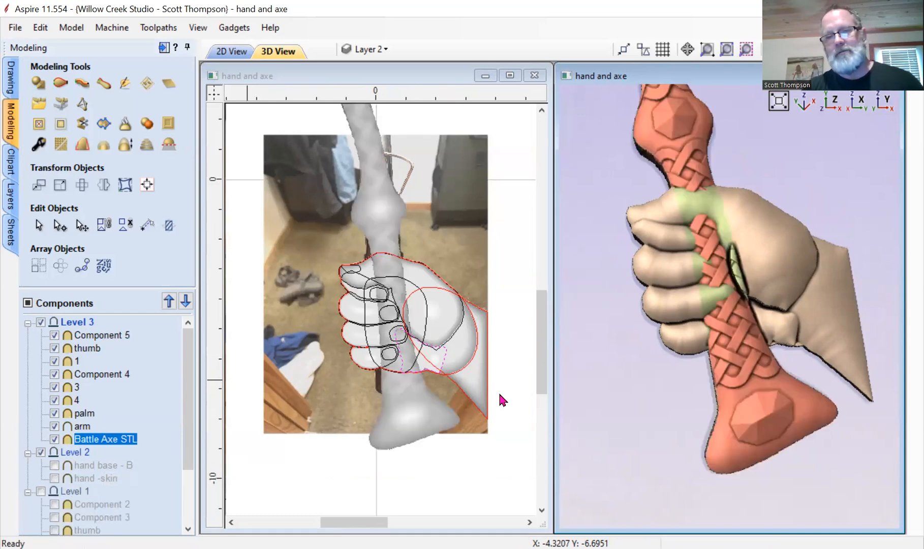
# Change the arm component's combine mode to merge in its component properties
pyautogui.moveTo(735, 340); pyautogui.dragTo(698, 354)
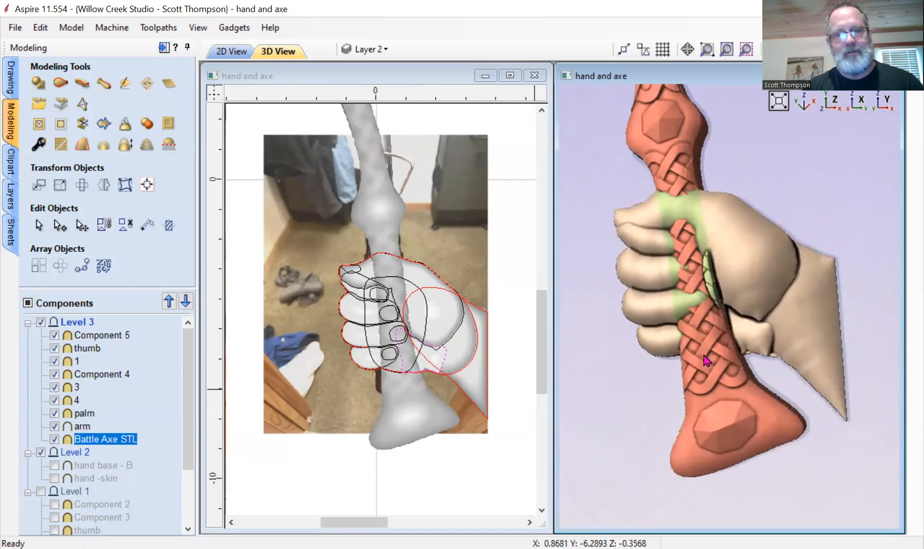
pyautogui.rightClick(705, 359)
pyautogui.click(89, 431)
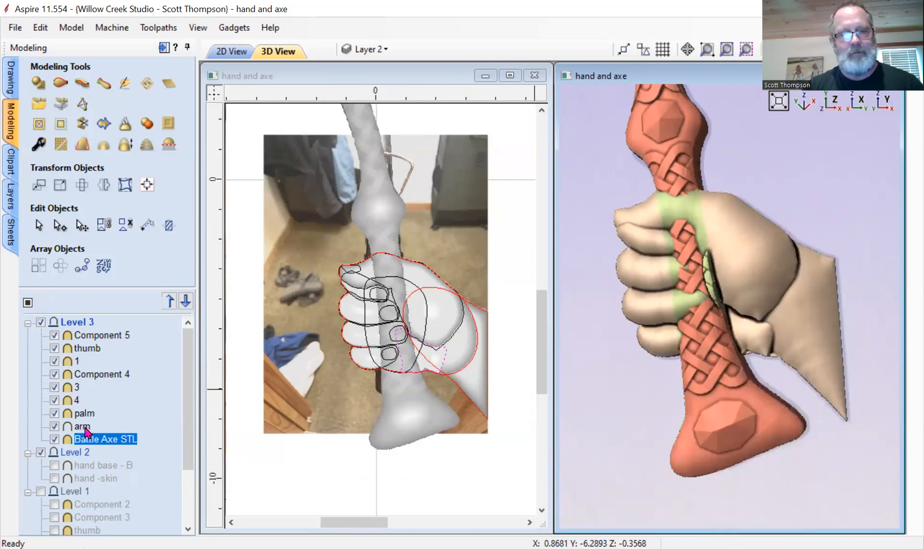
pyautogui.doubleClick(82, 426)
pyautogui.click(114, 141)
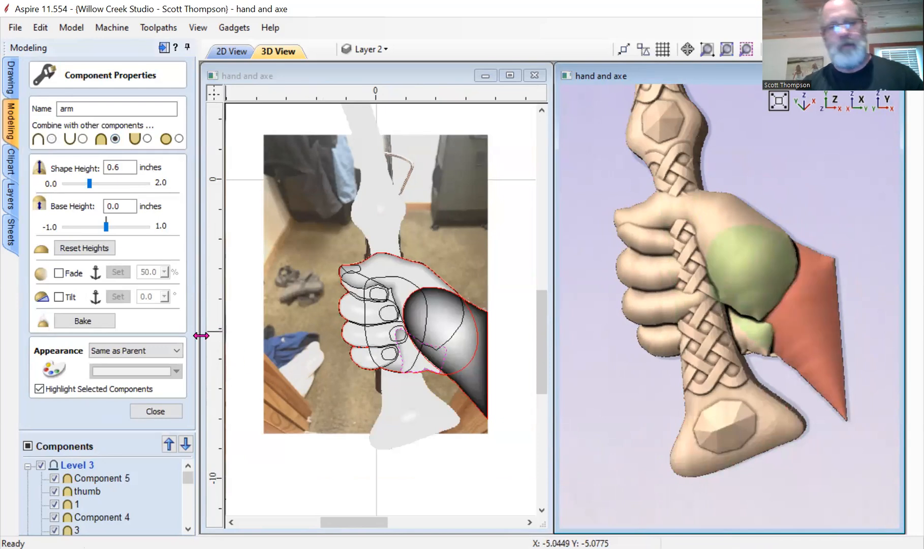
pyautogui.click(150, 416)
# Open the component properties of little finger "4" and enable Tilt
pyautogui.moveTo(839, 330); pyautogui.dragTo(649, 317)
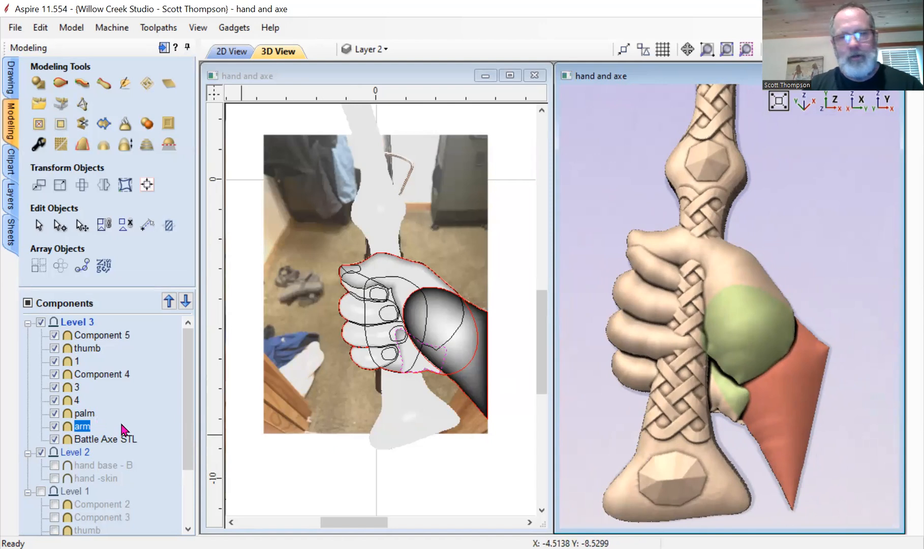
pyautogui.moveTo(602, 437); pyautogui.dragTo(611, 428)
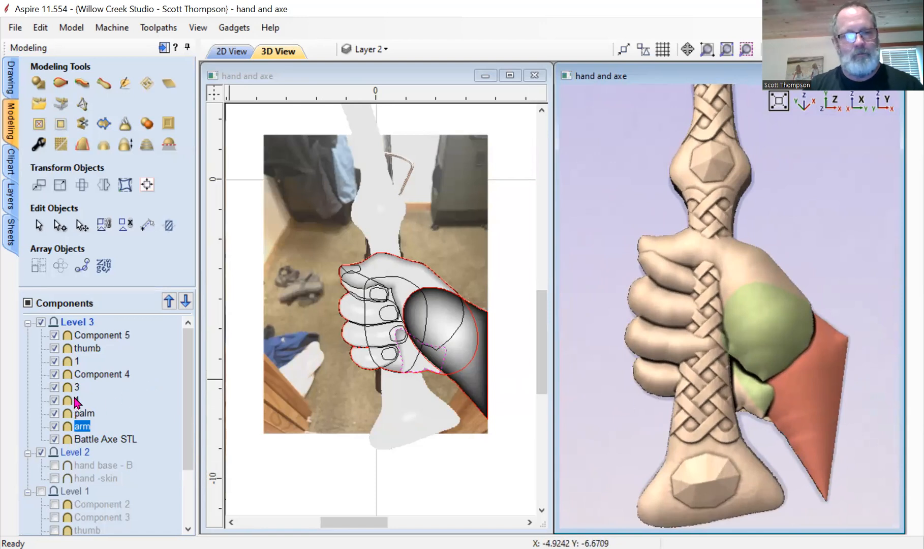
pyautogui.click(76, 400)
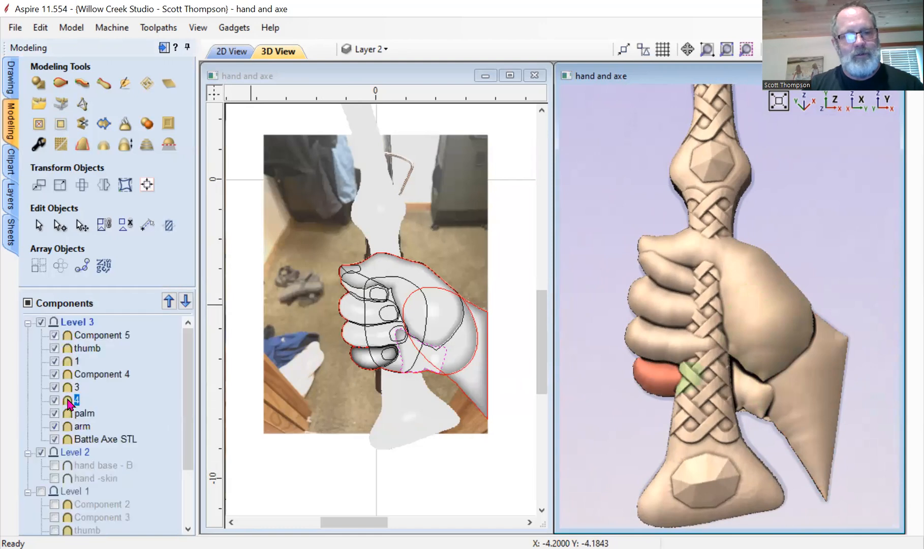
pyautogui.doubleClick(76, 400)
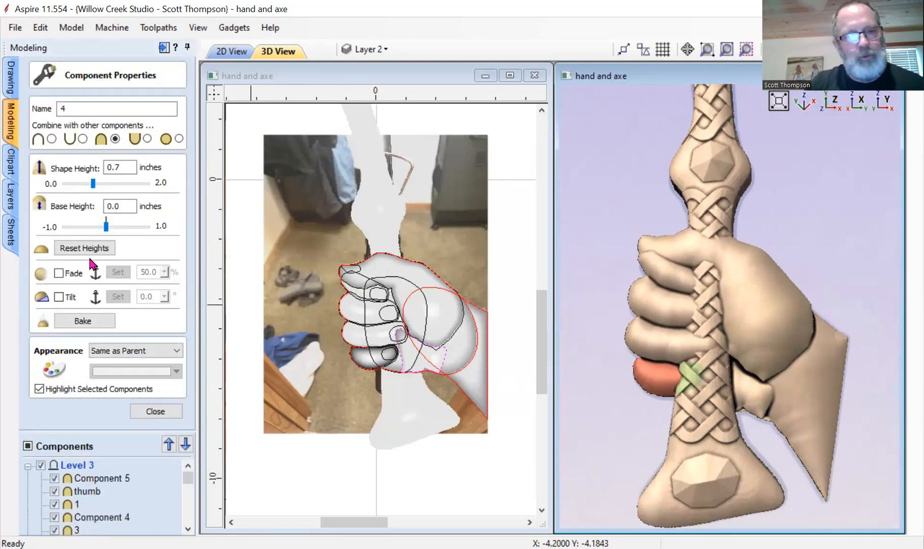
pyautogui.moveTo(642, 388); pyautogui.dragTo(692, 370)
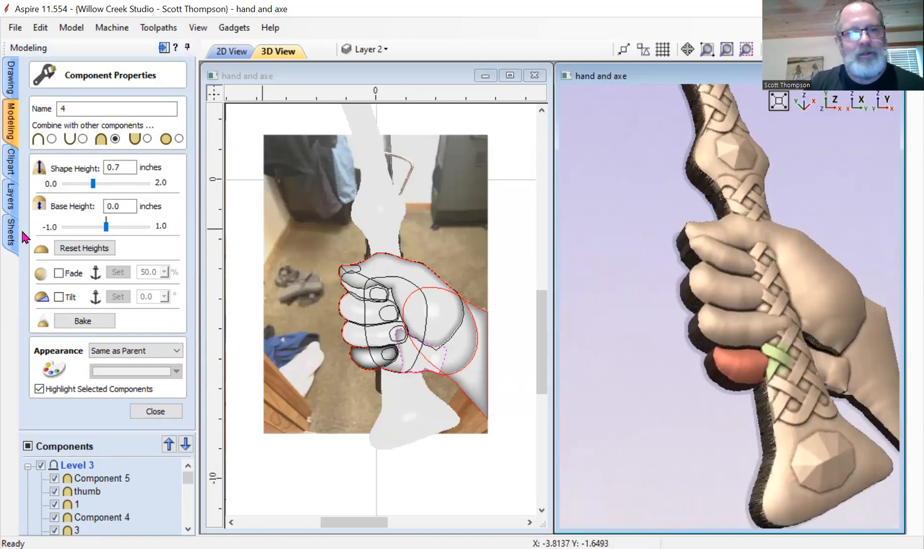
pyautogui.click(60, 296)
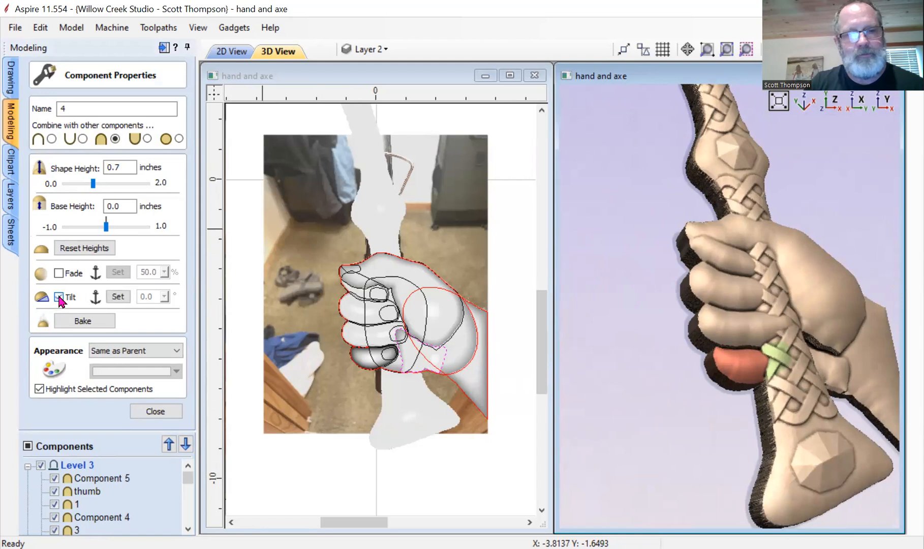
# Define the little finger's tilt direction from its knuckle end to its fingertip and set the tilt angle to 18.2°
pyautogui.click(118, 296)
pyautogui.scroll(3, 364, 372)
pyautogui.scroll(2, 335, 336)
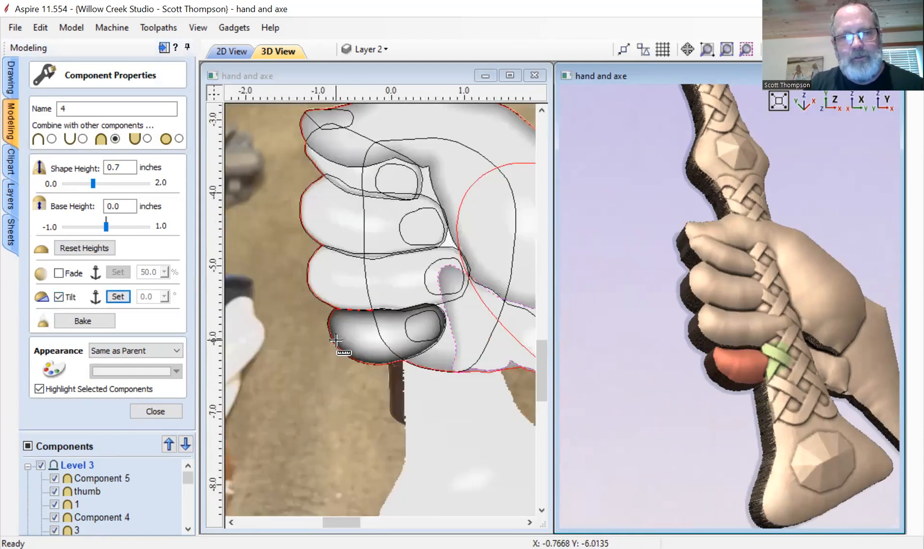
pyautogui.moveTo(336, 339); pyautogui.dragTo(442, 312)
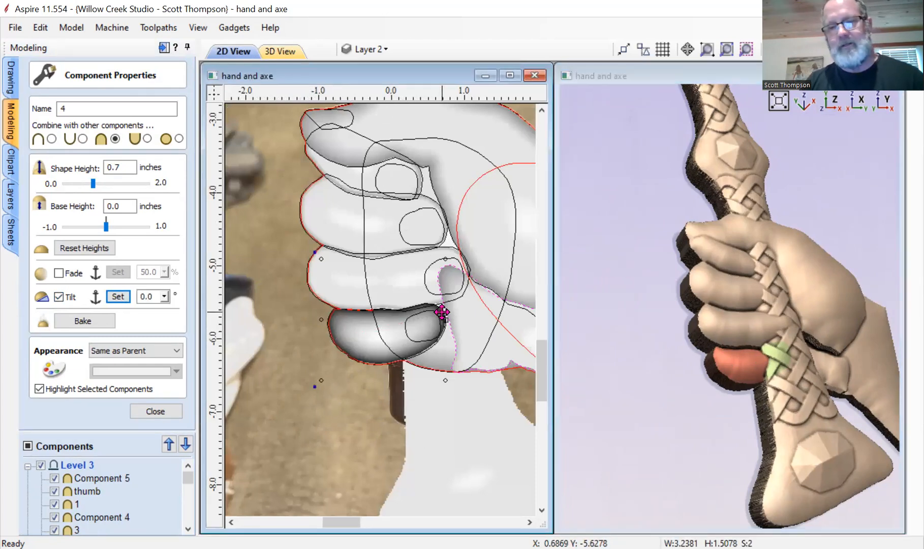
pyautogui.click(165, 297)
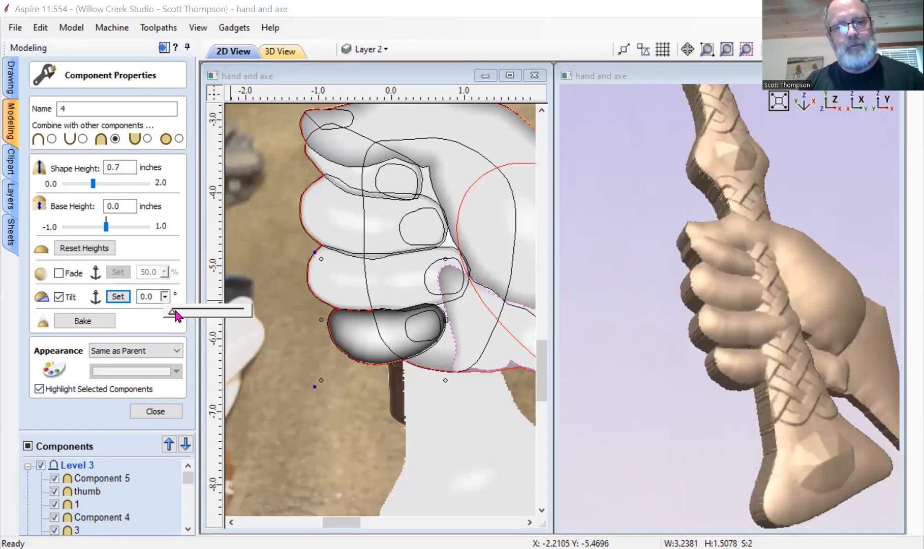
pyautogui.moveTo(176, 315); pyautogui.dragTo(240, 321)
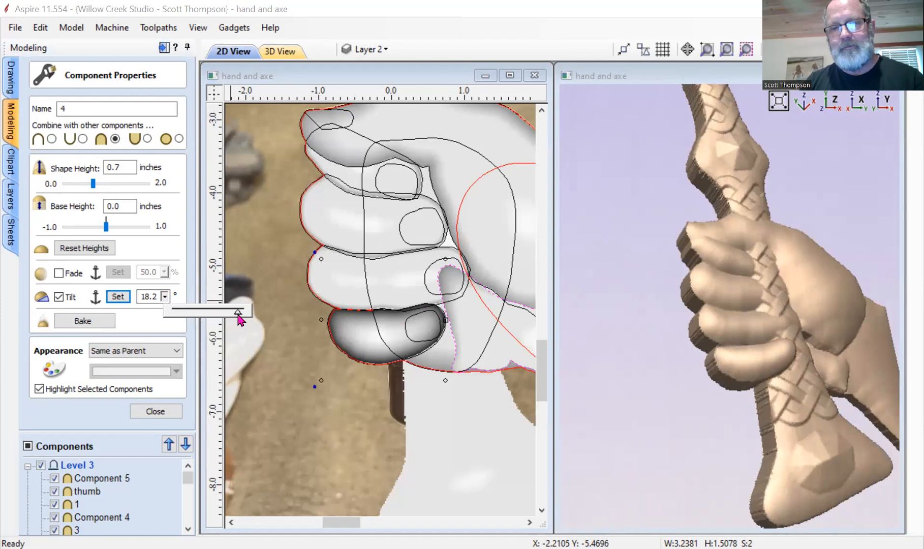
# Fade little finger "4" from mid-finger toward its fingertip at 39%, and set its shape height to 0.78 inches
pyautogui.moveTo(697, 332); pyautogui.dragTo(708, 352)
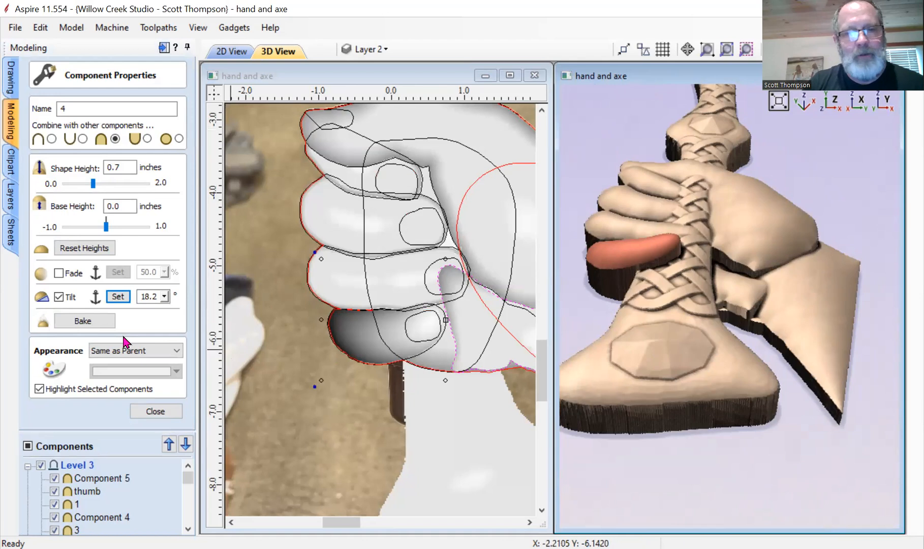
pyautogui.click(59, 274)
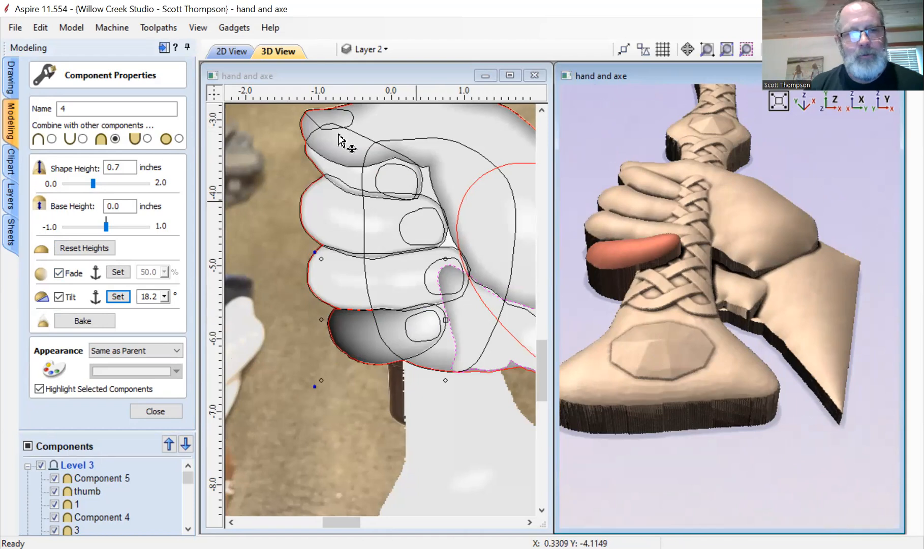
pyautogui.click(118, 272)
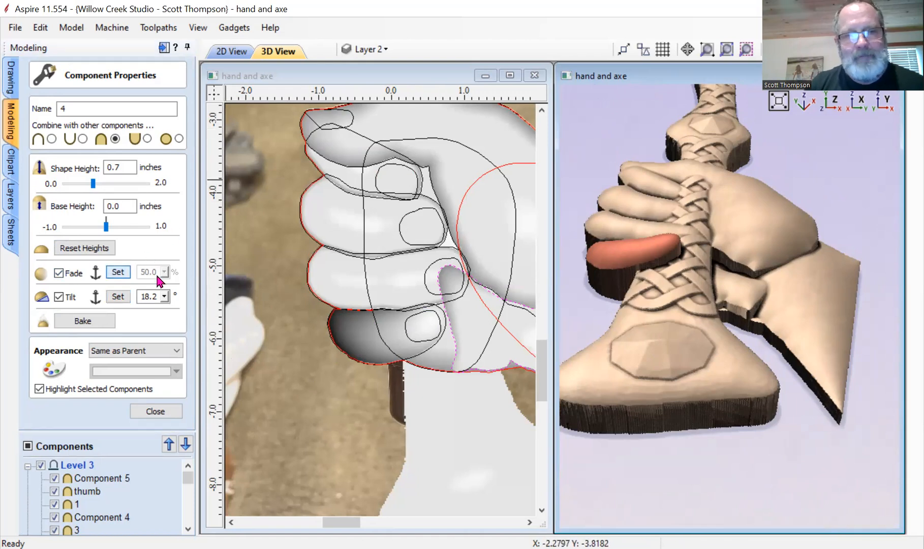
pyautogui.moveTo(394, 337); pyautogui.dragTo(445, 320)
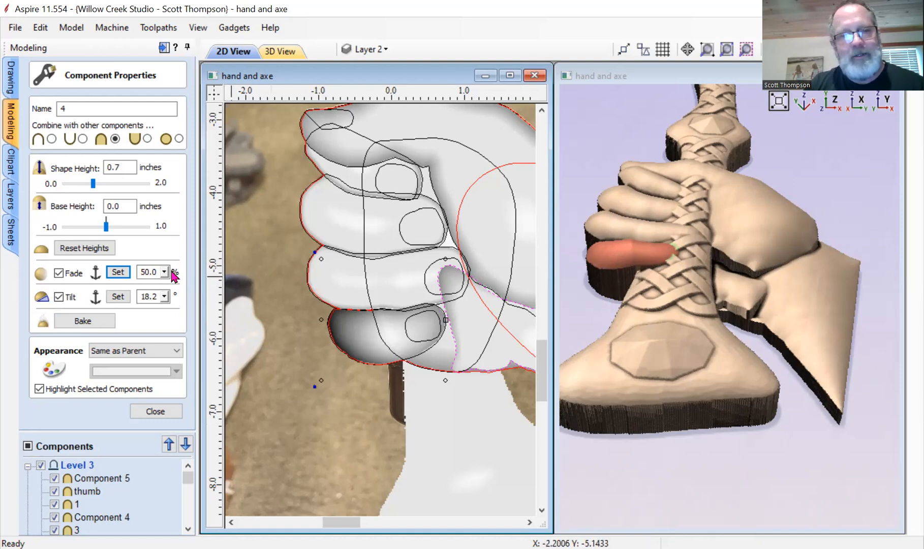
pyautogui.moveTo(165, 273); pyautogui.dragTo(166, 299)
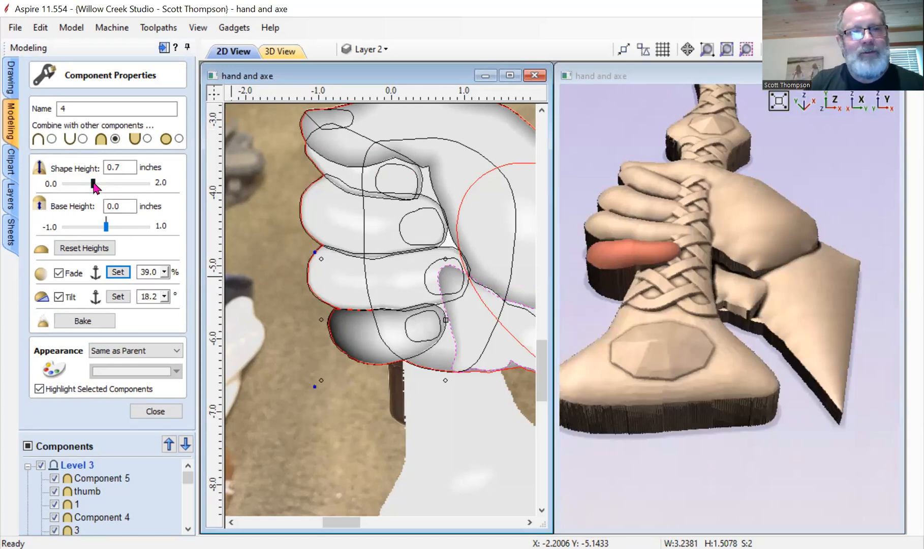
pyautogui.moveTo(94, 184); pyautogui.dragTo(98, 187)
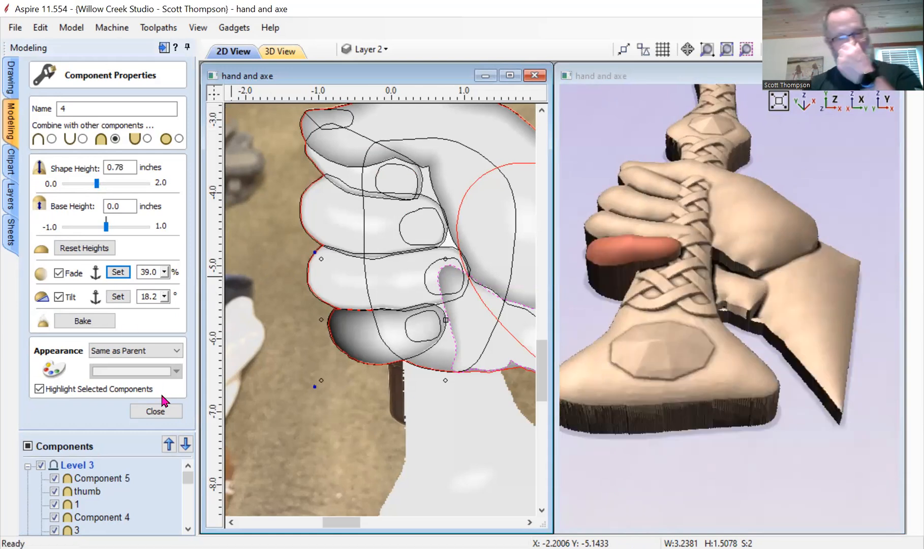
pyautogui.click(155, 409)
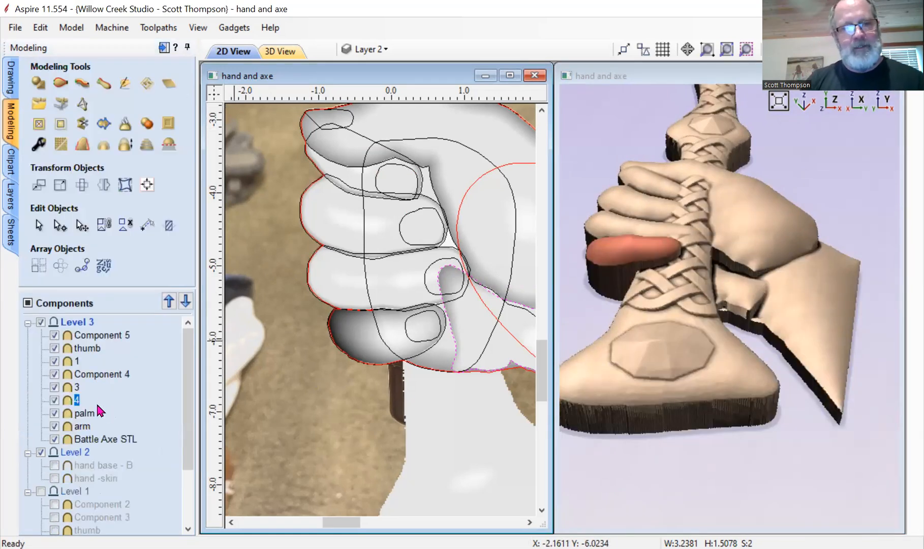
# Enable Tilt on ring finger "3", define its direction from the knuckle end to the fingertip, and set the angle to 11.8°
pyautogui.click(77, 386)
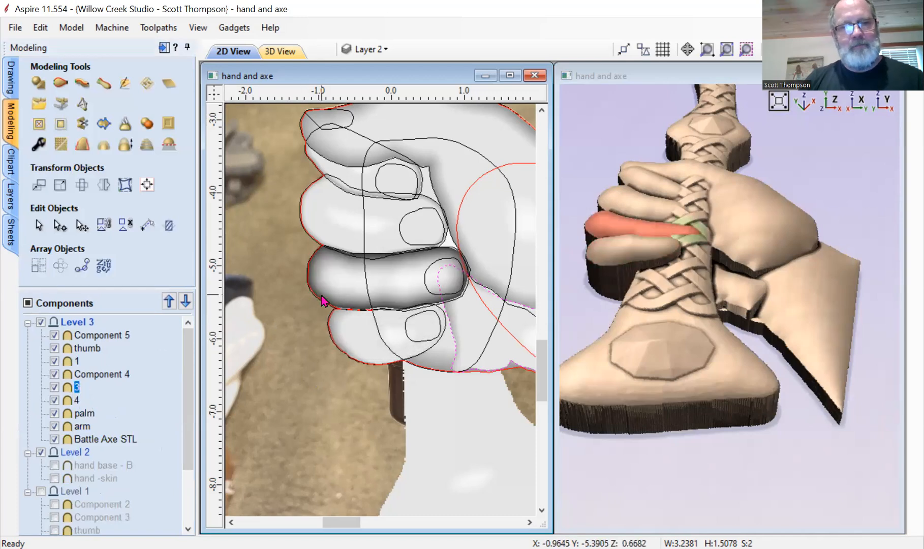
pyautogui.doubleClick(69, 388)
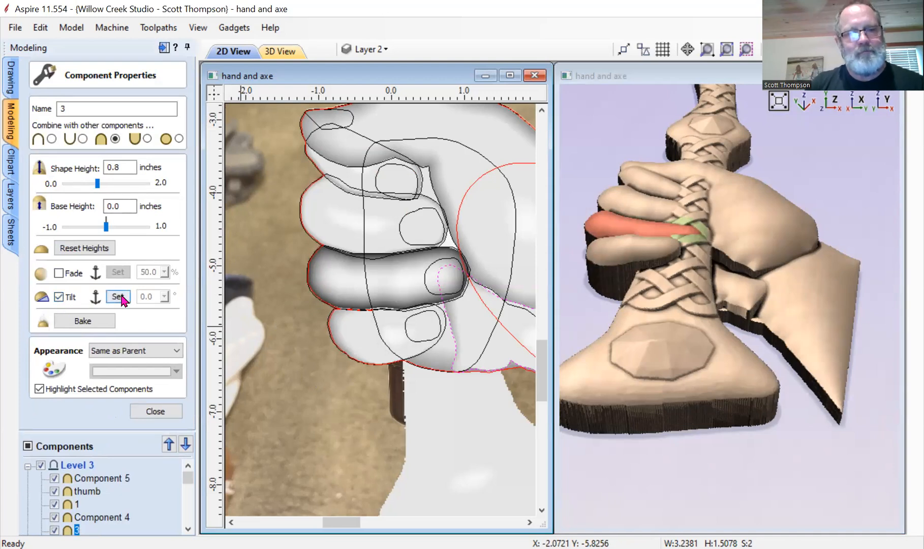
pyautogui.click(119, 297)
pyautogui.moveTo(314, 277); pyautogui.dragTo(467, 260)
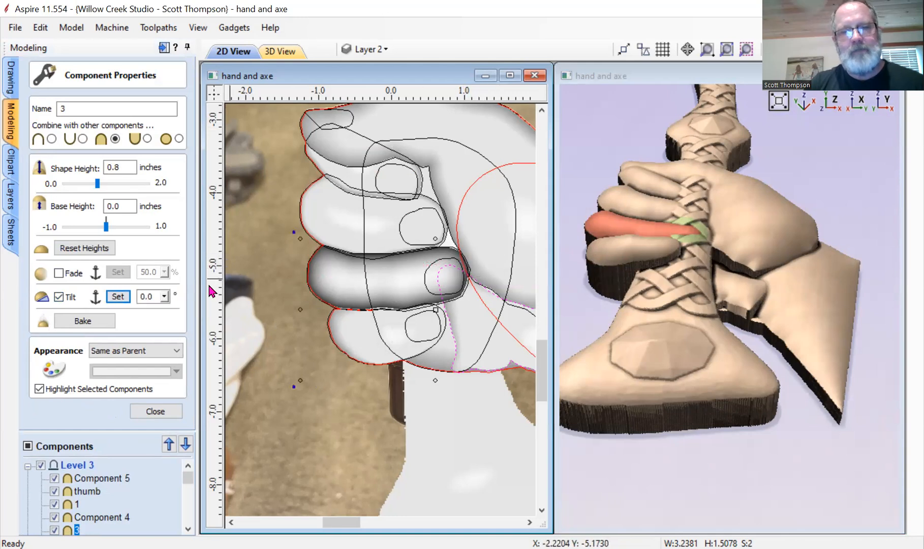
pyautogui.click(164, 296)
pyautogui.moveTo(173, 312); pyautogui.dragTo(216, 310)
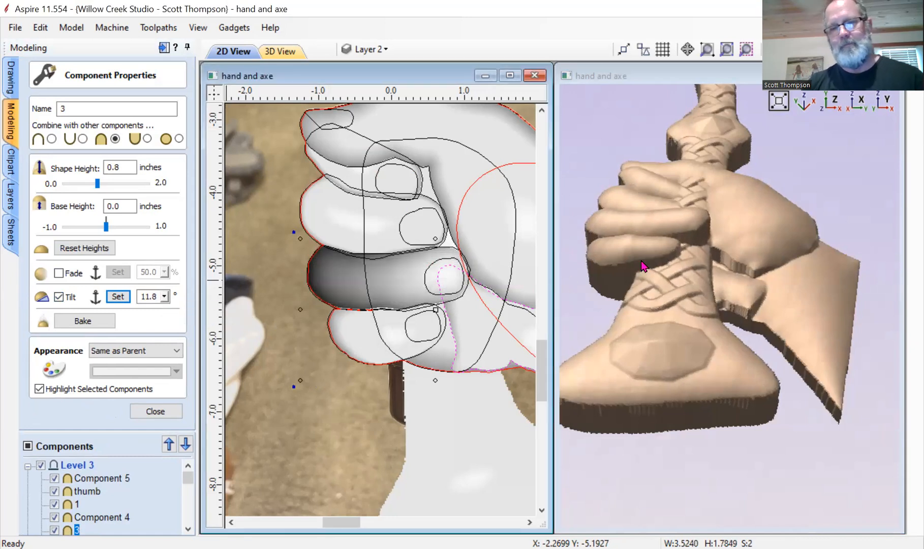
# Enable Fade on ring finger "3" and define its direction from mid-finger to the fingertip
pyautogui.scroll(5, 709, 237)
pyautogui.scroll(-2, 746, 296)
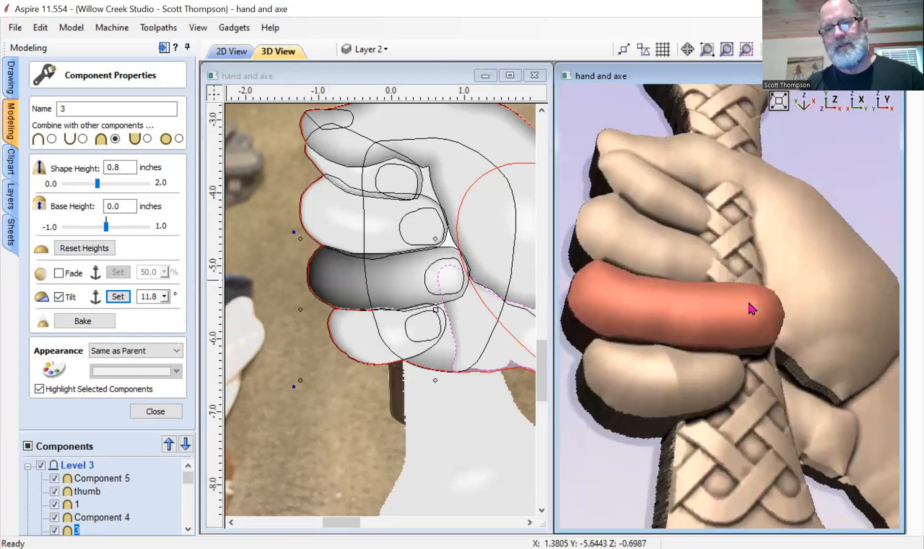
pyautogui.scroll(6, 733, 226)
pyautogui.scroll(-5, 735, 290)
pyautogui.scroll(-1, 735, 299)
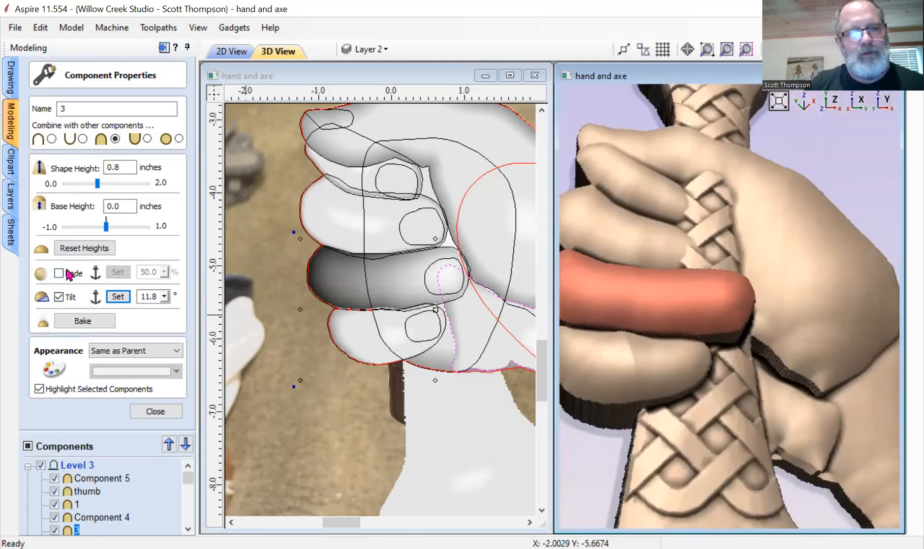
pyautogui.click(59, 272)
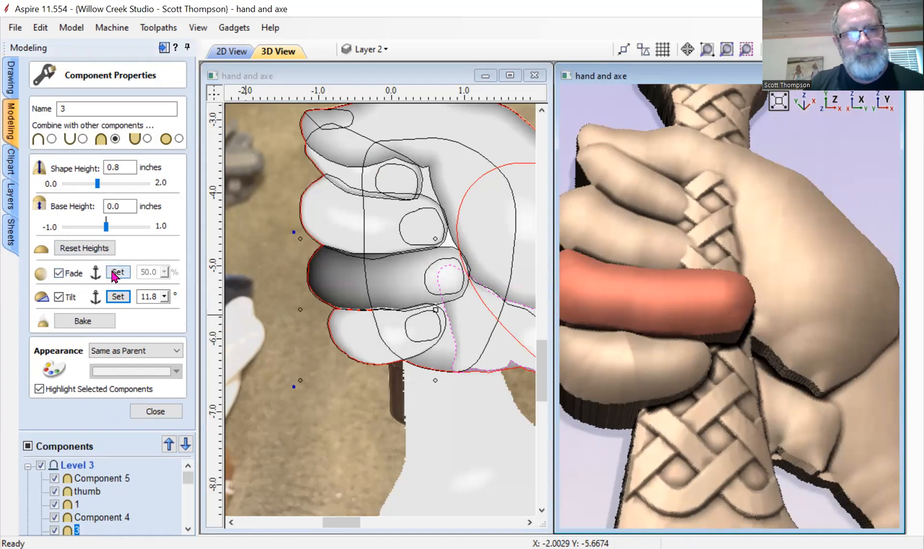
pyautogui.click(117, 274)
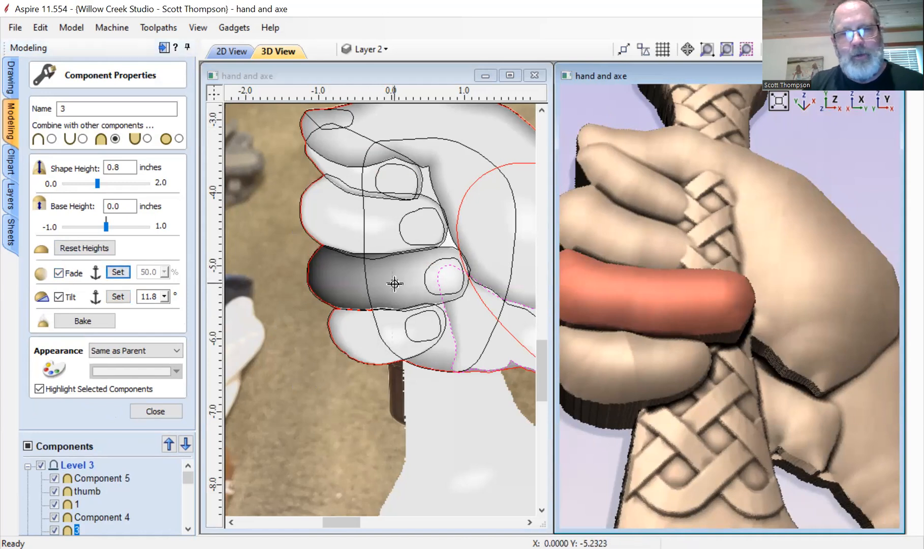
pyautogui.moveTo(394, 283); pyautogui.dragTo(466, 269)
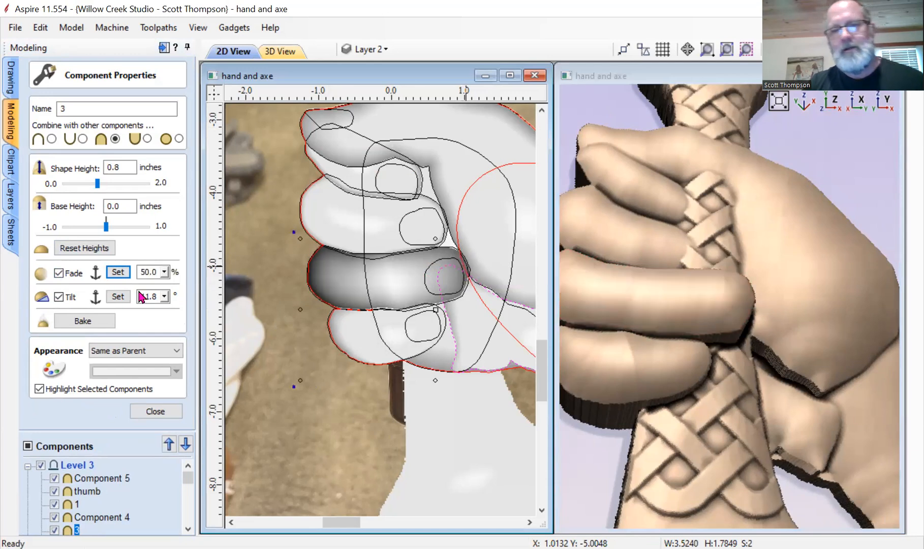
# Reduce the fade percentage of ring finger "3" slightly and close its component properties
pyautogui.scroll(6, 762, 407)
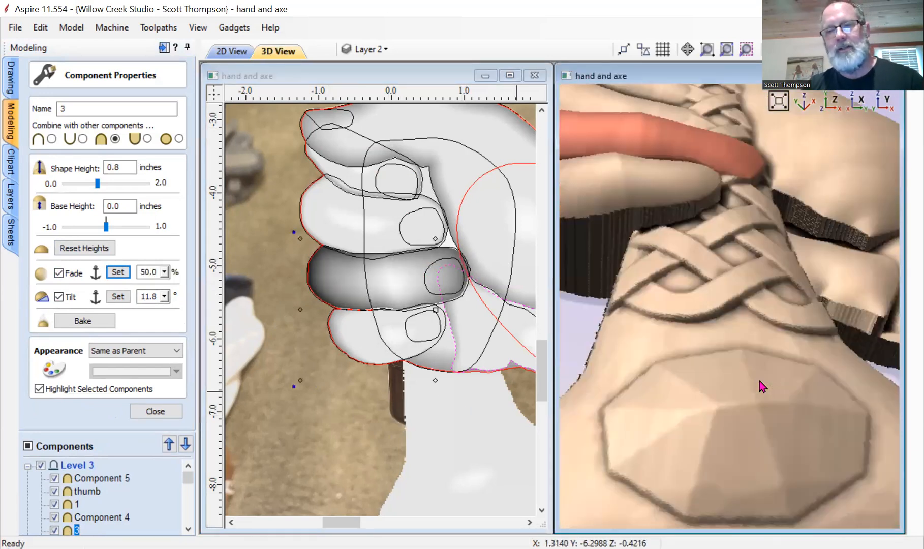
pyautogui.moveTo(634, 332); pyautogui.dragTo(617, 387, button='middle')
pyautogui.click(117, 296)
pyautogui.click(165, 273)
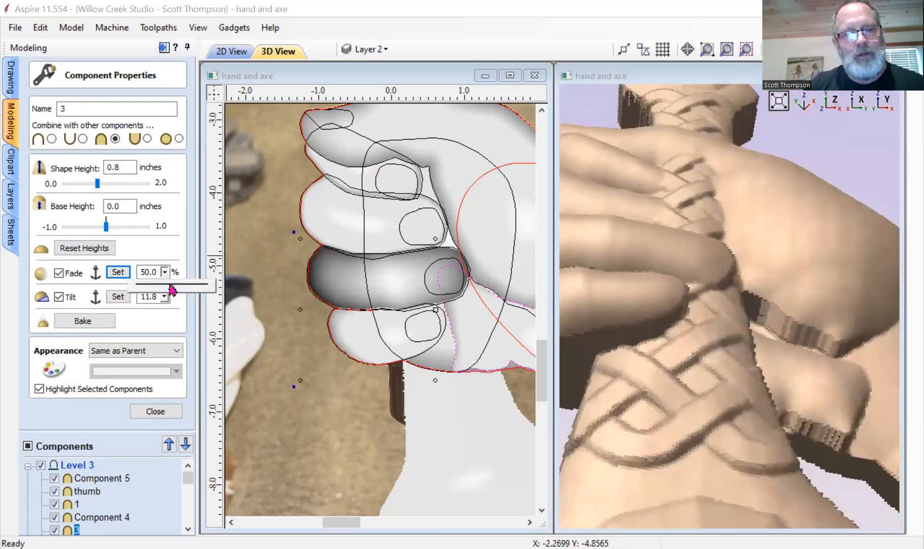
pyautogui.moveTo(170, 291)
pyautogui.mouseDown()
pyautogui.moveTo(146, 300)
pyautogui.moveTo(163, 304)
pyautogui.mouseUp()
pyautogui.click(150, 411)
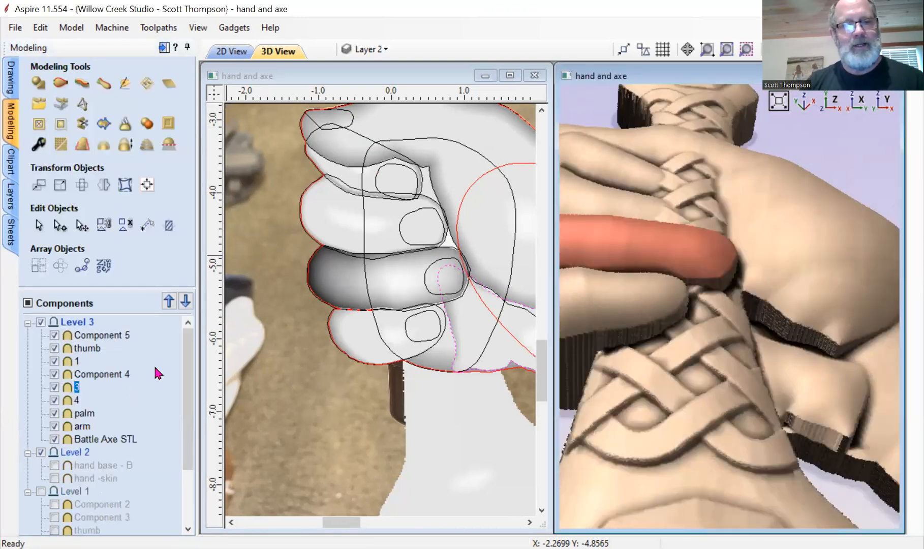
# Rename Component 4, the middle finger, as 2
pyautogui.click(97, 375)
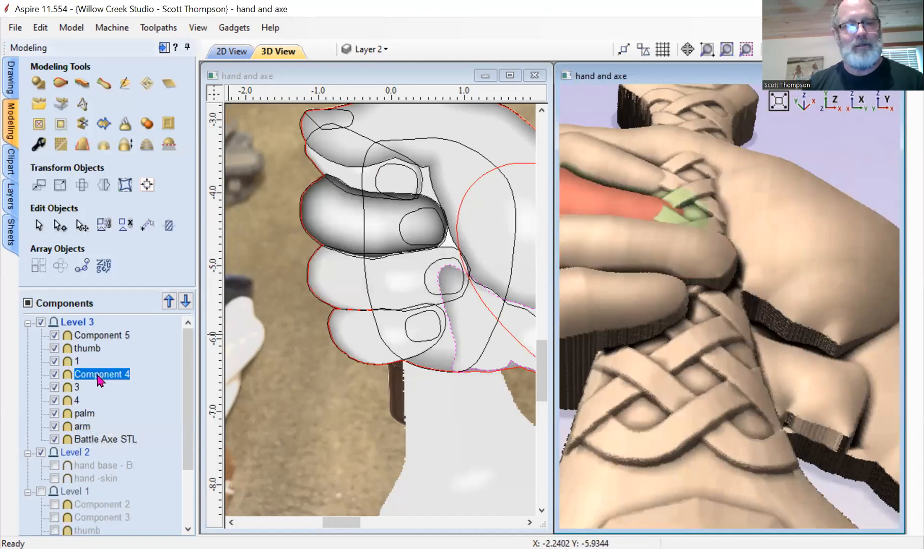
pyautogui.rightClick(98, 377)
pyautogui.click(214, 292)
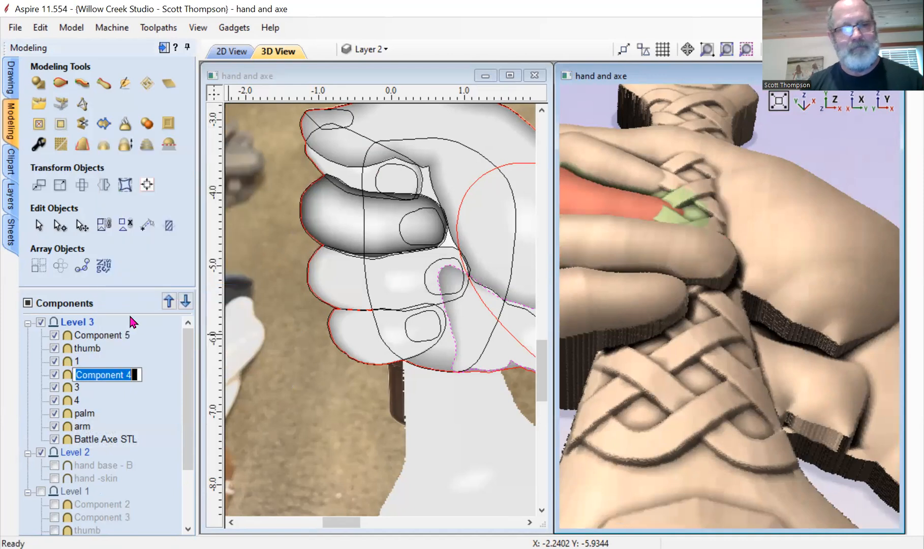
pyautogui.write('2')
pyautogui.press('Return')
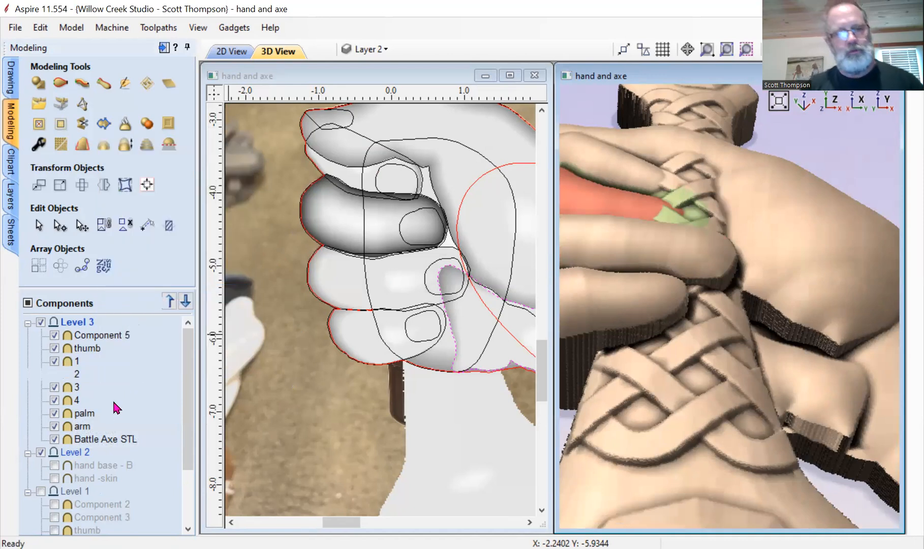
# Open the component properties of middle finger "2" and set its shape height to 0.68 inches
pyautogui.doubleClick(75, 375)
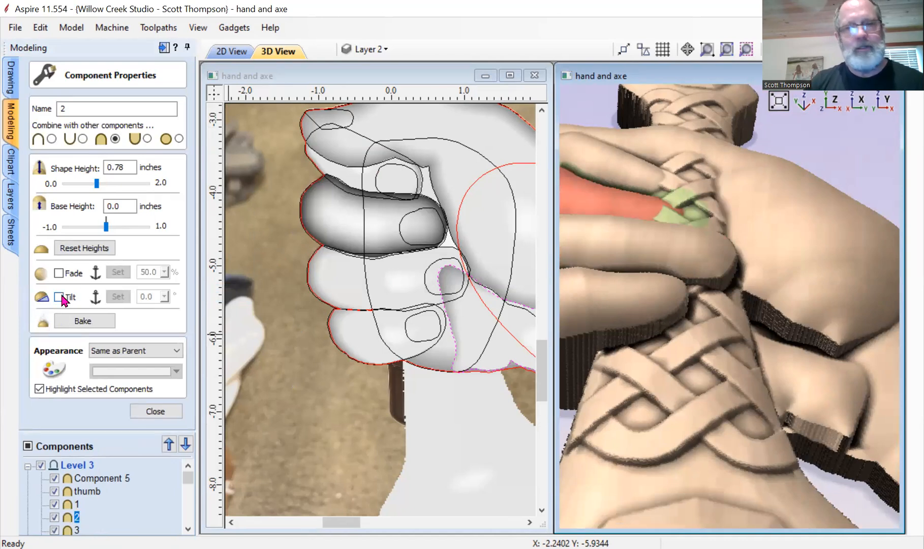
pyautogui.moveTo(721, 371); pyautogui.dragTo(336, 361)
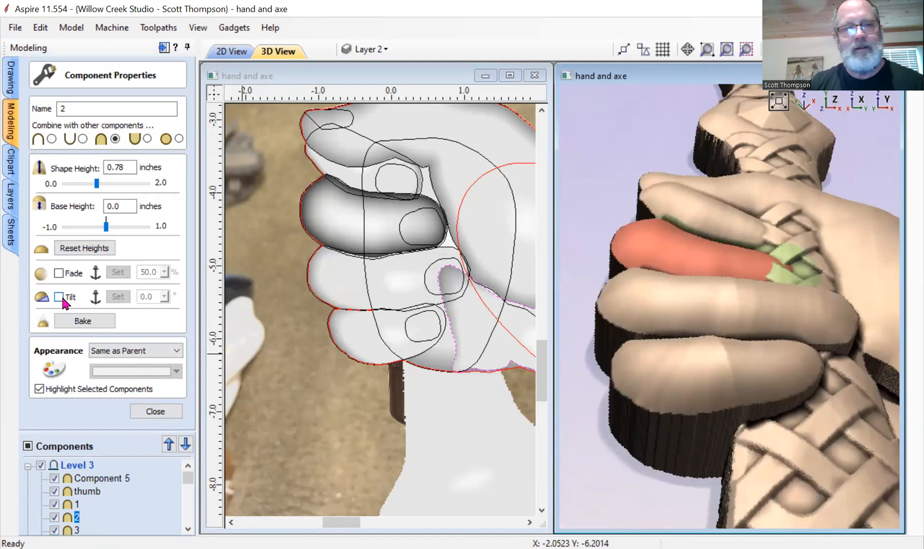
pyautogui.moveTo(97, 184); pyautogui.dragTo(92, 184)
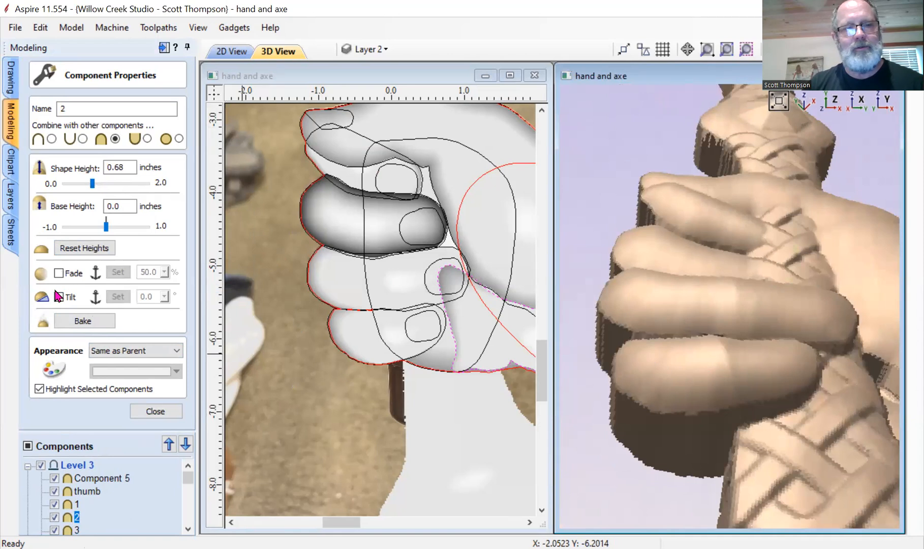
# Try a 17.8° tilt on middle finger "2", directed from its knuckle end to its fingertip
pyautogui.click(117, 297)
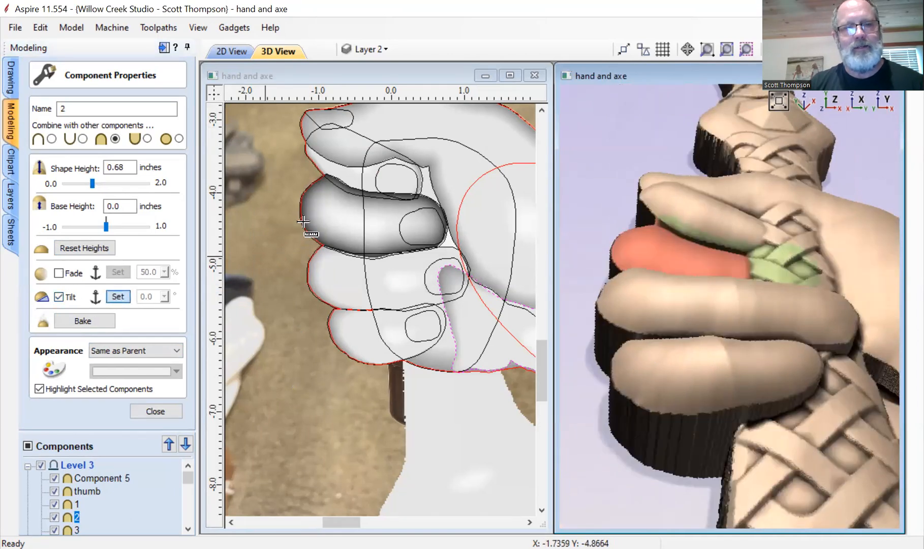
pyautogui.click(312, 205)
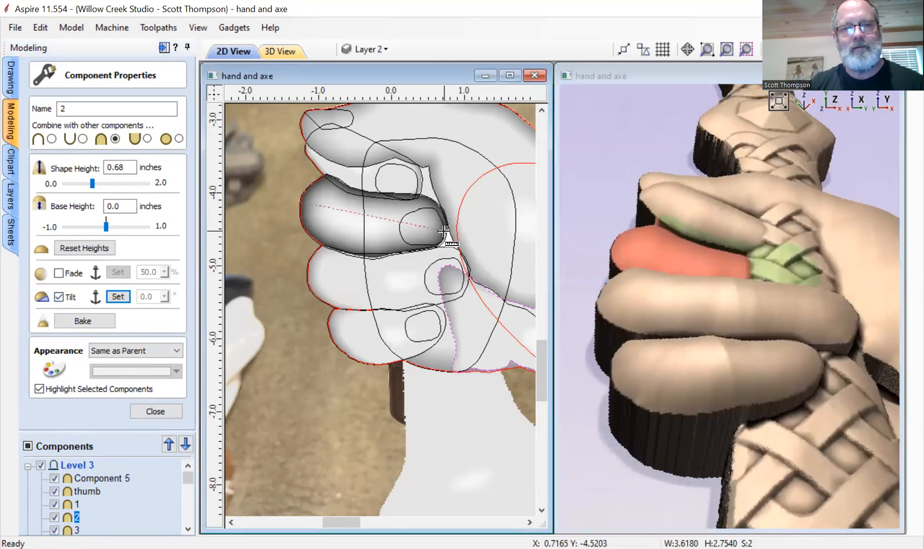
pyautogui.click(443, 230)
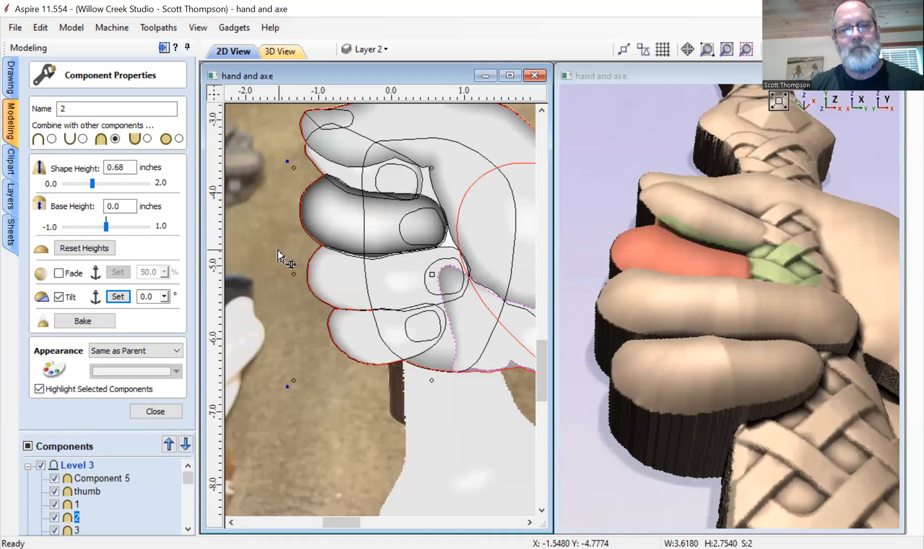
pyautogui.click(166, 298)
pyautogui.moveTo(172, 312); pyautogui.dragTo(238, 314)
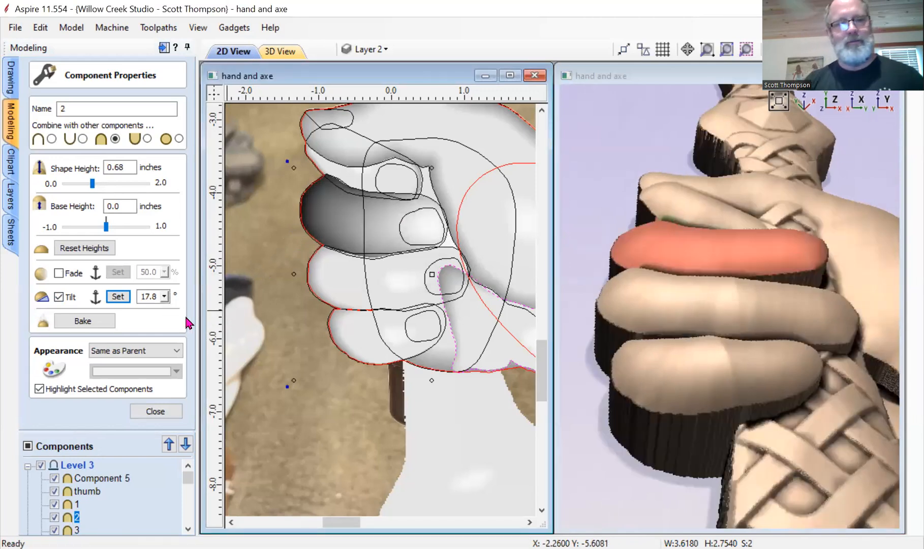
# Reset the middle finger's tilt angle to 0° and redefine the tilt direction from mid-finger to the fingertip
pyautogui.moveTo(158, 299); pyautogui.dragTo(87, 299)
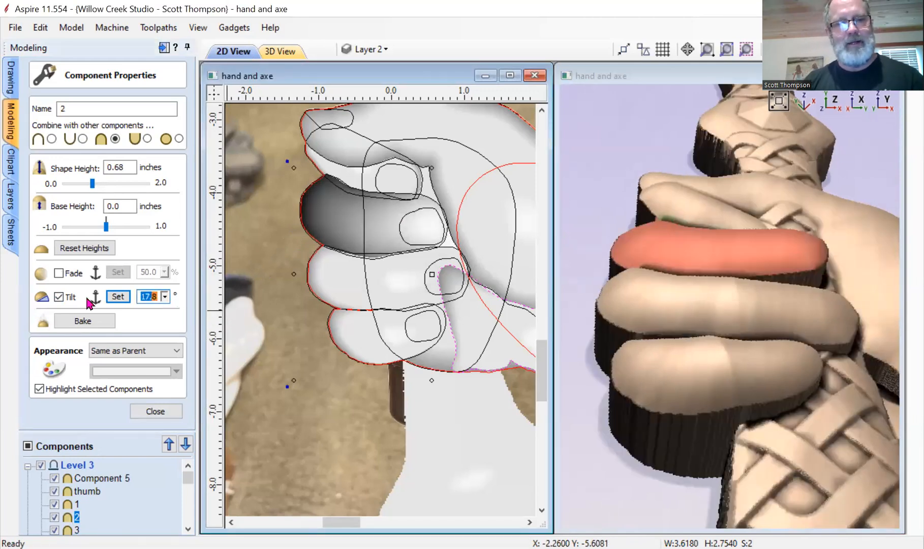
pyautogui.write('0')
pyautogui.press('Return')
pyautogui.click(121, 297)
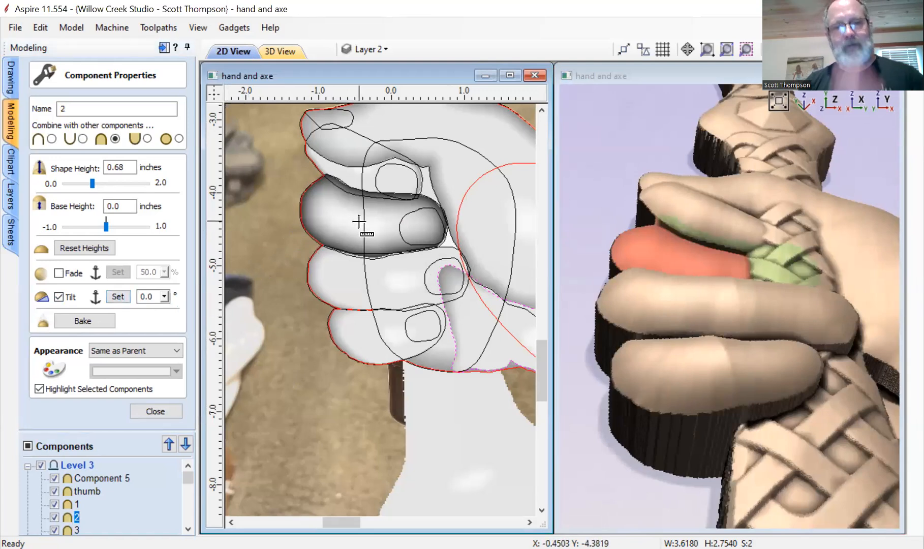
pyautogui.click(435, 229)
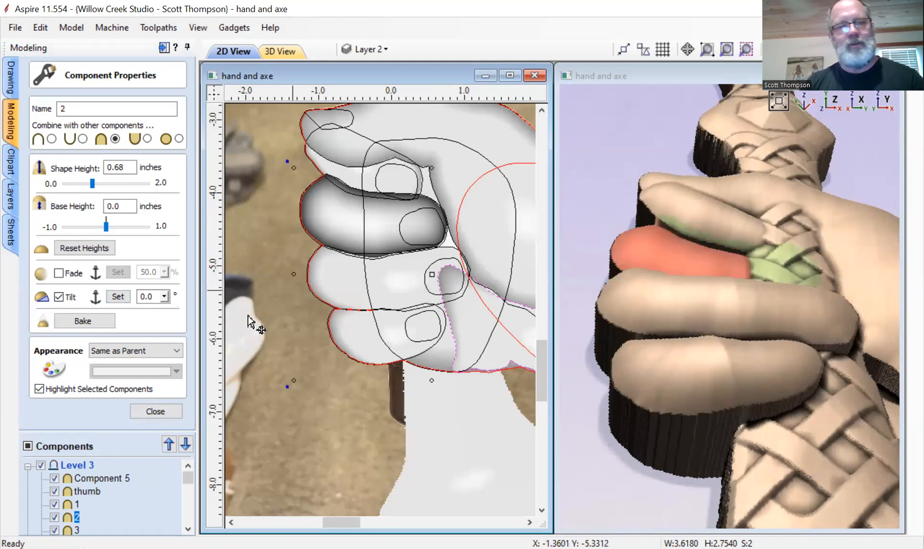
# Try other tilt angles on middle finger "2", then return the angle to 0°
pyautogui.doubleClick(161, 297)
pyautogui.moveTo(171, 310)
pyautogui.mouseDown()
pyautogui.moveTo(269, 312)
pyautogui.moveTo(144, 313)
pyautogui.moveTo(277, 312)
pyautogui.moveTo(184, 315)
pyautogui.mouseUp()
pyautogui.moveTo(244, 311); pyautogui.dragTo(161, 313)
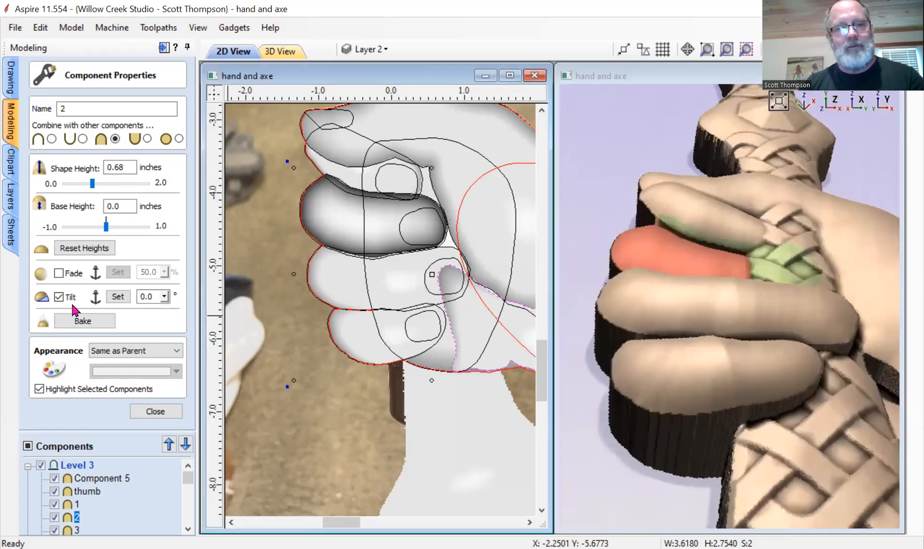
# Redefine the tilt direction of middle finger "2" from its knuckle end to its fingertip and set the tilt angle to 20°
pyautogui.click(117, 298)
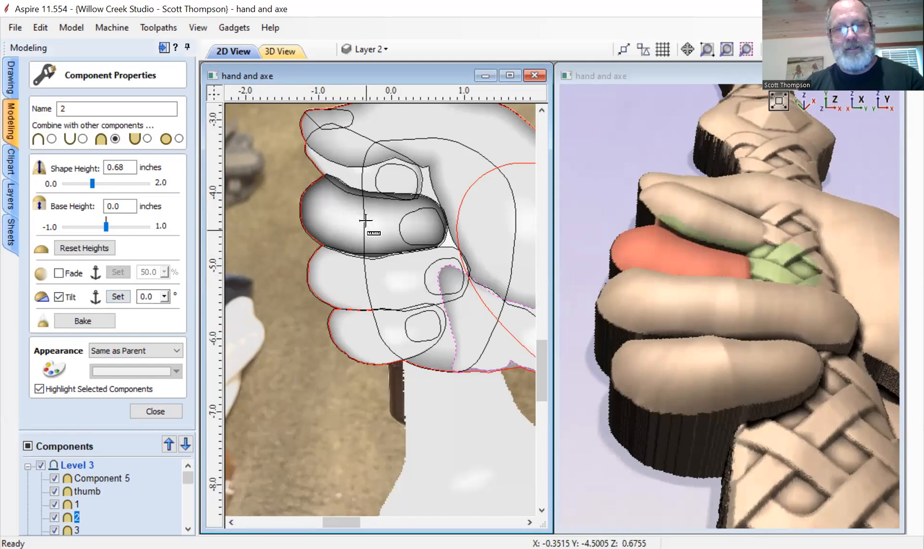
pyautogui.moveTo(305, 206); pyautogui.dragTo(444, 229)
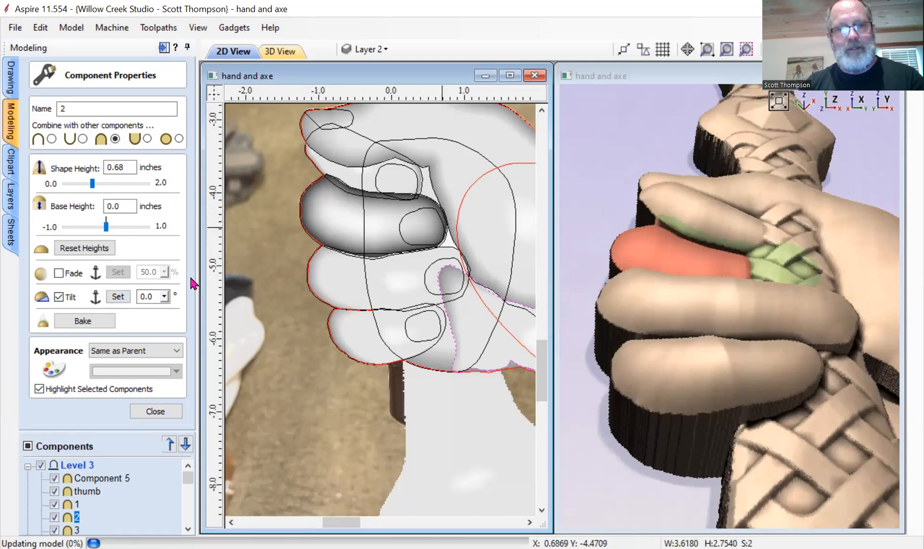
pyautogui.click(164, 298)
pyautogui.moveTo(165, 300)
pyautogui.mouseDown()
pyautogui.moveTo(185, 319)
pyautogui.moveTo(246, 314)
pyautogui.mouseUp()
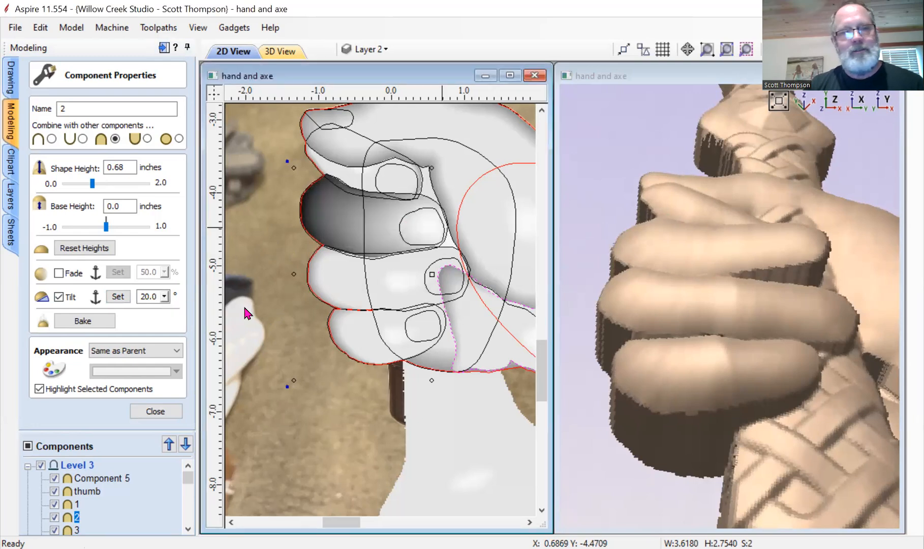
# Fade middle finger "2" by 44% from mid-finger to the fingertip and close its component properties
pyautogui.click(59, 272)
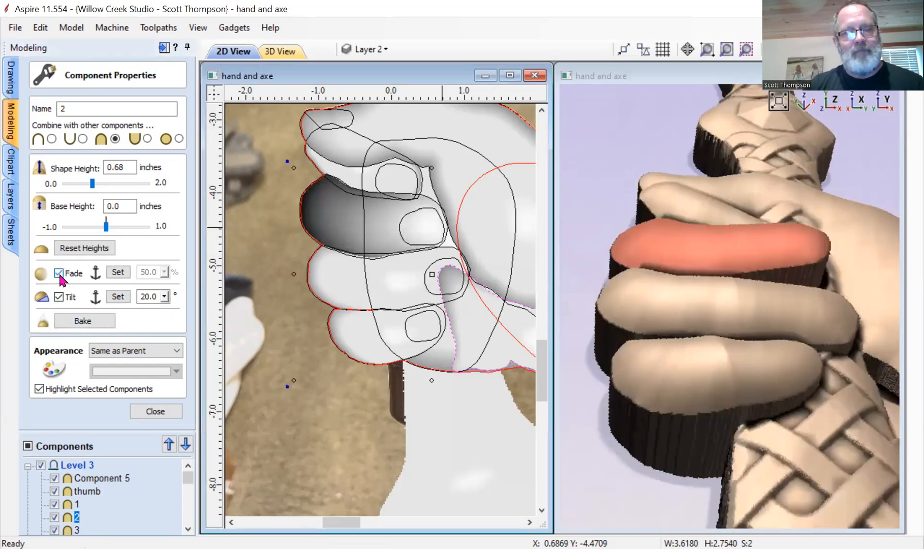
pyautogui.click(118, 273)
pyautogui.click(373, 220)
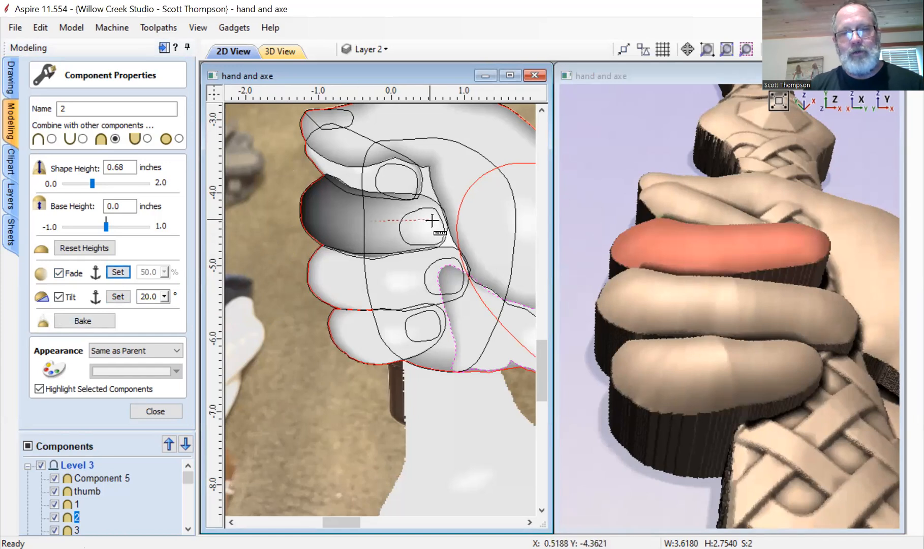
pyautogui.click(443, 223)
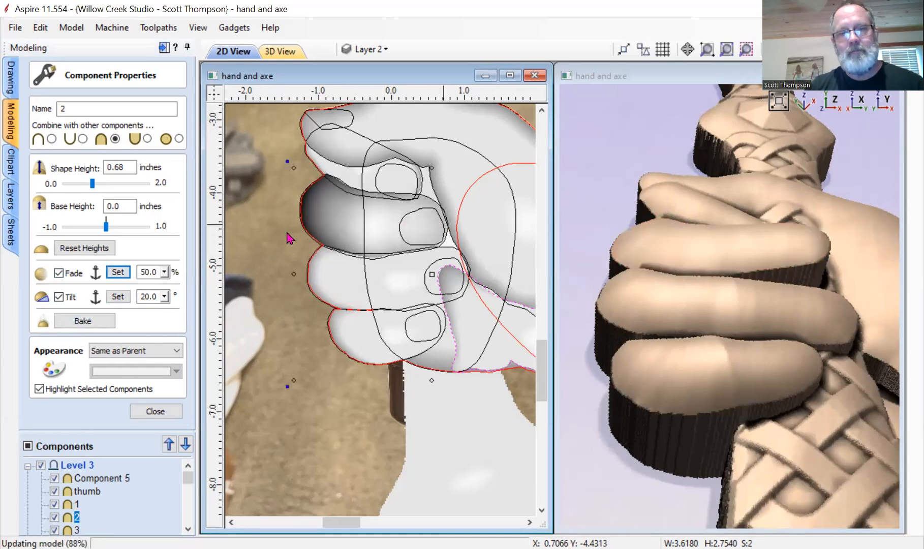
pyautogui.moveTo(670, 292); pyautogui.dragTo(610, 288)
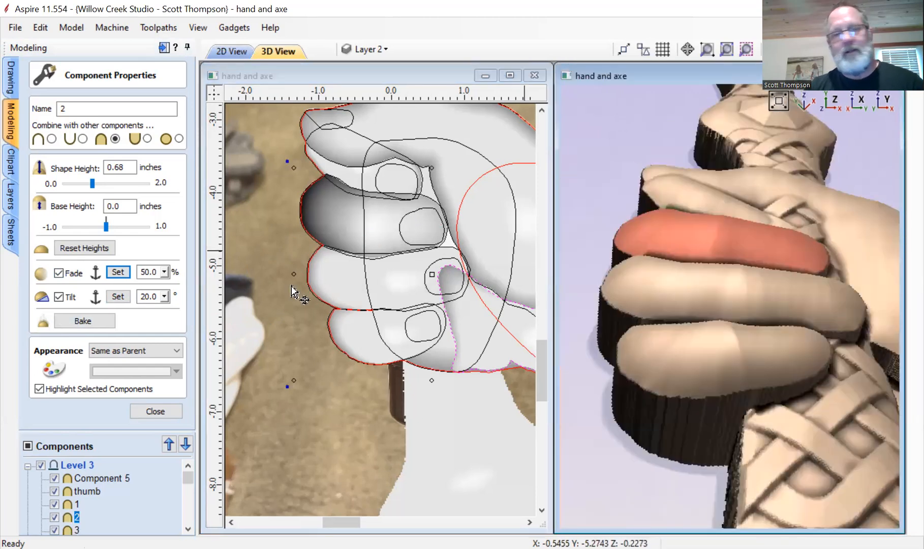
pyautogui.click(166, 273)
pyautogui.click(167, 296)
pyautogui.moveTo(169, 291); pyautogui.dragTo(168, 290)
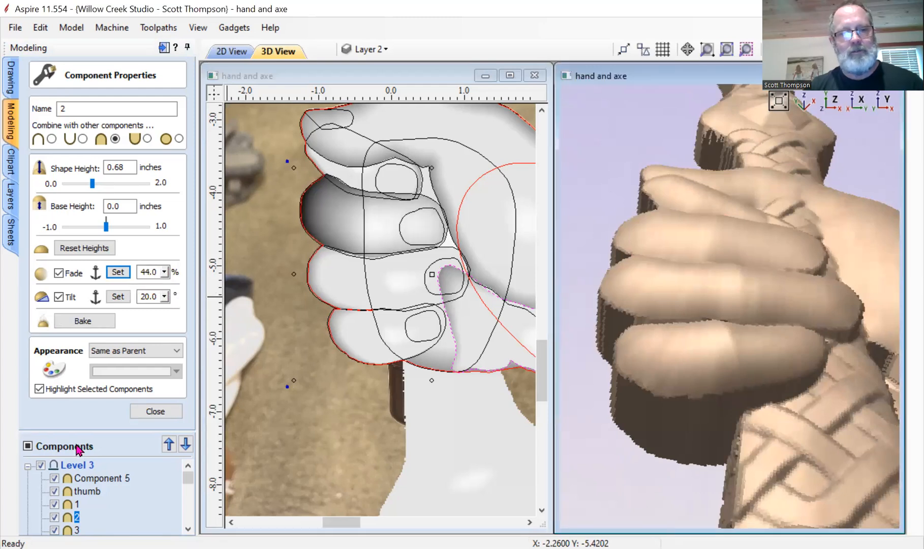
pyautogui.click(156, 410)
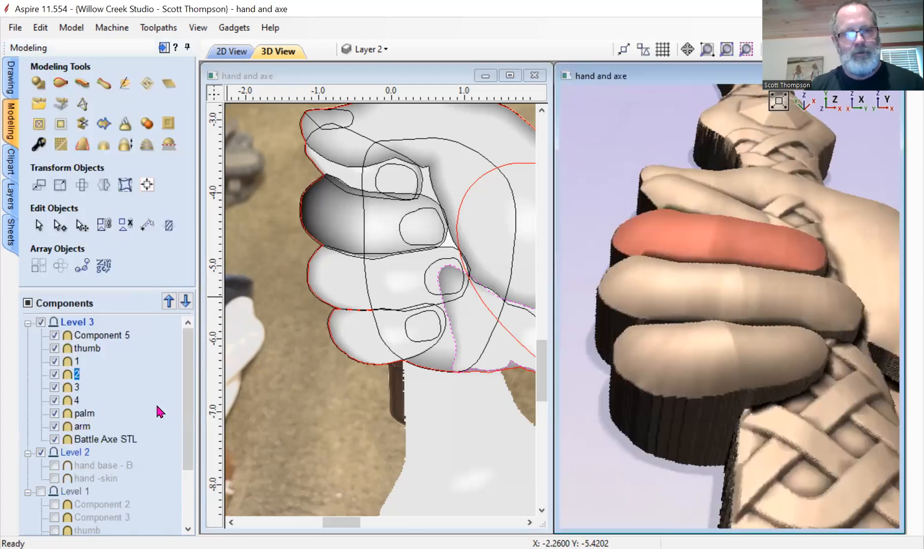
# Open the component properties of index finger "1" and lower its base height to -0.14 inches
pyautogui.click(70, 361)
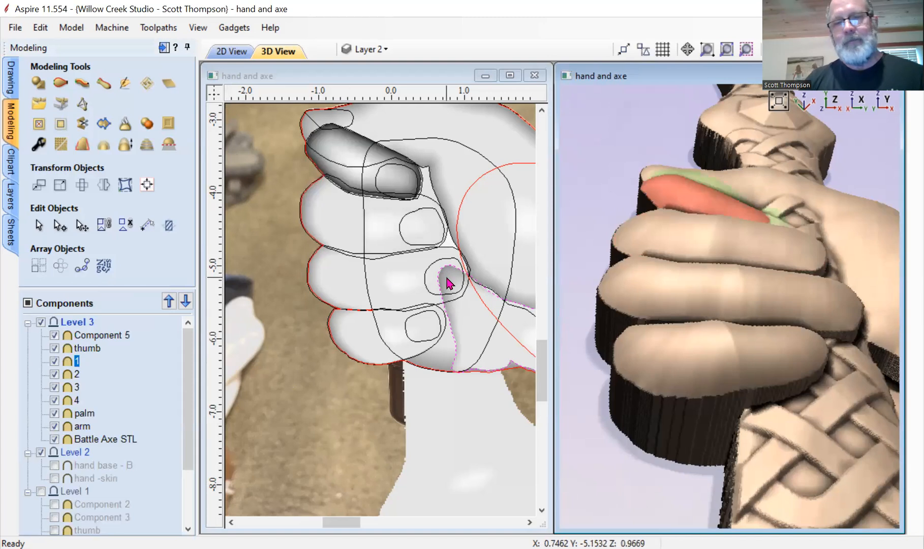
pyautogui.moveTo(680, 282)
pyautogui.mouseDown()
pyautogui.moveTo(676, 342)
pyautogui.moveTo(692, 288)
pyautogui.mouseUp()
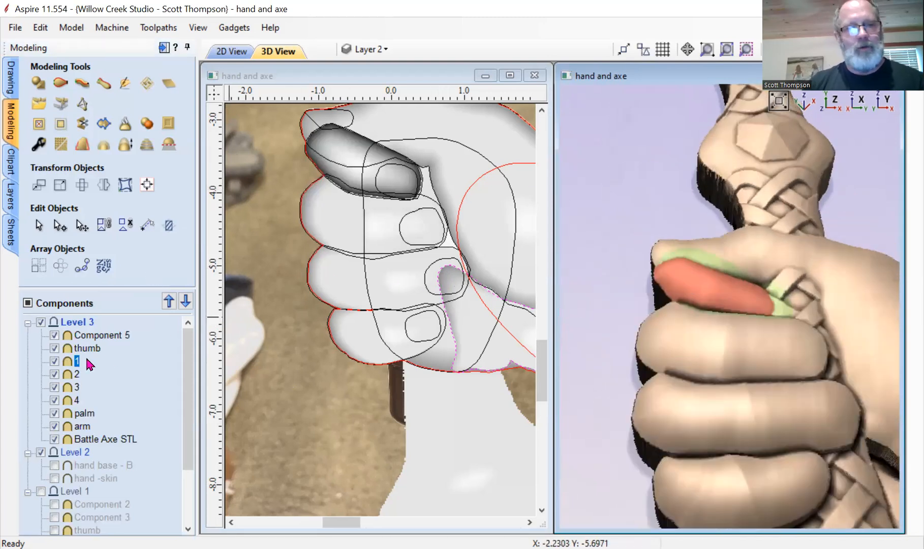
pyautogui.doubleClick(69, 362)
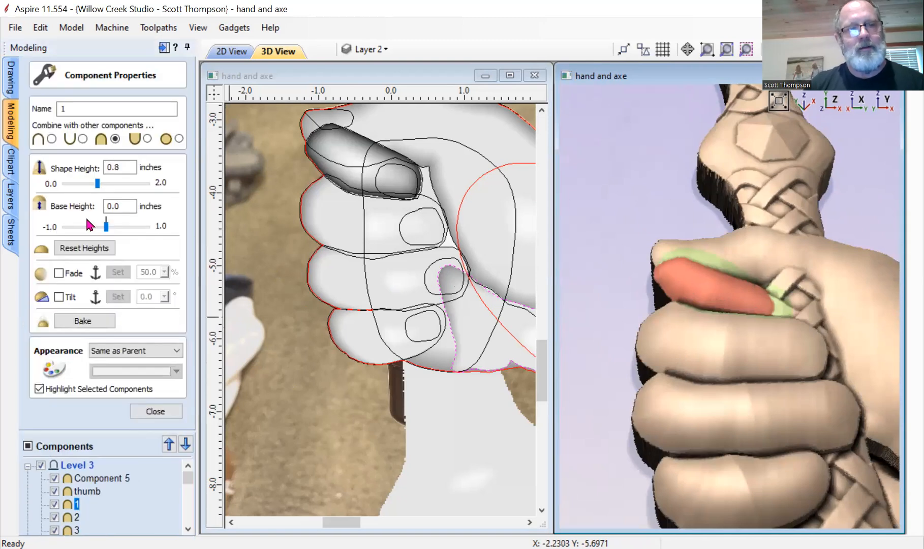
pyautogui.moveTo(104, 222); pyautogui.dragTo(100, 224)
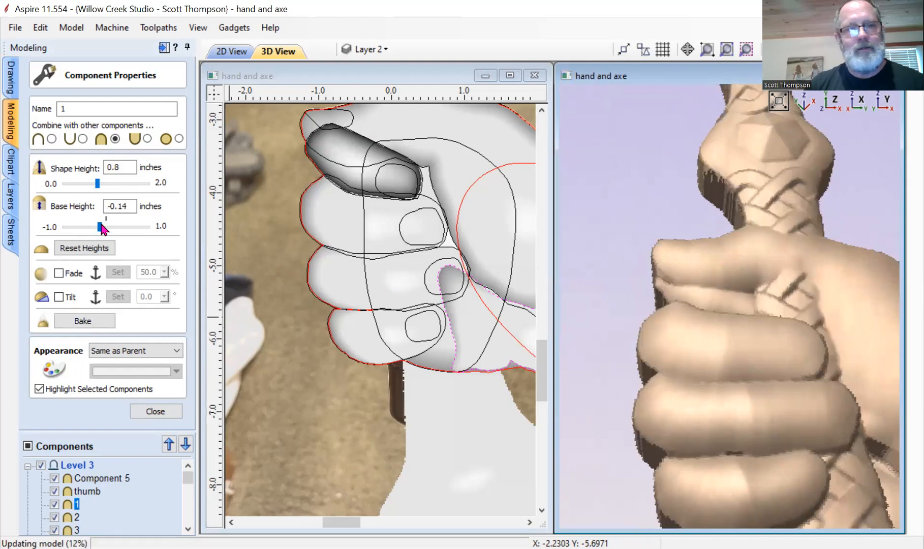
# Tilt index finger "1" by 20°, directed from its knuckle end to its fingertip
pyautogui.click(59, 297)
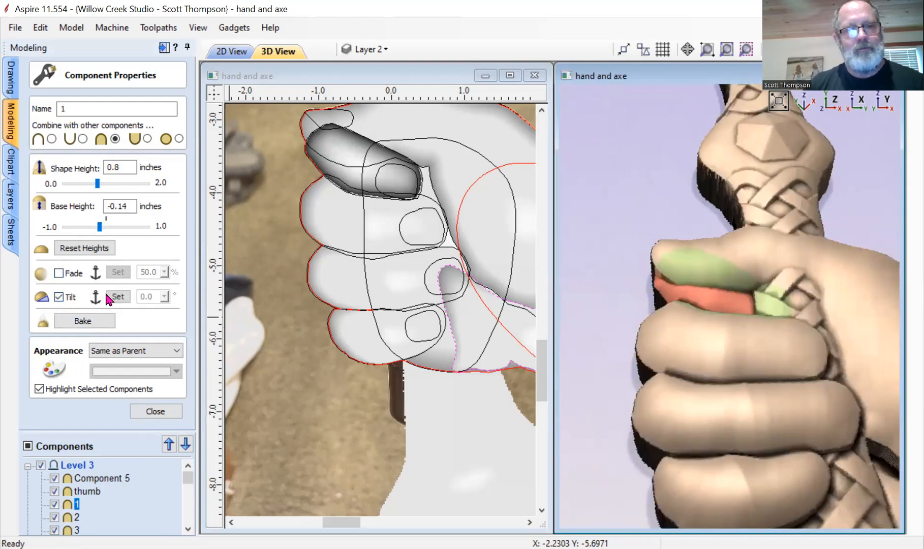
pyautogui.click(118, 296)
pyautogui.click(321, 139)
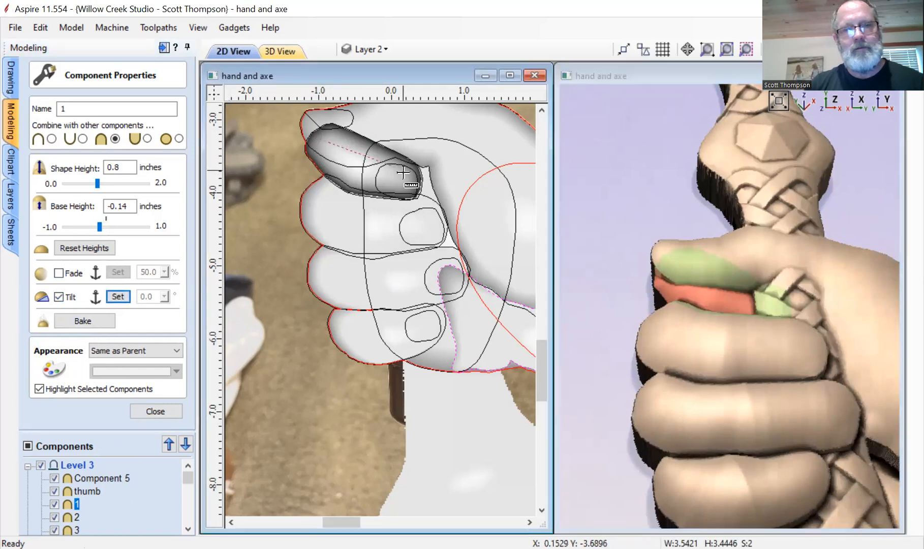
pyautogui.click(414, 182)
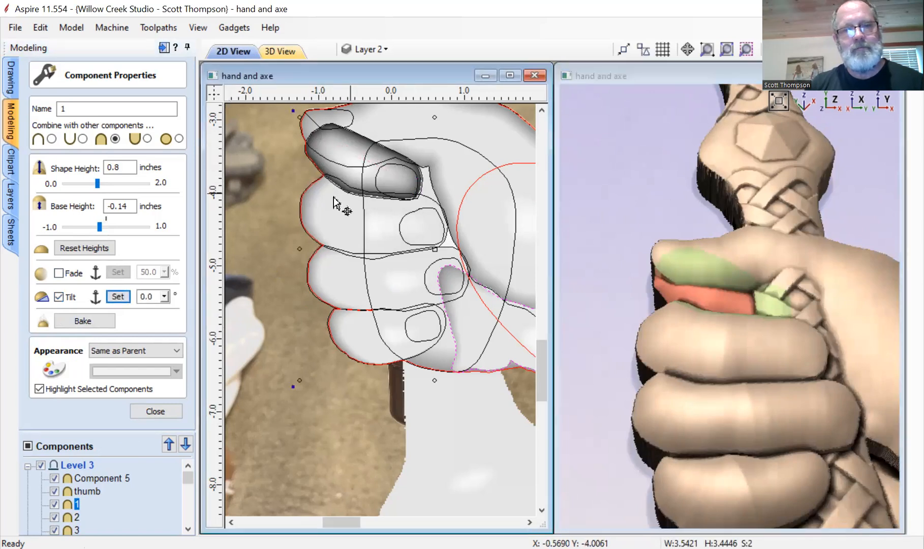
pyautogui.click(165, 296)
pyautogui.moveTo(171, 314); pyautogui.dragTo(245, 304)
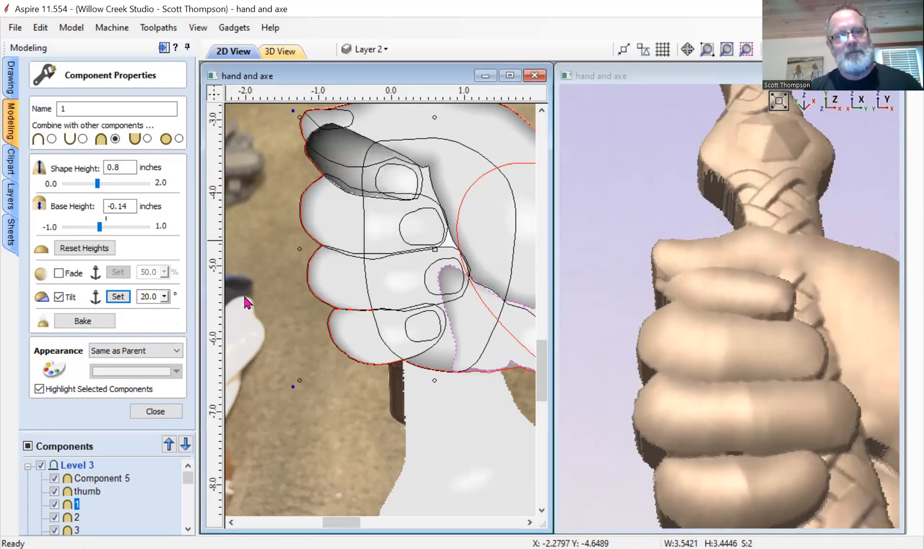
# Fade index finger "1" from mid-finger to the fingertip, adjust the fade amount and close its component properties
pyautogui.click(58, 273)
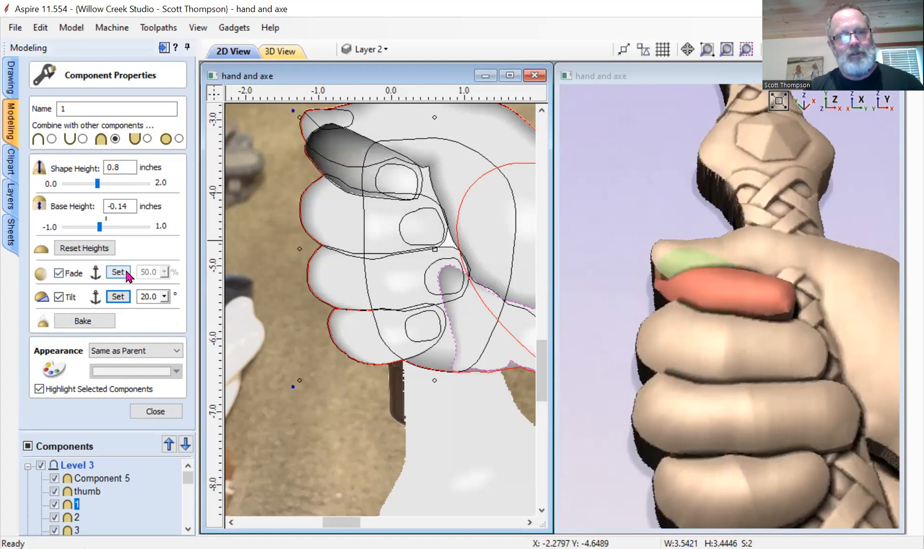
pyautogui.moveTo(371, 165); pyautogui.dragTo(425, 186)
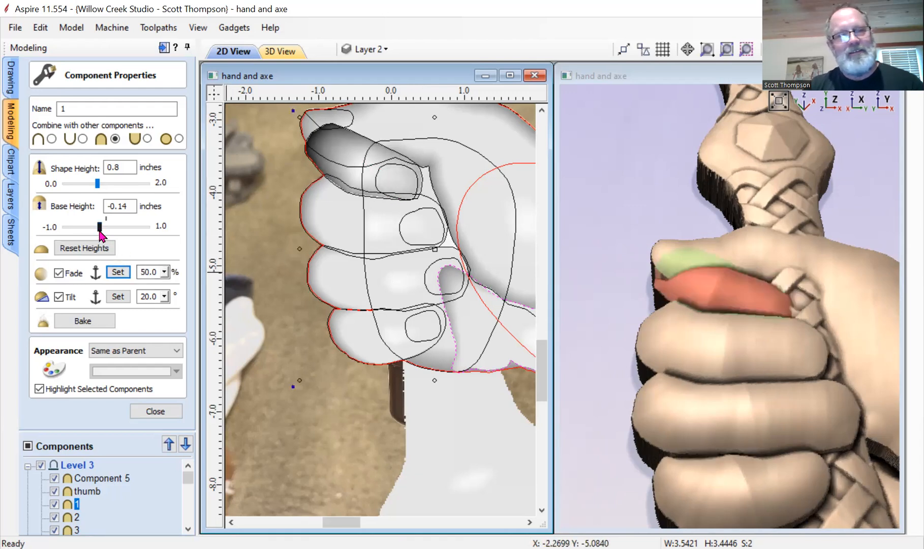
pyautogui.click(164, 272)
pyautogui.moveTo(172, 287); pyautogui.dragTo(156, 288)
pyautogui.click(155, 410)
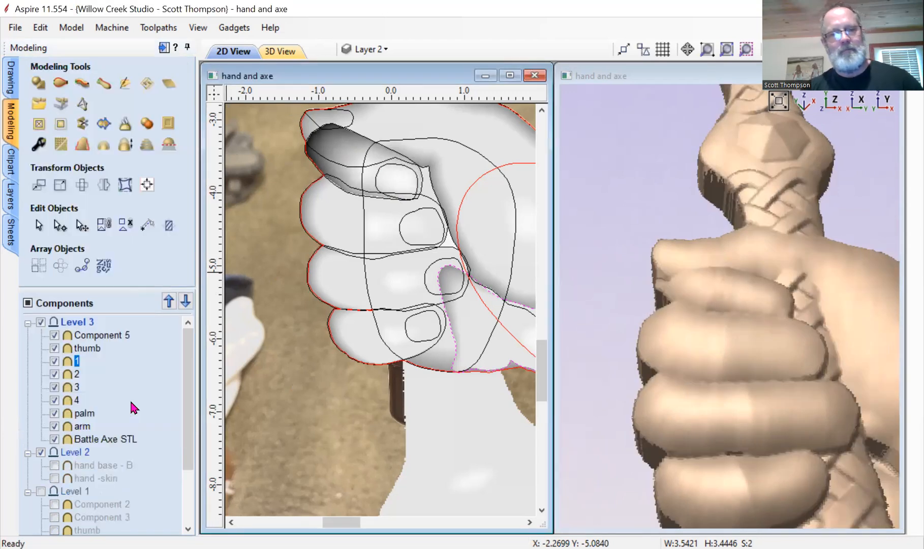
# Open the component properties of the Level 3 thumb and enable tilt for it
pyautogui.scroll(-5, 365, 310)
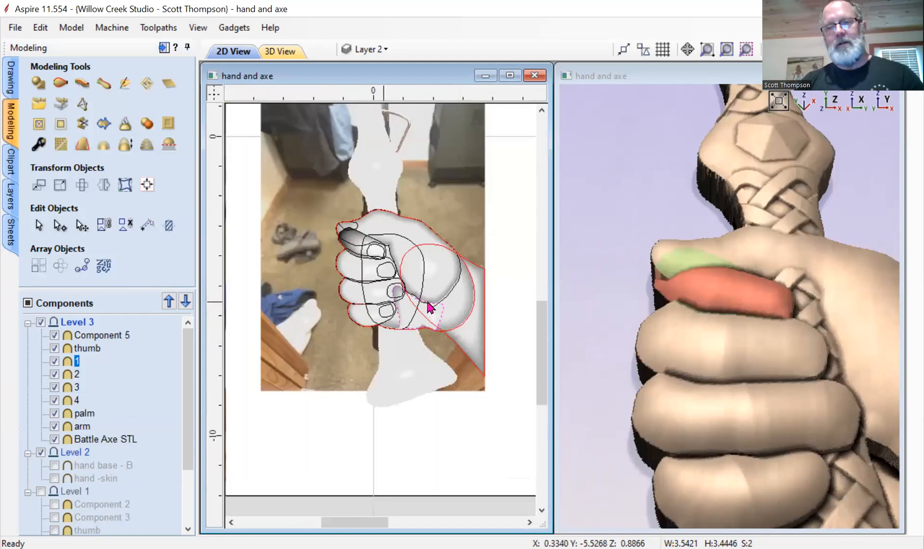
pyautogui.scroll(3, 367, 324)
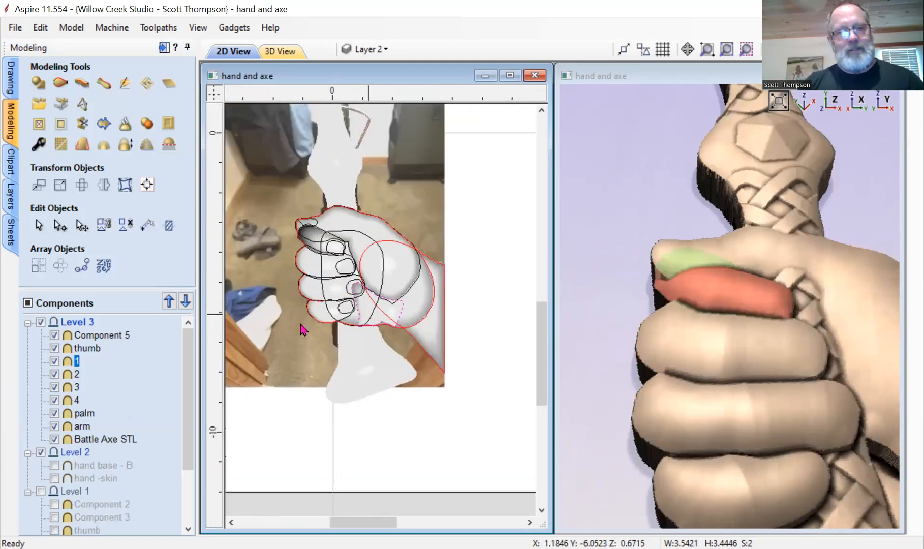
pyautogui.click(87, 348)
pyautogui.scroll(-3, 767, 308)
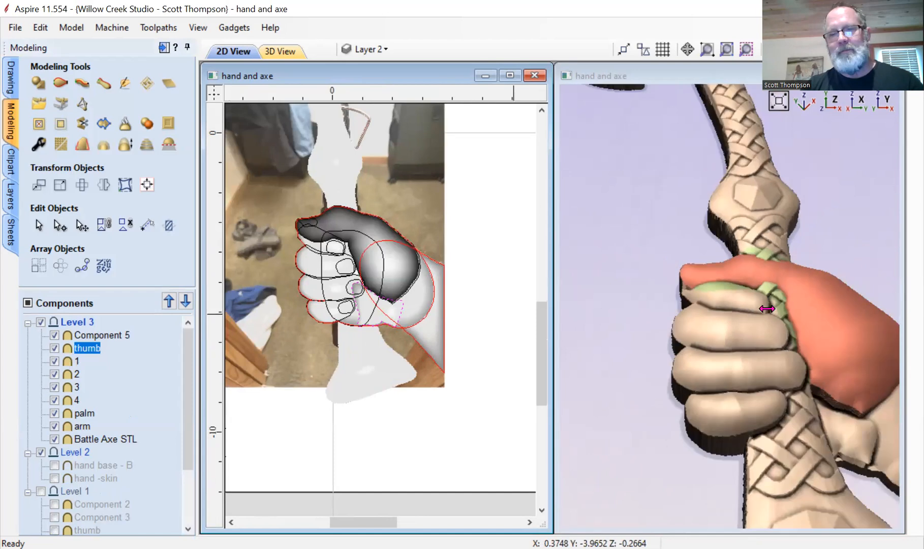
pyautogui.scroll(-1, 767, 309)
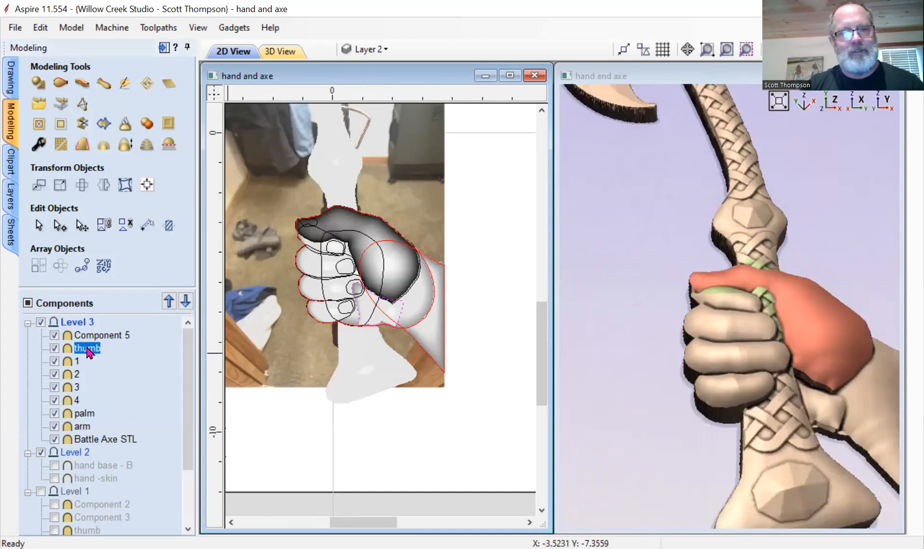
pyautogui.doubleClick(87, 348)
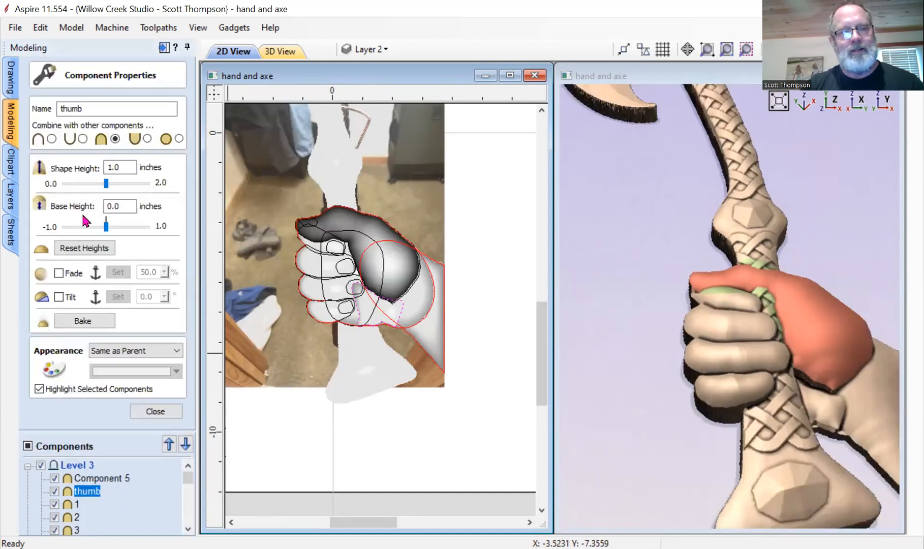
pyautogui.click(59, 298)
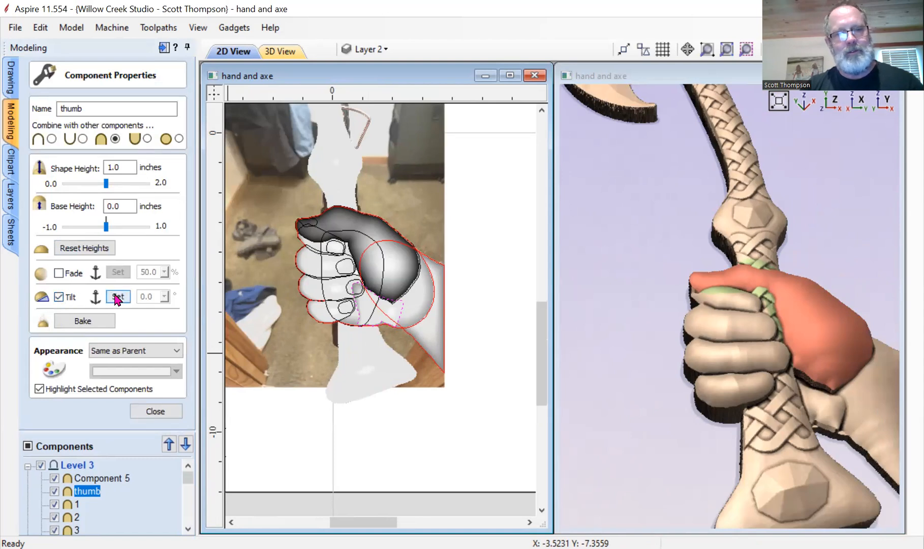
# Try a 10.2° tilt on the thumb, directed from its outer edge near the wrist to the thumb tip
pyautogui.click(118, 298)
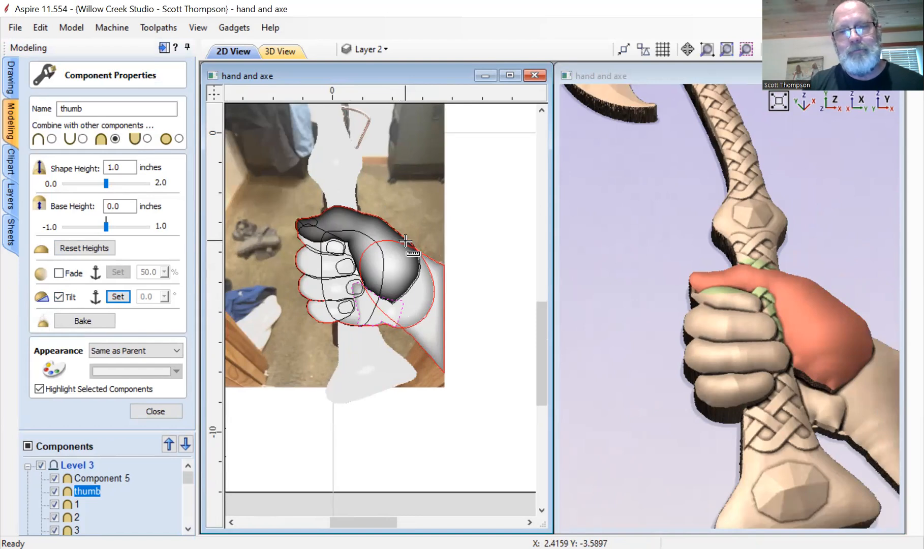
pyautogui.click(304, 231)
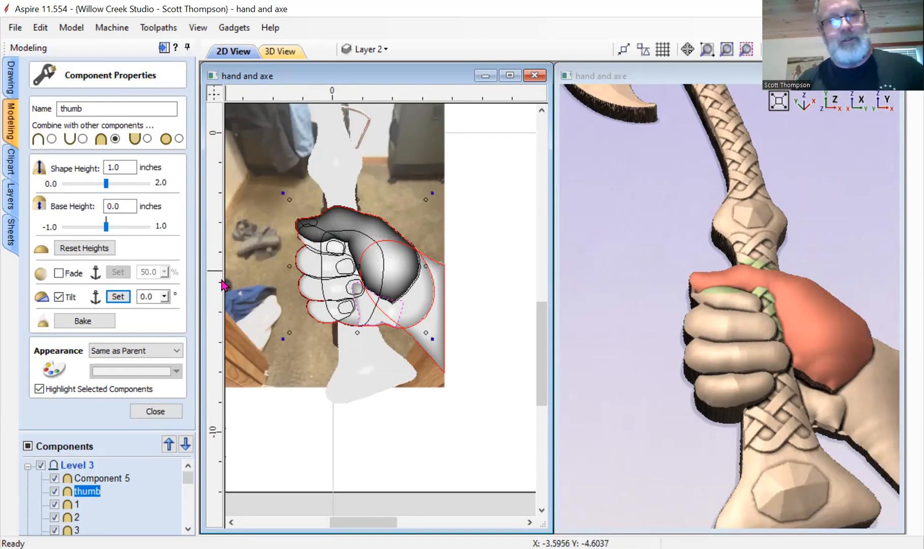
pyautogui.click(164, 298)
pyautogui.moveTo(175, 314); pyautogui.dragTo(210, 318)
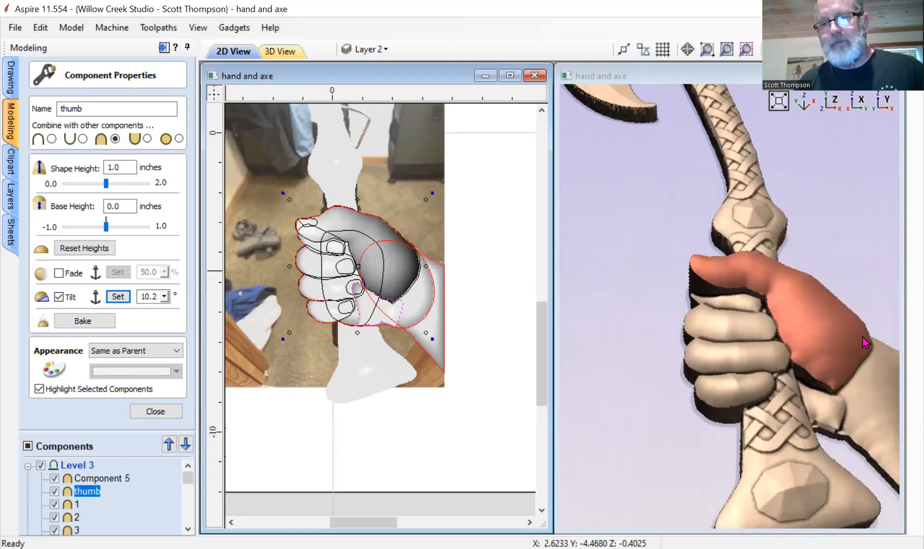
pyautogui.moveTo(767, 311); pyautogui.dragTo(760, 330)
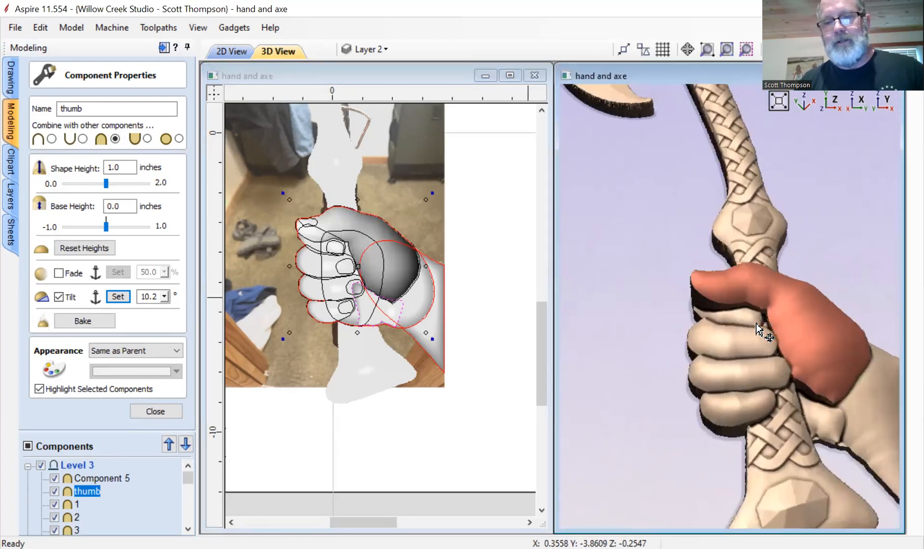
# Reset the thumb's tilt angle to 0° and redefine the tilt direction from the thumb's fleshy base to its upper knuckle edge
pyautogui.click(162, 298)
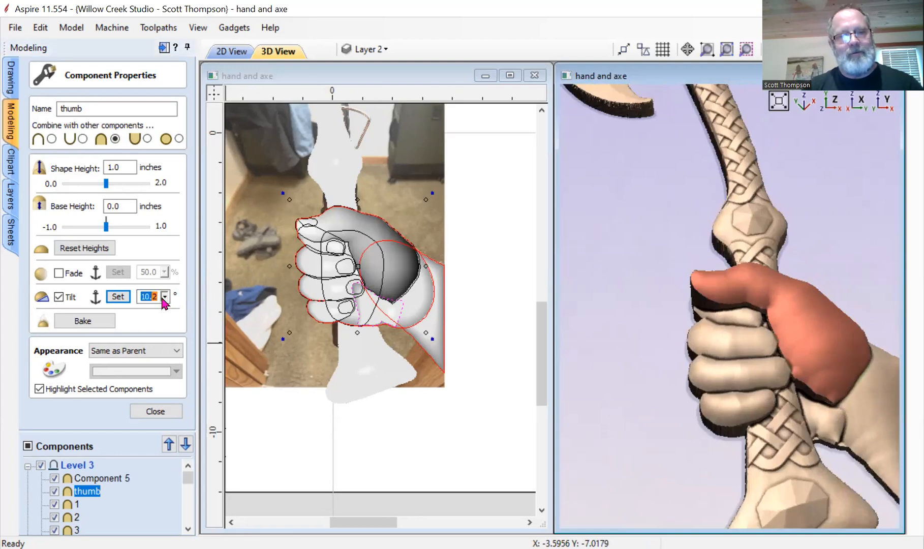
pyautogui.moveTo(162, 299); pyautogui.dragTo(84, 314)
pyautogui.click(119, 300)
pyautogui.click(376, 275)
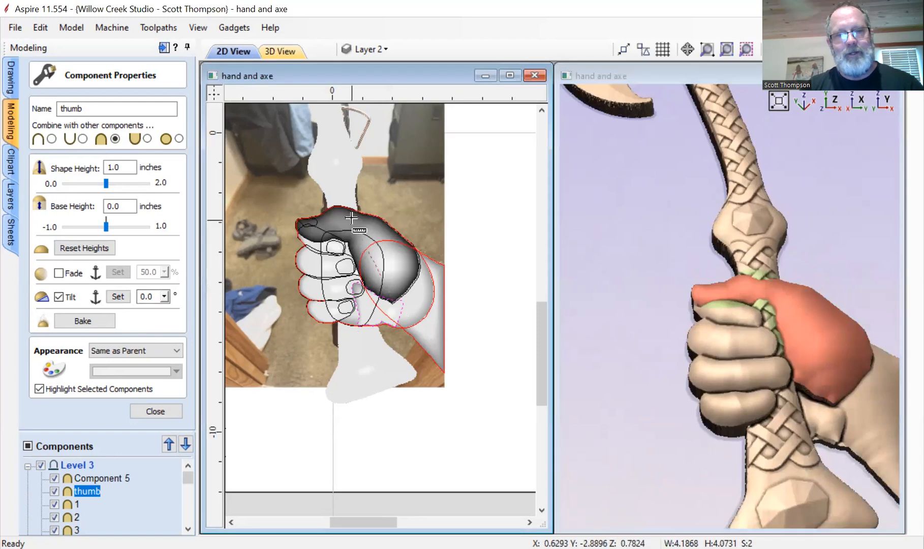
pyautogui.click(345, 207)
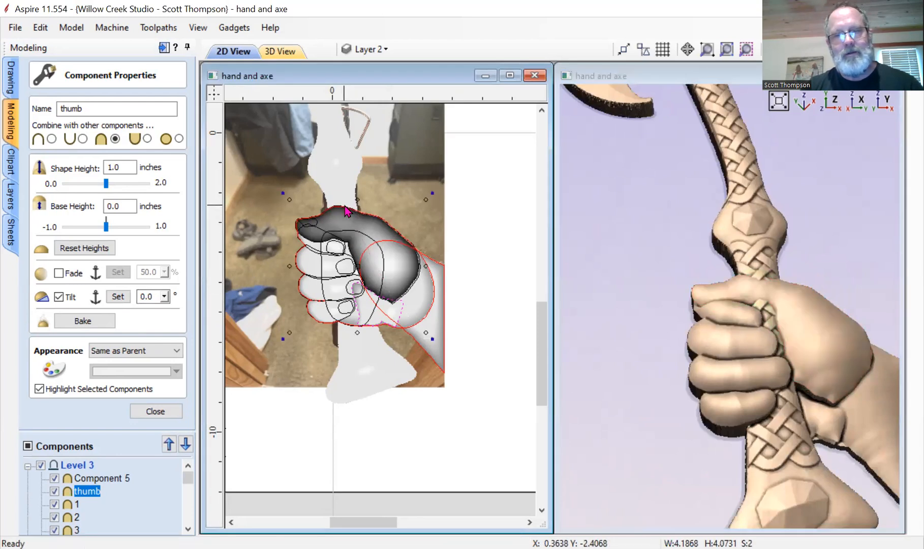
# Try a 20° tilt on the thumb and reset its tilt angle to 0°
pyautogui.click(164, 297)
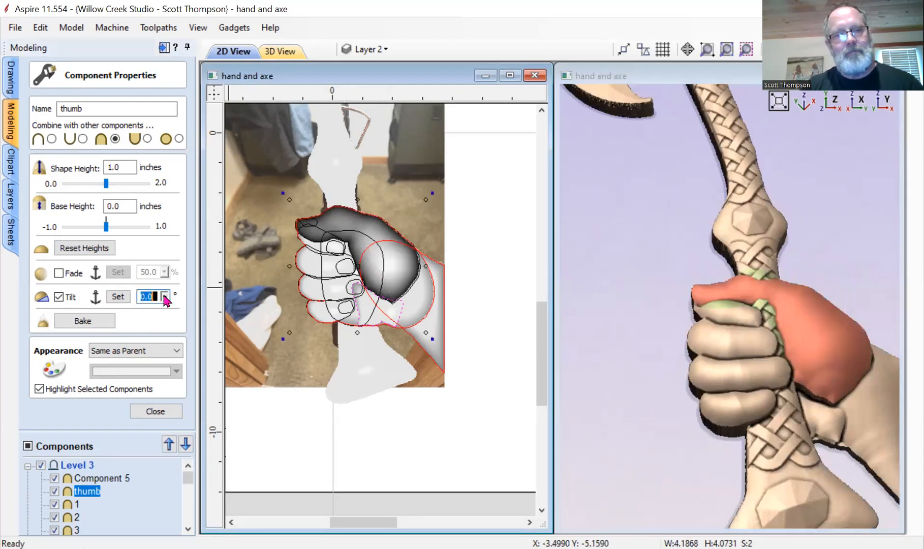
pyautogui.moveTo(173, 315); pyautogui.dragTo(257, 315)
pyautogui.moveTo(741, 359); pyautogui.dragTo(793, 355)
pyautogui.click(164, 297)
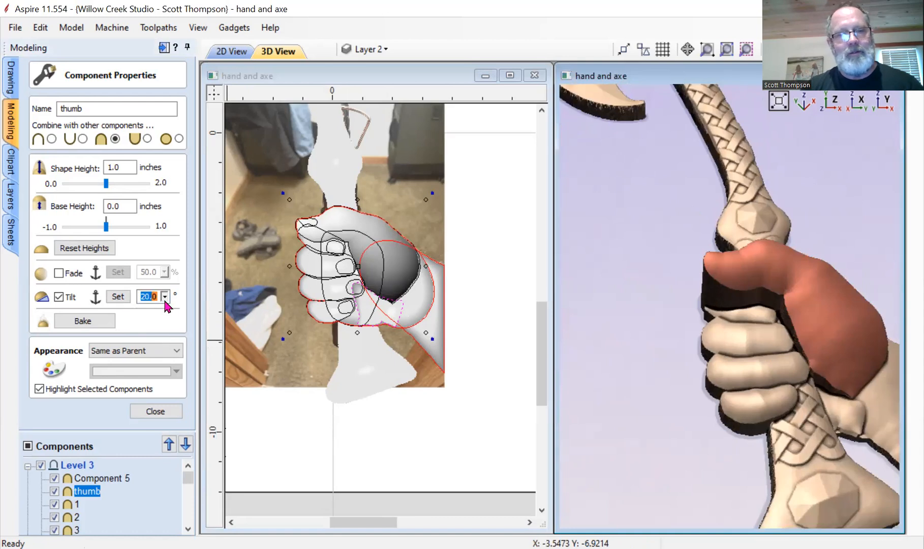
pyautogui.moveTo(173, 313); pyautogui.dragTo(91, 317)
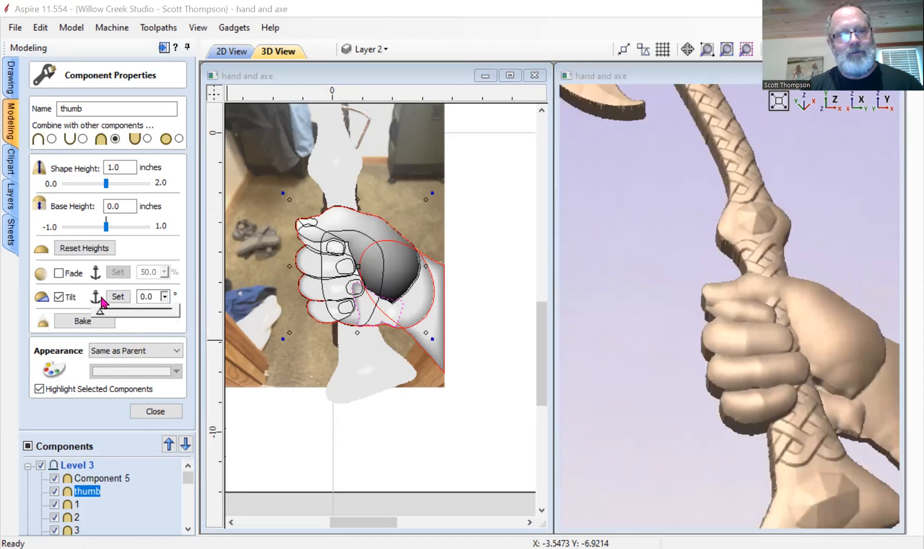
# Redefine the thumb's tilt direction from its fleshy base to the thumb tip and set the tilt to 11.2°
pyautogui.click(117, 298)
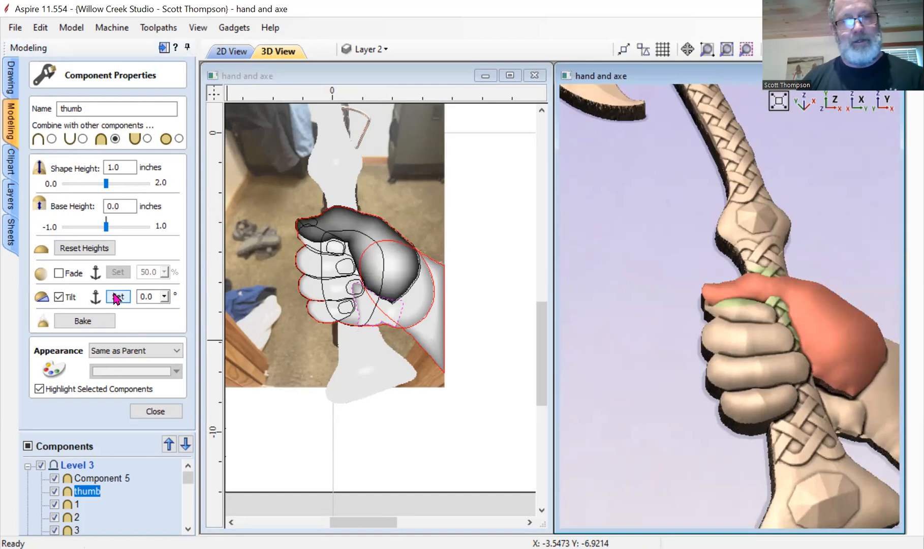
pyautogui.click(403, 241)
pyautogui.click(298, 228)
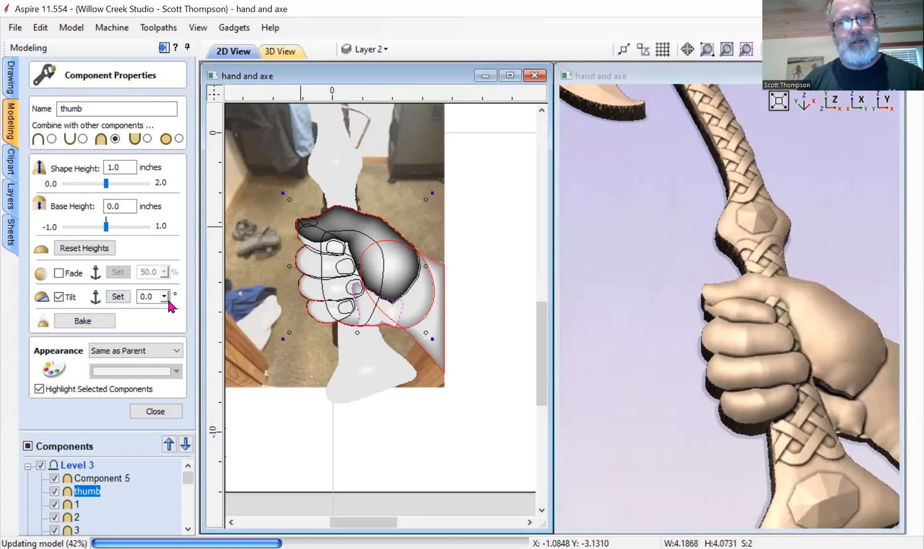
pyautogui.click(164, 296)
pyautogui.moveTo(175, 313); pyautogui.dragTo(212, 317)
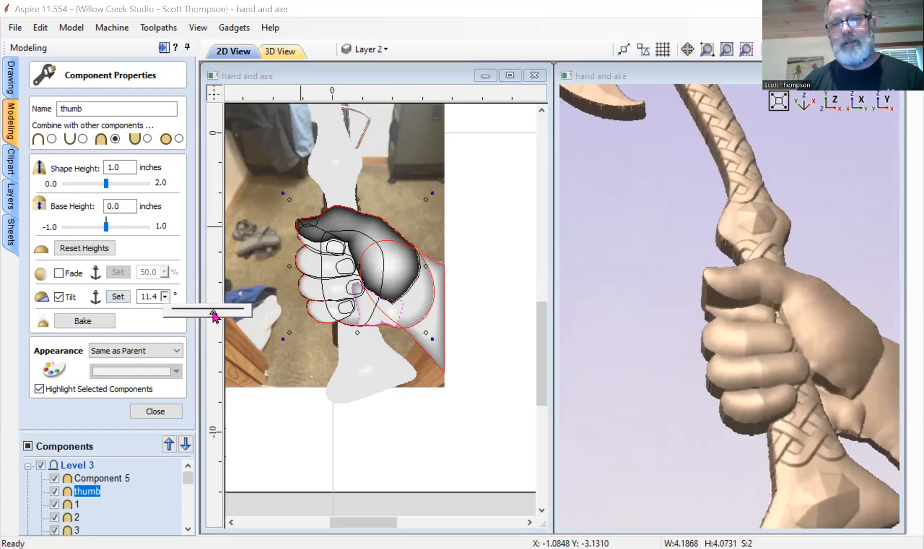
pyautogui.click(146, 318)
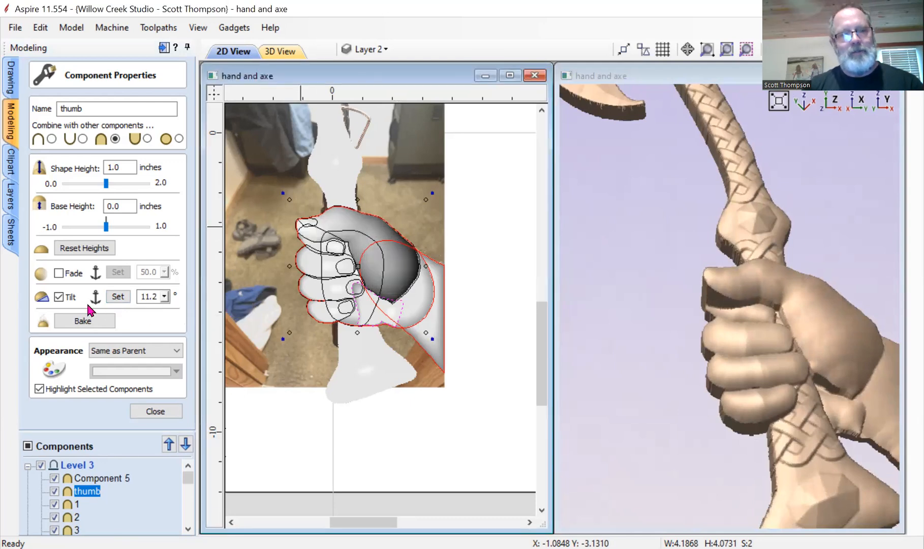
# Fade the thumb from its upper knuckle to the tip, adjust the fade amount and close its component properties
pyautogui.click(59, 273)
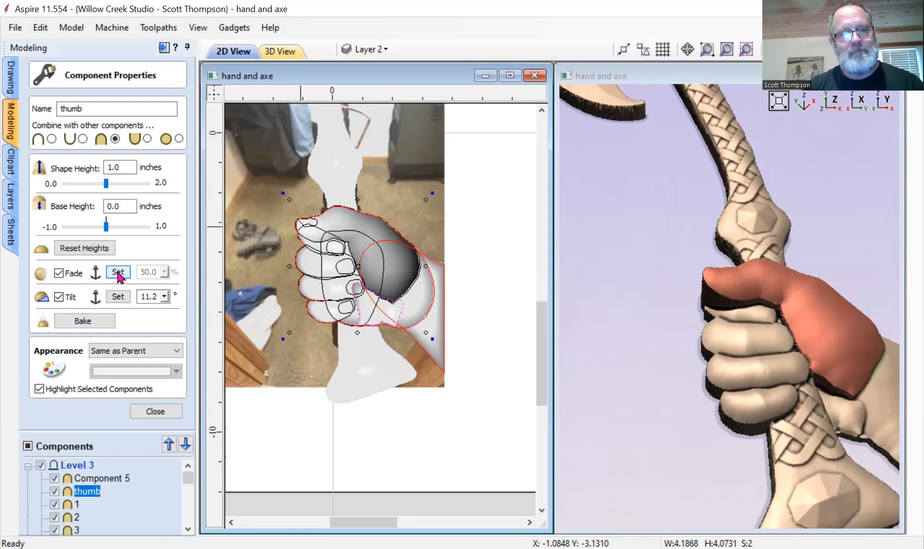
pyautogui.click(118, 274)
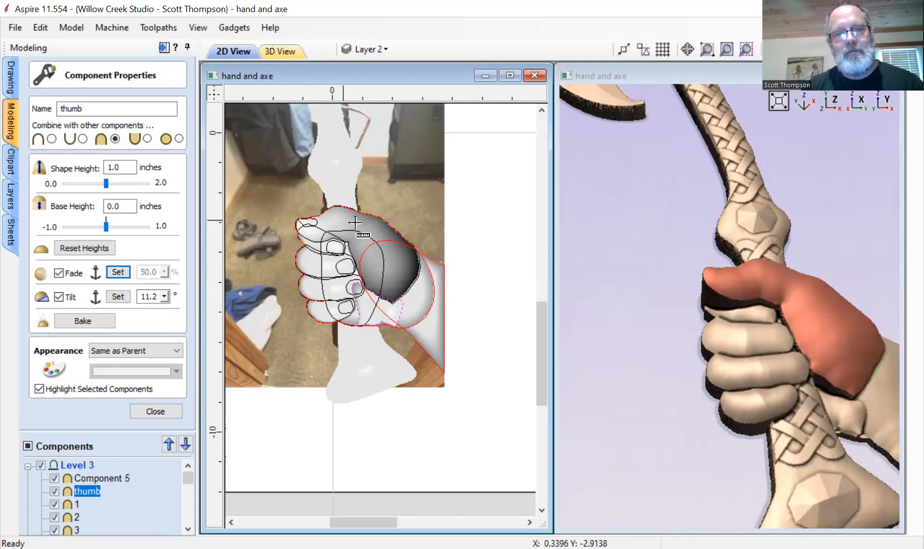
pyautogui.click(304, 227)
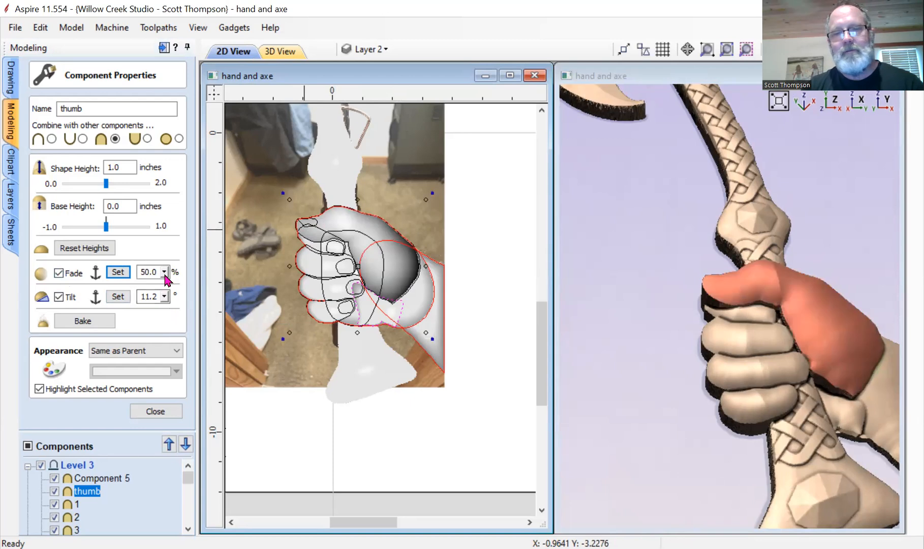
pyautogui.moveTo(732, 402); pyautogui.dragTo(490, 367)
pyautogui.click(164, 272)
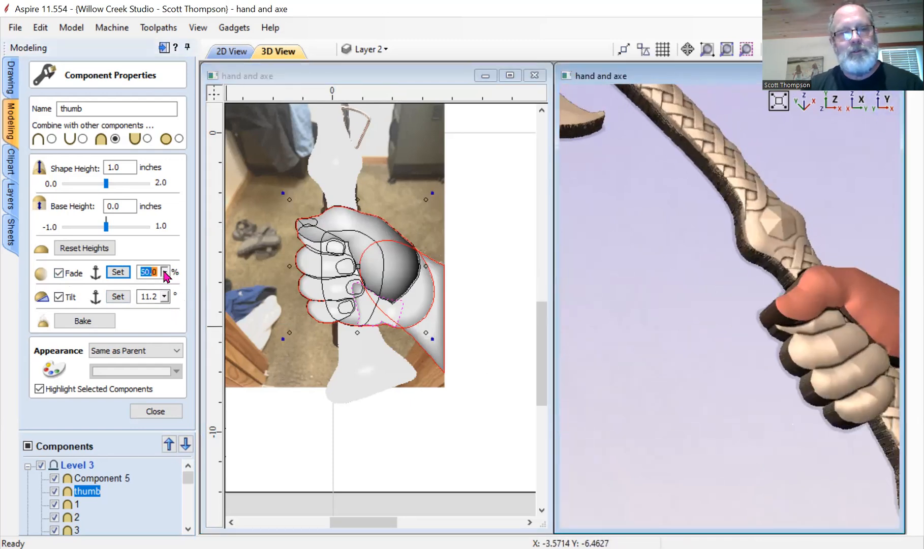
pyautogui.moveTo(176, 291)
pyautogui.mouseDown()
pyautogui.moveTo(187, 292)
pyautogui.moveTo(179, 293)
pyautogui.mouseUp()
pyautogui.click(156, 411)
# Deselect the thumb and hide the Battle Axe STL component so only the hand parts are shown
pyautogui.scroll(-5, 725, 386)
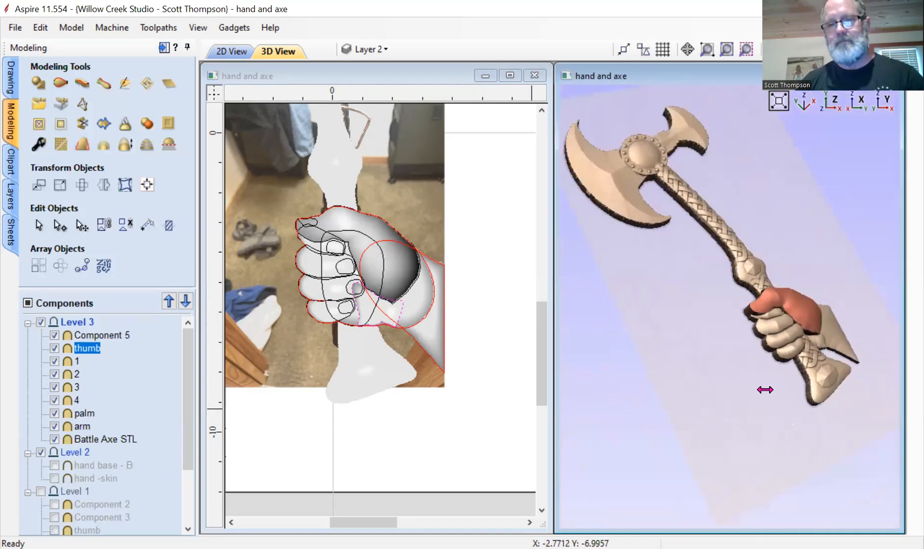
pyautogui.moveTo(765, 388); pyautogui.dragTo(683, 399)
pyautogui.click(131, 377)
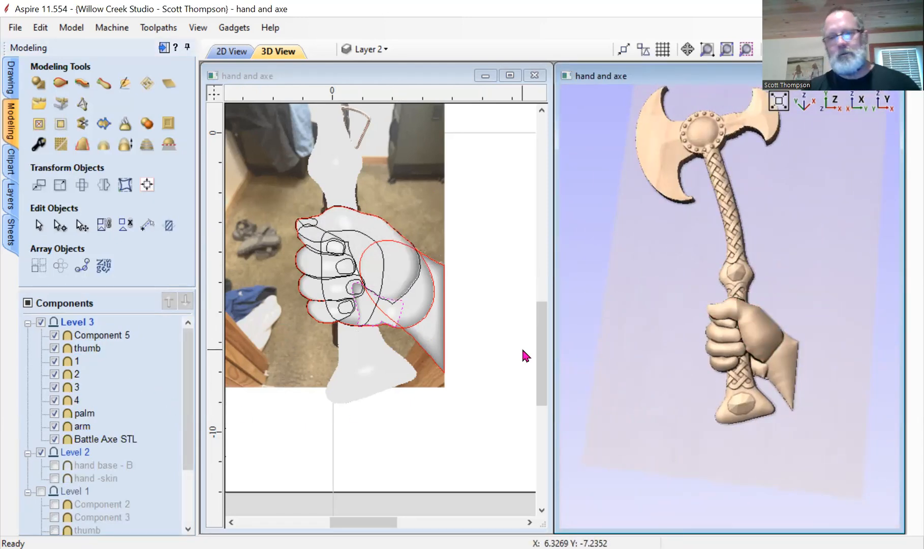
pyautogui.click(53, 440)
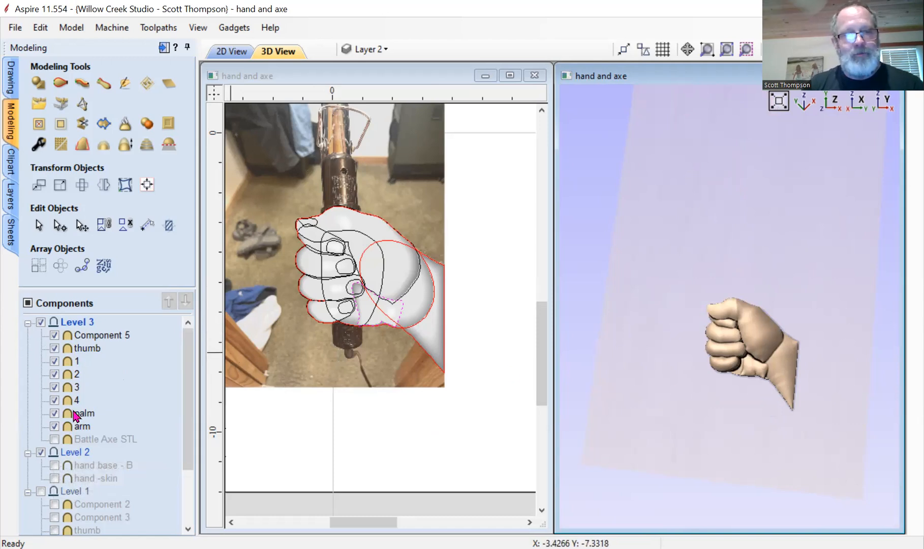
# Insert a new level above Level 3 and create a component on it from the visible model
pyautogui.click(77, 322)
pyautogui.rightClick(78, 326)
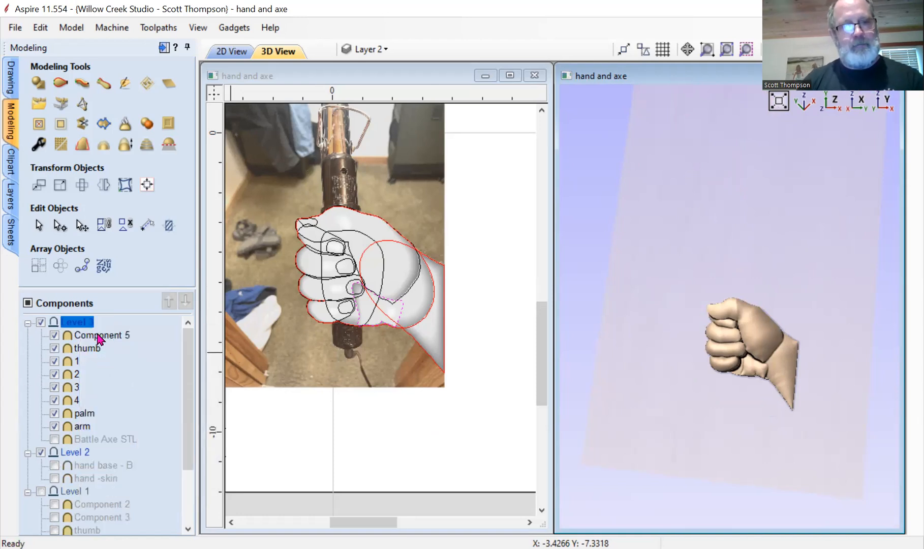
pyautogui.rightClick(95, 324)
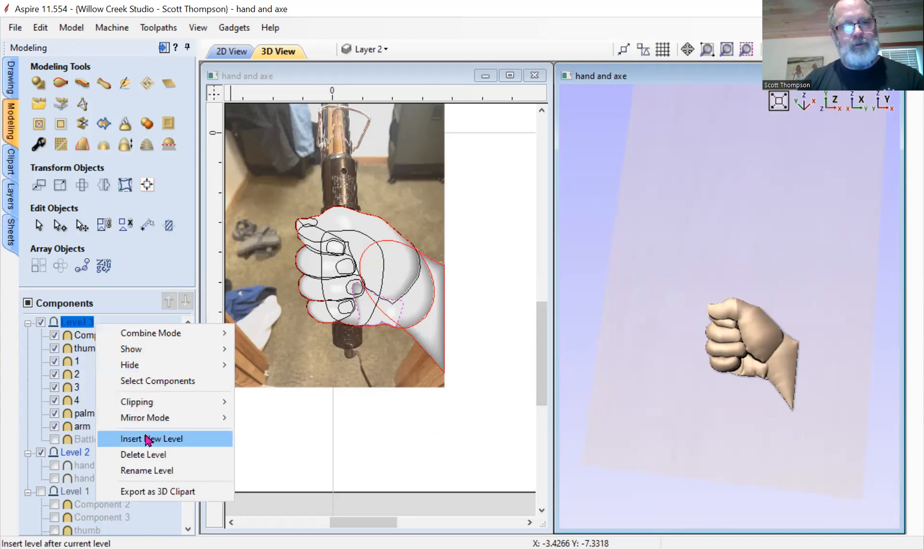
pyautogui.click(147, 440)
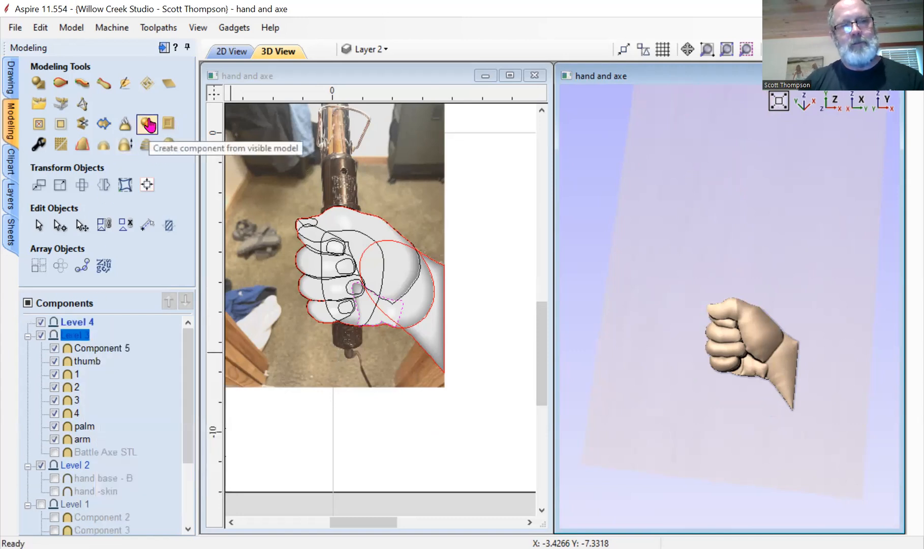
pyautogui.click(147, 123)
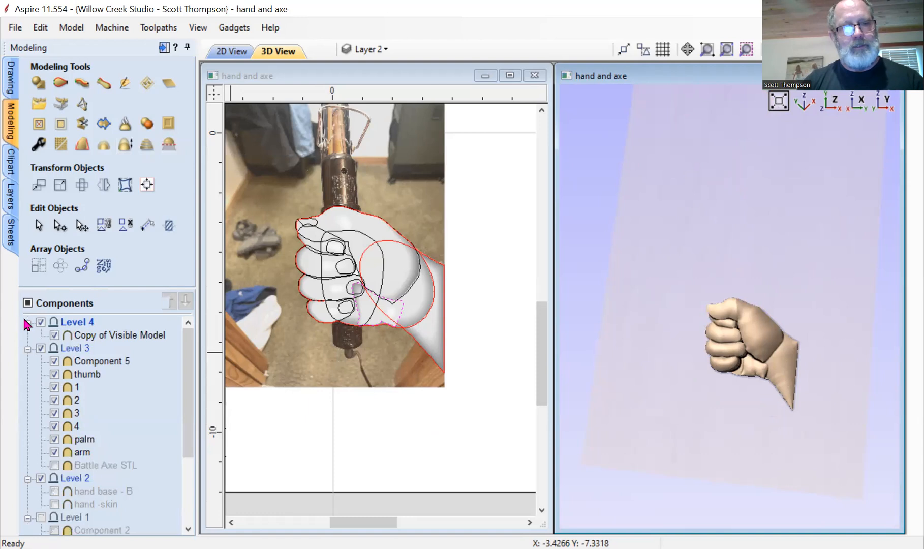
# Hide Level 3 and rename the new visible-model component as hand
pyautogui.click(40, 348)
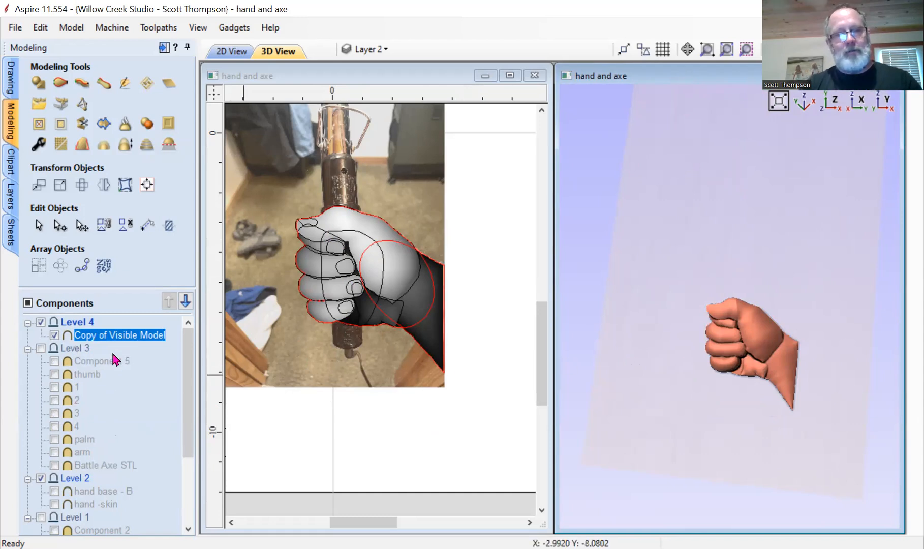
pyautogui.rightClick(122, 340)
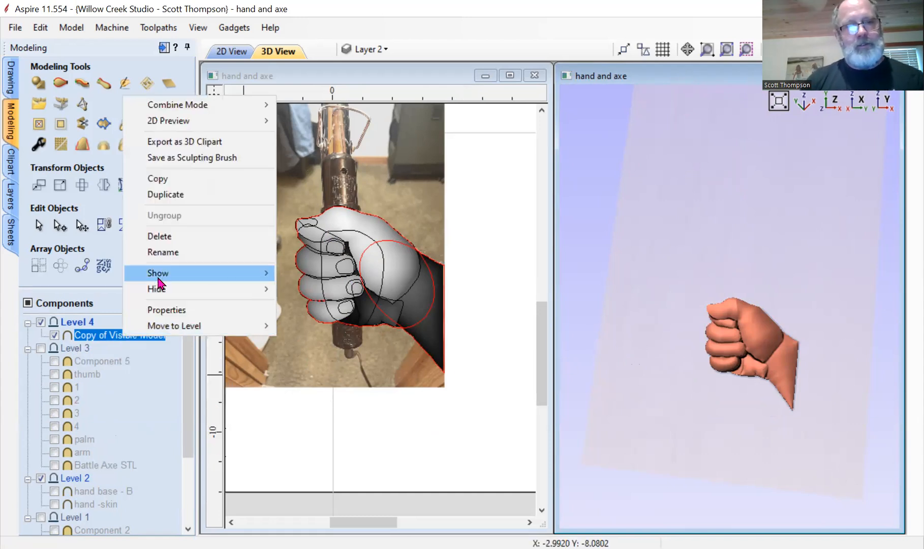
pyautogui.click(162, 252)
pyautogui.write('hand')
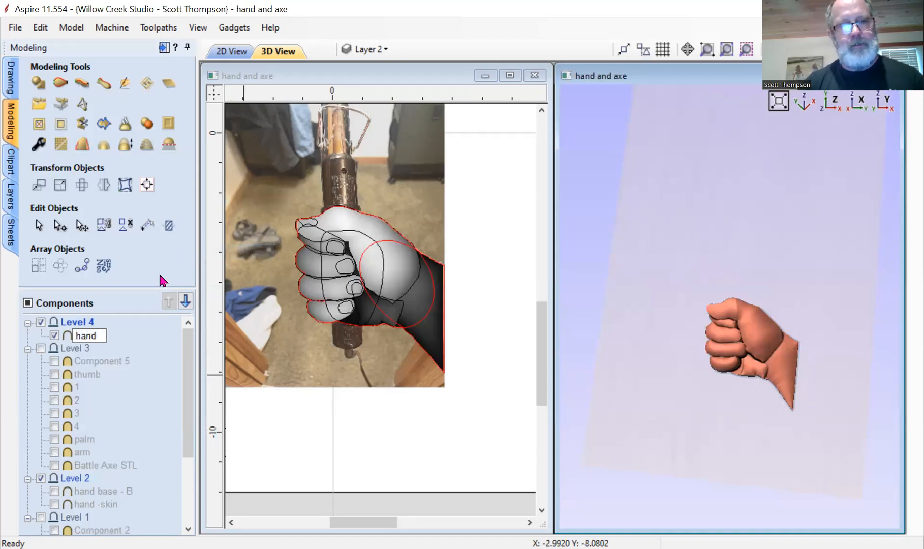
pyautogui.press('Return')
pyautogui.click(86, 335)
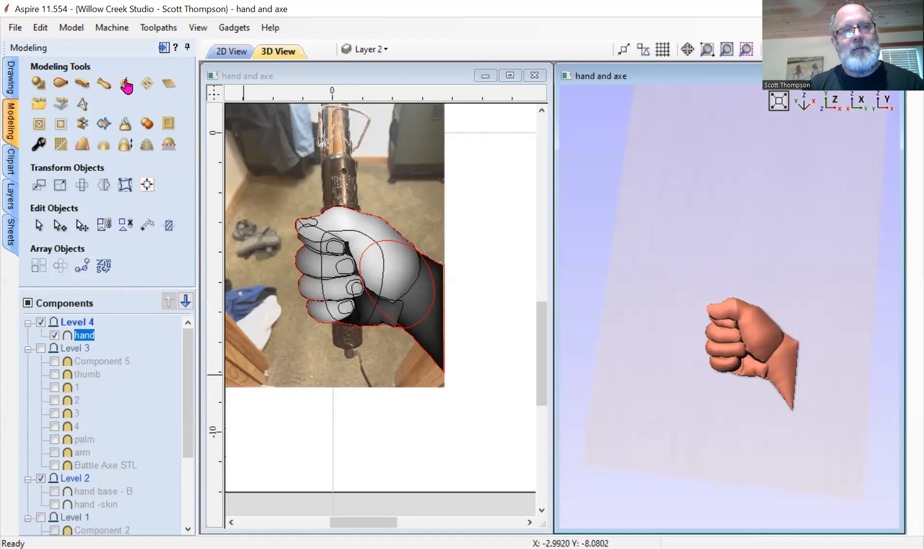
pyautogui.click(126, 82)
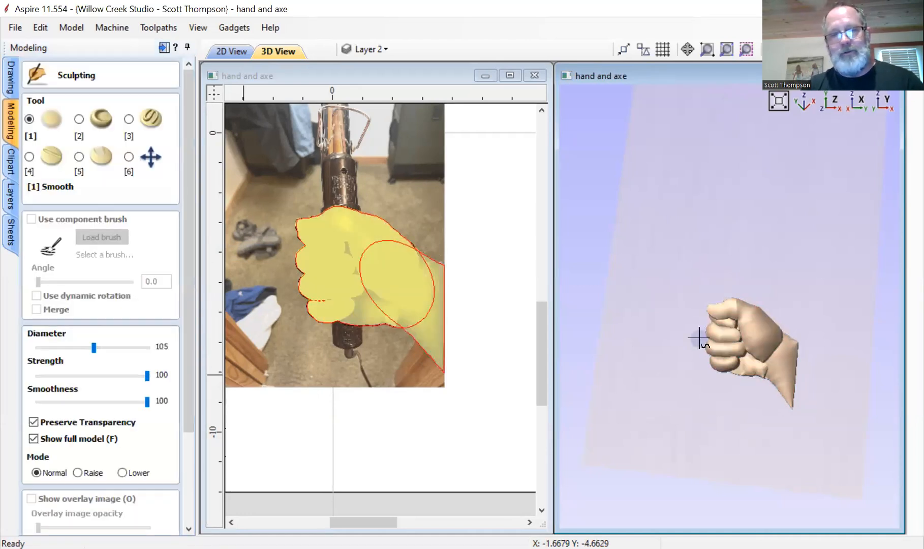
pyautogui.moveTo(189, 382); pyautogui.dragTo(171, 511)
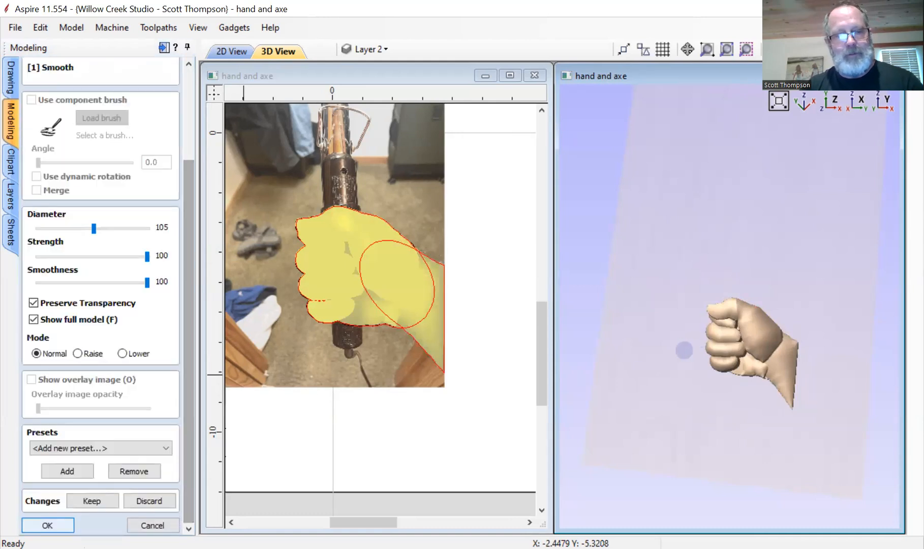
pyautogui.click(47, 525)
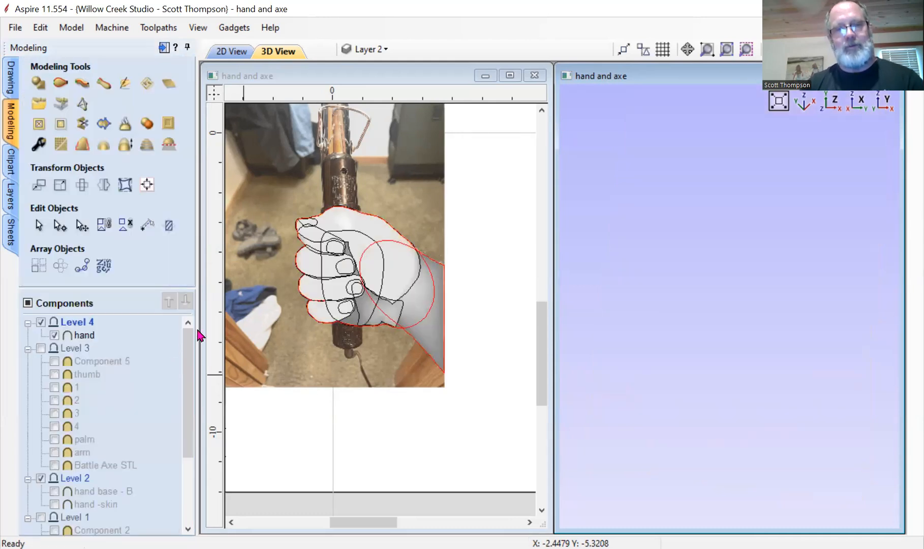
# Copy the reference photo of the hand in the 2D view
pyautogui.scroll(-4, 345, 348)
pyautogui.click(378, 285)
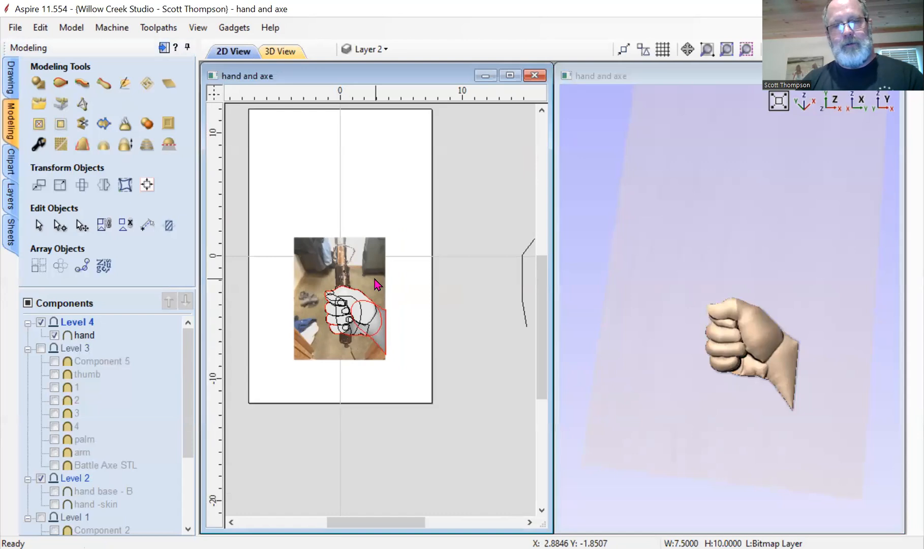
pyautogui.click(369, 277)
pyautogui.rightClick(369, 275)
pyautogui.click(411, 254)
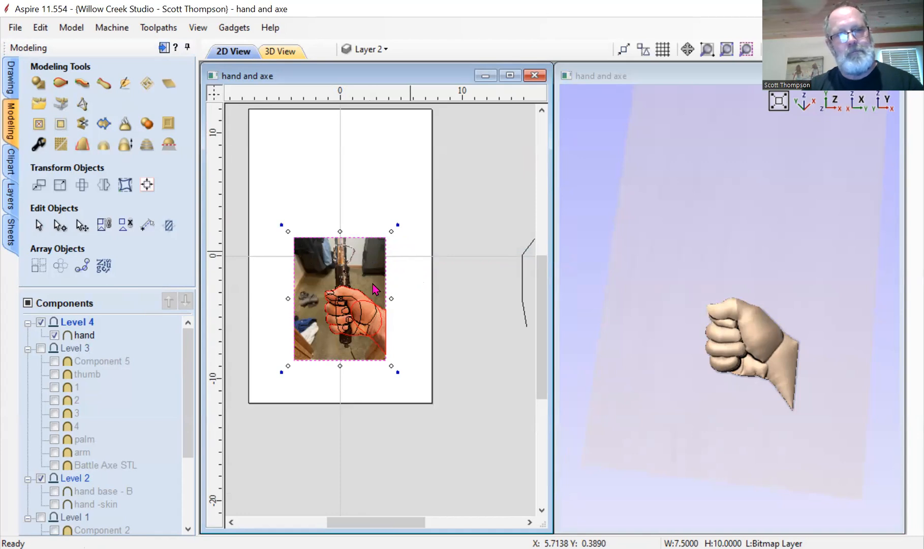
pyautogui.press('Delete')
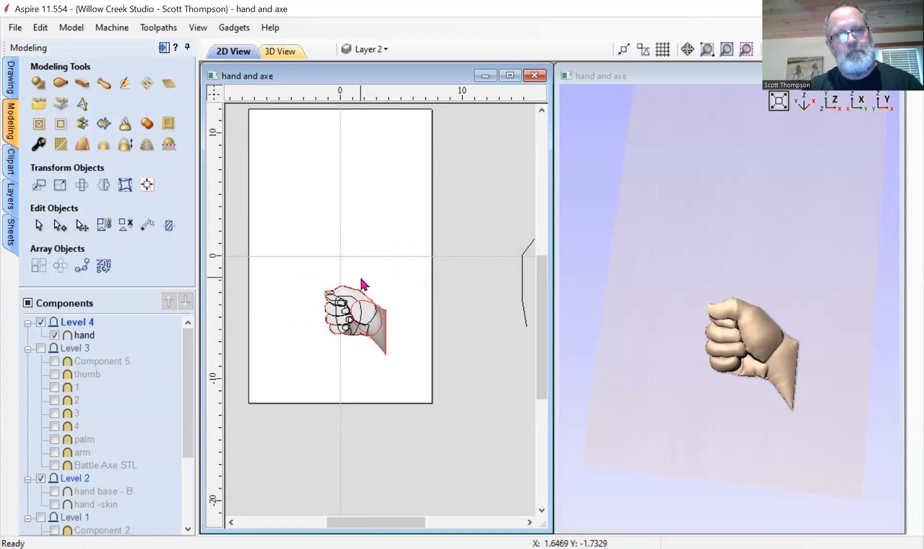
pyautogui.click(42, 28)
pyautogui.click(55, 42)
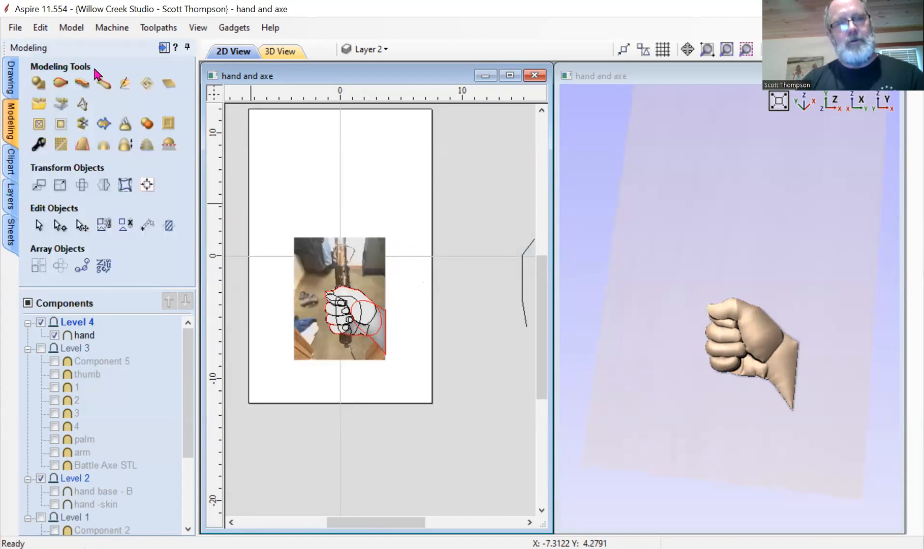
# Paste the copied reference photo and place it beside the original, clear of the hand component
pyautogui.rightClick(362, 276)
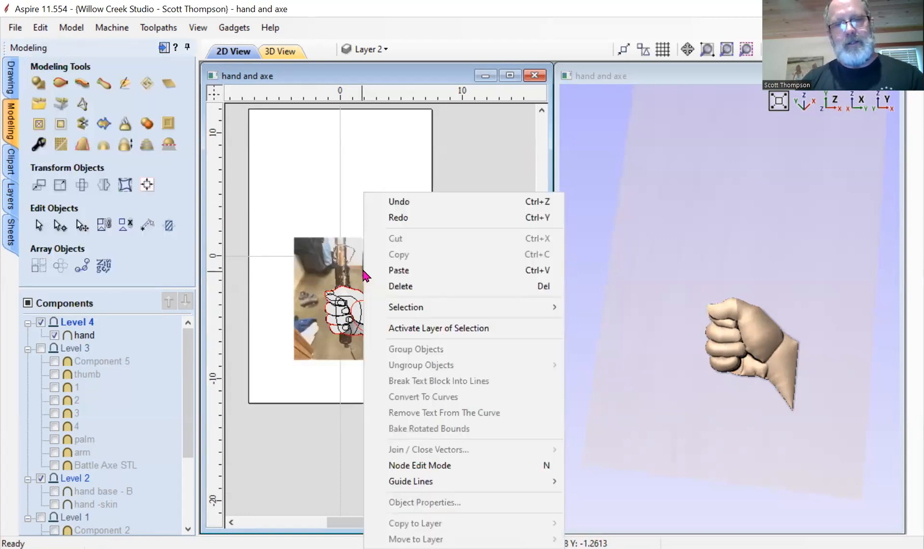
pyautogui.click(390, 279)
pyautogui.moveTo(371, 279); pyautogui.dragTo(467, 256)
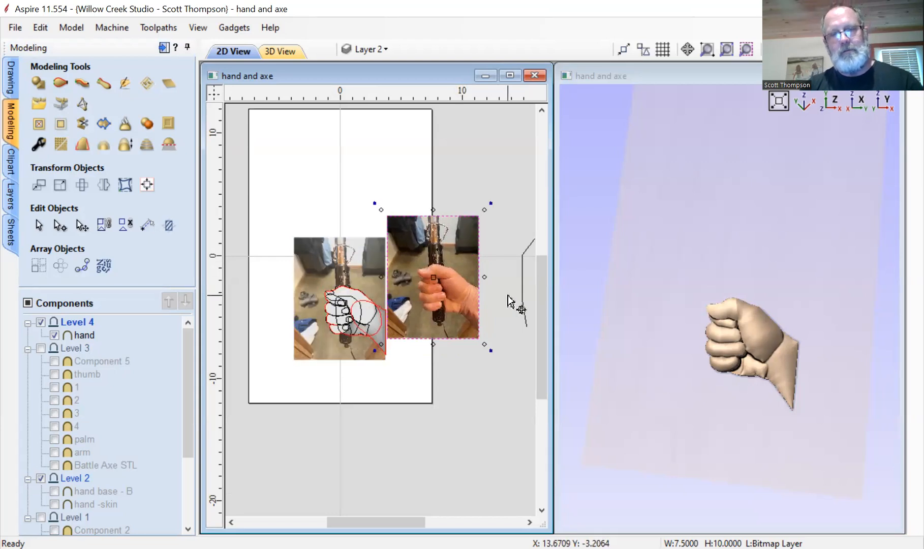
pyautogui.scroll(2, 513, 301)
pyautogui.scroll(2, 488, 274)
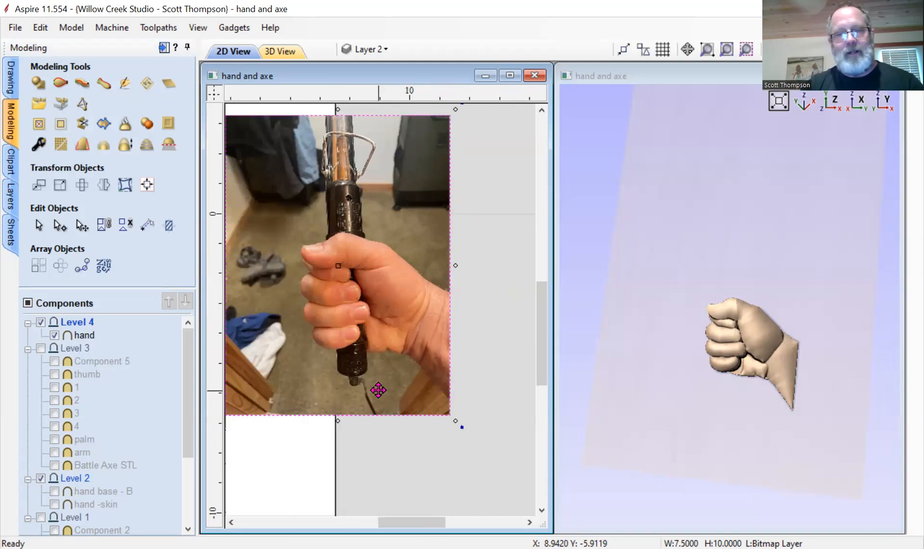
# Sculpt the hand component with the Smooth brush at diameter 85, blending the creases between thumb, palm, wrist and fingers
pyautogui.click(747, 396)
pyautogui.moveTo(751, 381); pyautogui.dragTo(654, 364)
pyautogui.scroll(5, 654, 364)
pyautogui.moveTo(774, 349); pyautogui.dragTo(770, 401)
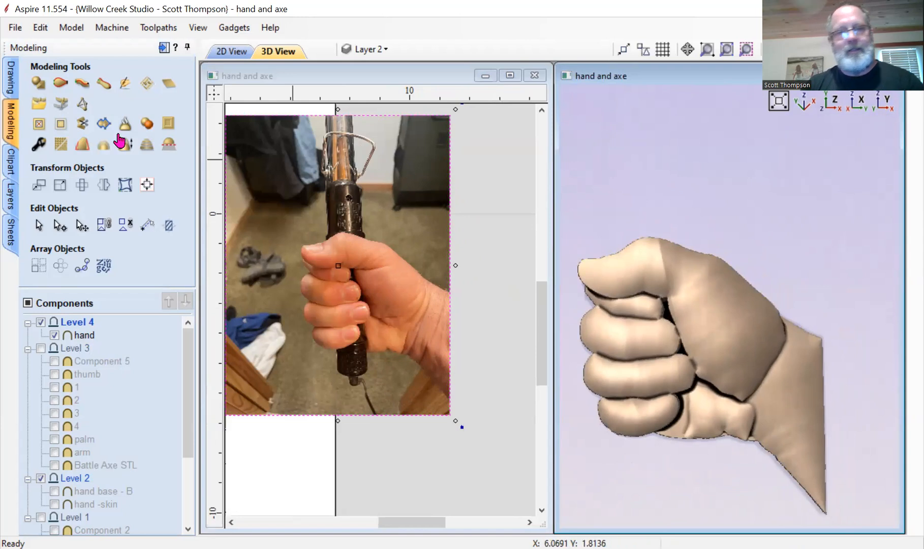
pyautogui.click(83, 336)
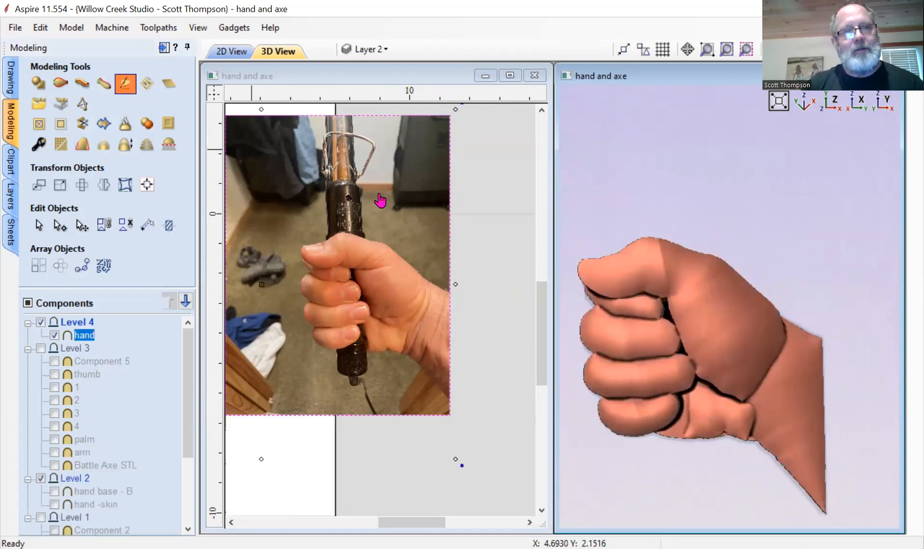
pyautogui.doubleClick(781, 332)
pyautogui.moveTo(780, 328)
pyautogui.mouseDown()
pyautogui.moveTo(798, 392)
pyautogui.moveTo(790, 467)
pyautogui.moveTo(748, 431)
pyautogui.moveTo(697, 440)
pyautogui.moveTo(753, 428)
pyautogui.moveTo(710, 372)
pyautogui.moveTo(708, 334)
pyautogui.mouseUp()
pyautogui.keyDown('ctrl'); pyautogui.scroll(-4, 730, 386); pyautogui.keyUp('ctrl')
pyautogui.moveTo(682, 299)
pyautogui.mouseDown()
pyautogui.moveTo(664, 281)
pyautogui.moveTo(662, 249)
pyautogui.moveTo(671, 256)
pyautogui.moveTo(658, 254)
pyautogui.moveTo(644, 272)
pyautogui.moveTo(717, 269)
pyautogui.moveTo(669, 259)
pyautogui.moveTo(602, 264)
pyautogui.moveTo(585, 280)
pyautogui.moveTo(612, 439)
pyautogui.moveTo(592, 318)
pyautogui.moveTo(623, 282)
pyautogui.moveTo(658, 281)
pyautogui.mouseUp()
pyautogui.moveTo(721, 290)
pyautogui.mouseDown()
pyautogui.moveTo(815, 345)
pyautogui.moveTo(805, 468)
pyautogui.moveTo(721, 433)
pyautogui.moveTo(672, 446)
pyautogui.moveTo(681, 429)
pyautogui.mouseUp()
pyautogui.moveTo(727, 321)
pyautogui.mouseDown()
pyautogui.moveTo(709, 311)
pyautogui.moveTo(709, 263)
pyautogui.mouseUp()
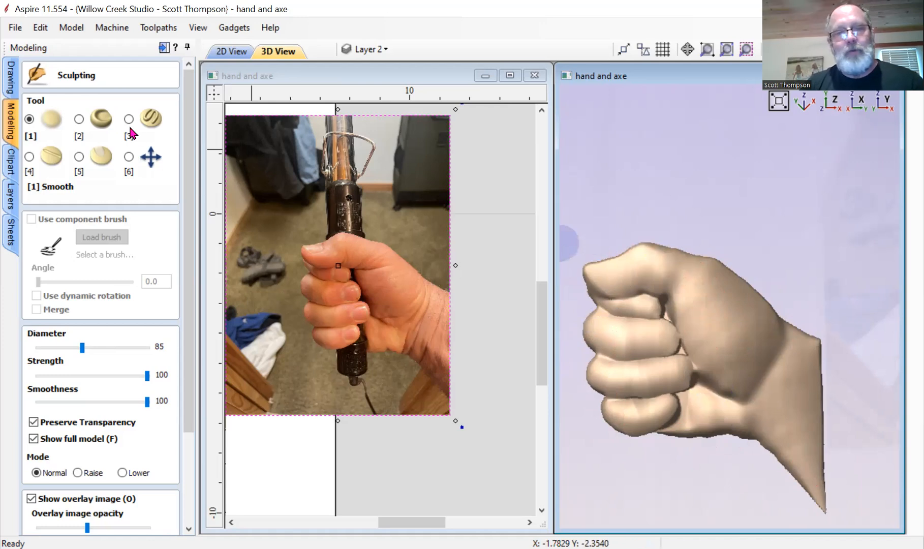
# Carve skin creases into the thumb base, palm and wrist with the Remove brush at diameter 9, strength 47 and smoothness 1, and accept the sculpt
pyautogui.click(29, 157)
pyautogui.press('Left')
pyautogui.press('Left')
pyautogui.press('Left')
pyautogui.press('Left')
pyautogui.press('Left')
pyautogui.press('Left')
pyautogui.press('Left')
pyautogui.press('Left')
pyautogui.press('Left')
pyautogui.press('Left')
pyautogui.press('Left')
pyautogui.press('Left')
pyautogui.press('Left')
pyautogui.press('Left')
pyautogui.press('Left')
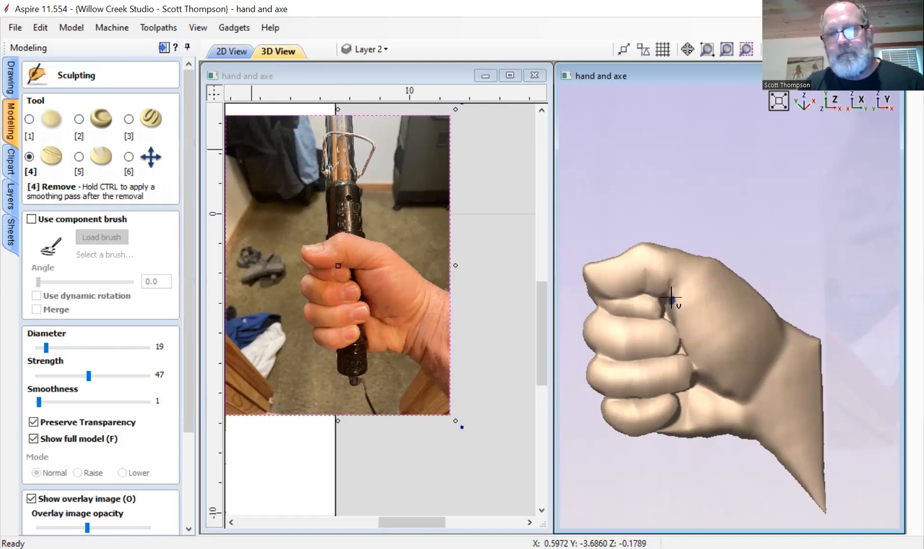
pyautogui.moveTo(680, 297)
pyautogui.mouseDown()
pyautogui.moveTo(712, 299)
pyautogui.moveTo(691, 300)
pyautogui.moveTo(702, 300)
pyautogui.mouseUp()
pyautogui.press('q')
pyautogui.press('w')
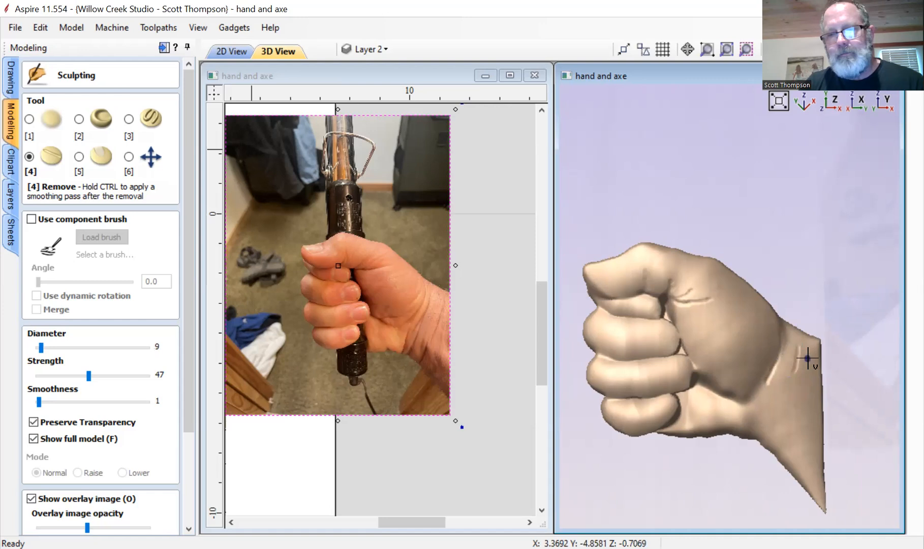
pyautogui.keyDown('shift'); pyautogui.scroll(2, 795, 415); pyautogui.keyUp('shift')
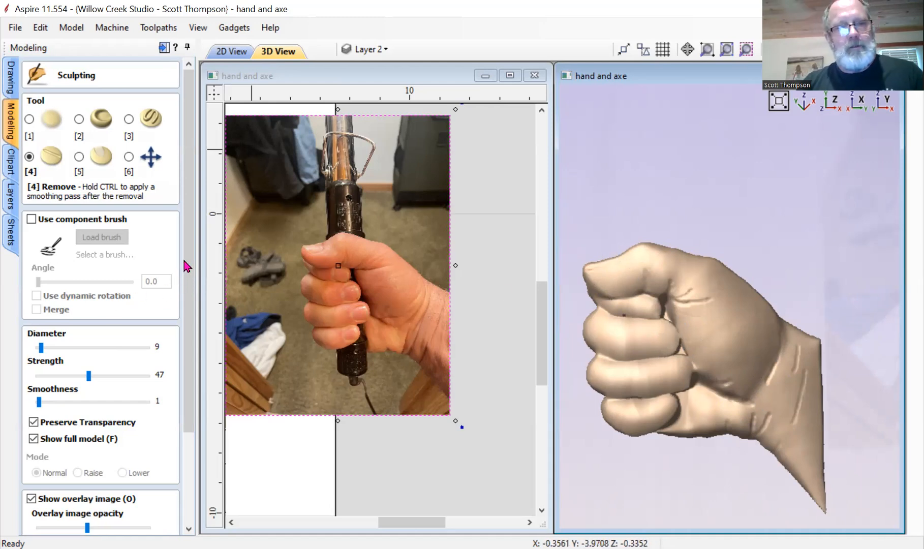
pyautogui.moveTo(186, 265); pyautogui.dragTo(181, 440)
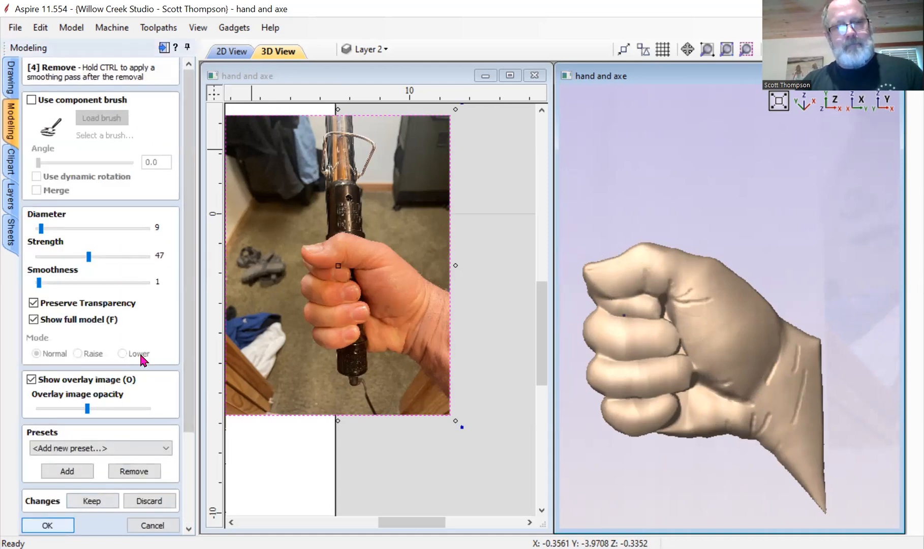
pyautogui.press('Return')
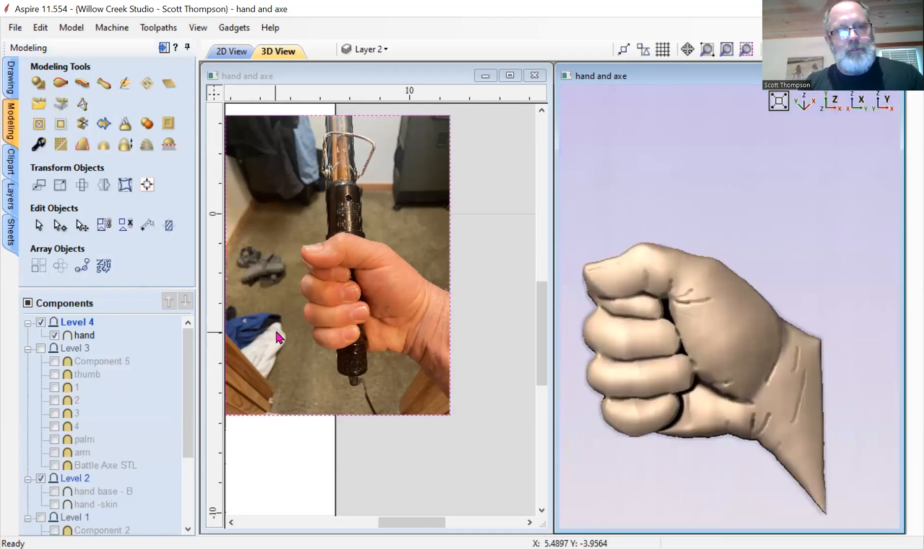
# Create an additive domed shape from the four fingernail vectors with 39.6 angle, 0.03 inch base height and 0.03 inch exact height
pyautogui.scroll(-3, 351, 330)
pyautogui.scroll(1, 305, 346)
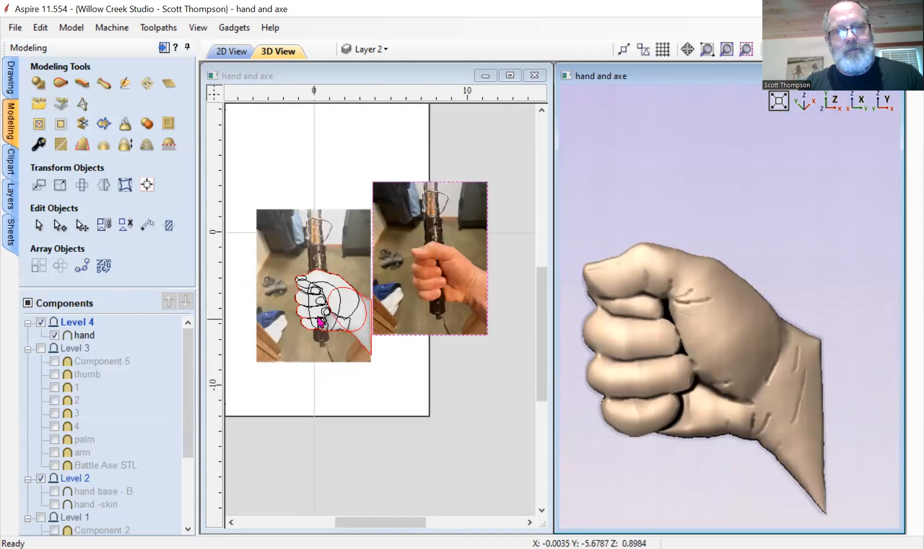
pyautogui.scroll(3, 320, 321)
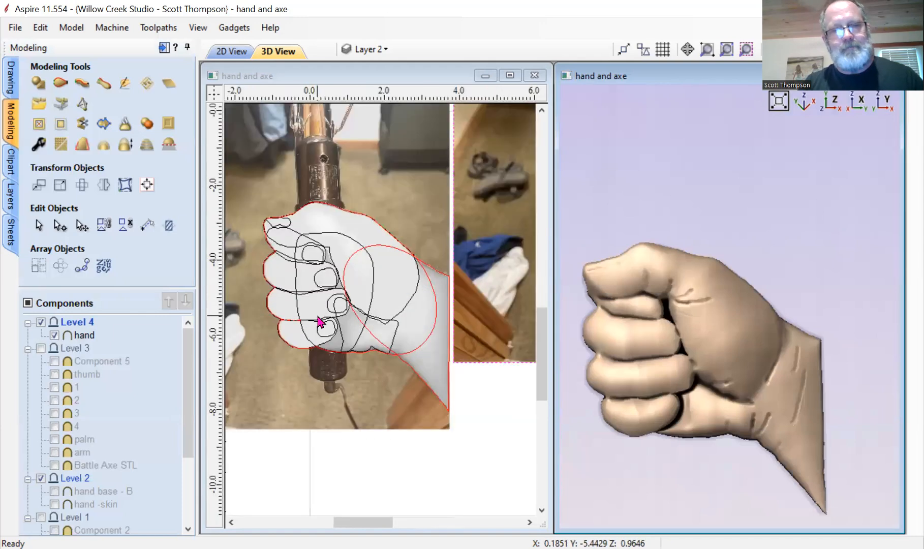
pyautogui.click(303, 254)
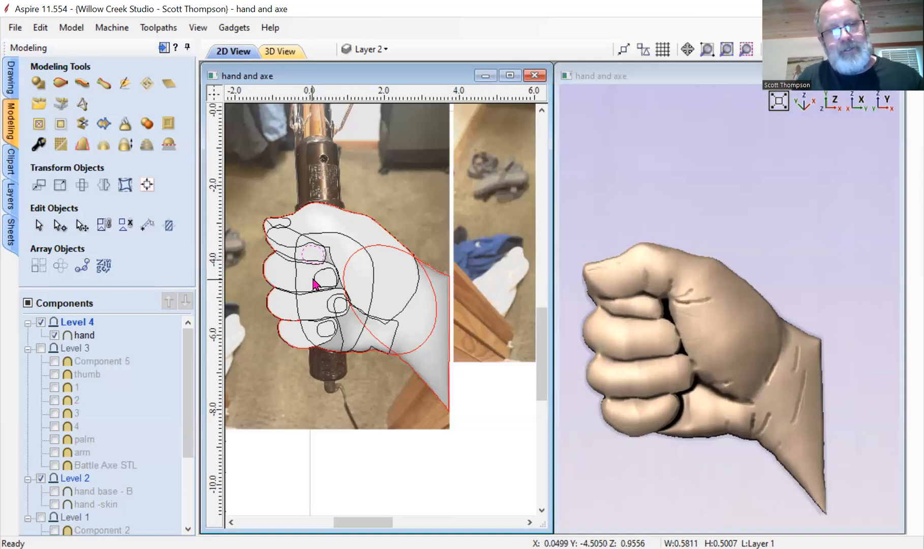
pyautogui.keyDown('shift'); pyautogui.click(316, 282); pyautogui.keyUp('shift')
pyautogui.keyDown('shift'); pyautogui.click(333, 308); pyautogui.keyUp('shift')
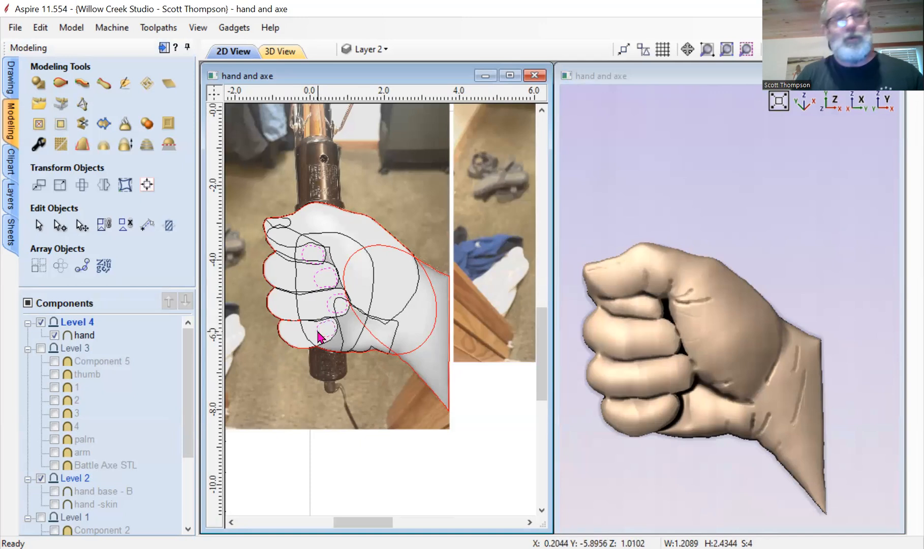
pyautogui.click(38, 83)
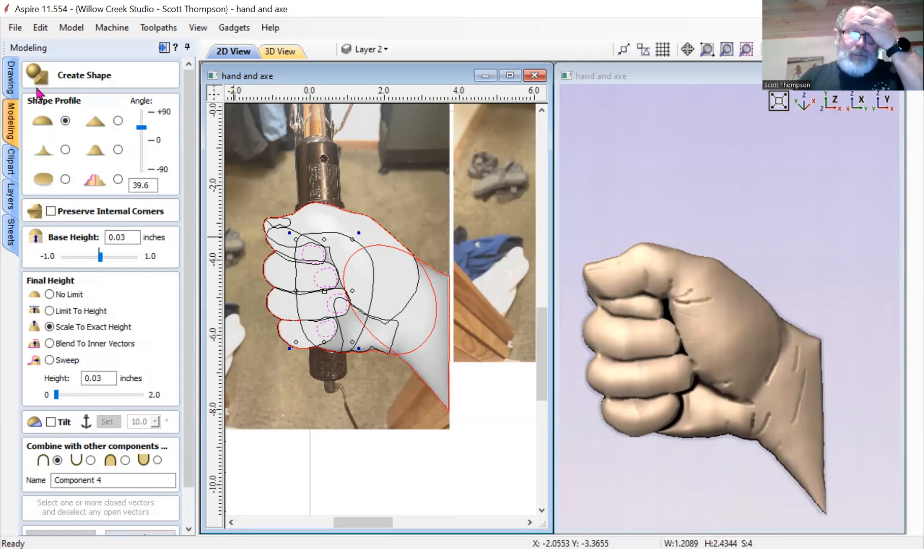
pyautogui.scroll(-2, 99, 449)
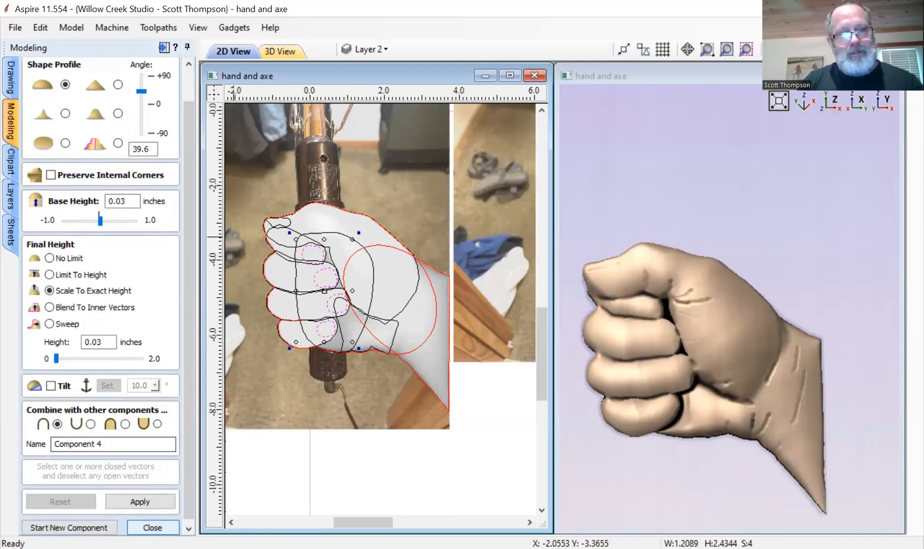
pyautogui.click(140, 501)
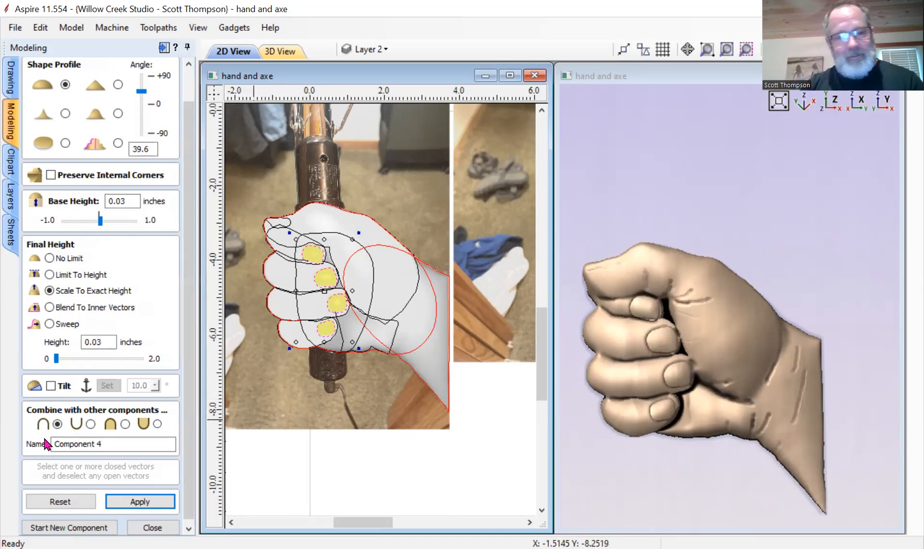
# Create a separate additive domed component named nails from the thumbnail vector, with 0.02 inch base height and 0.02 inch exact height
pyautogui.click(68, 528)
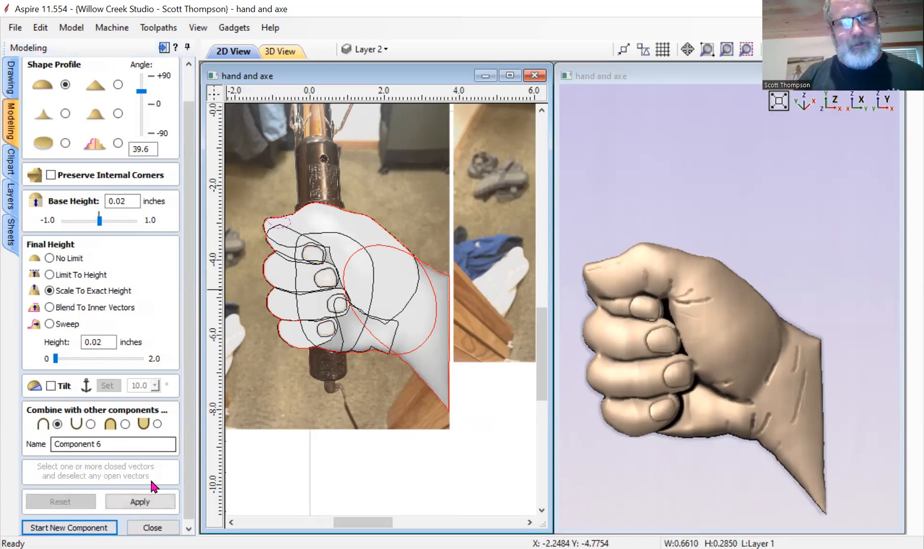
pyautogui.click(140, 502)
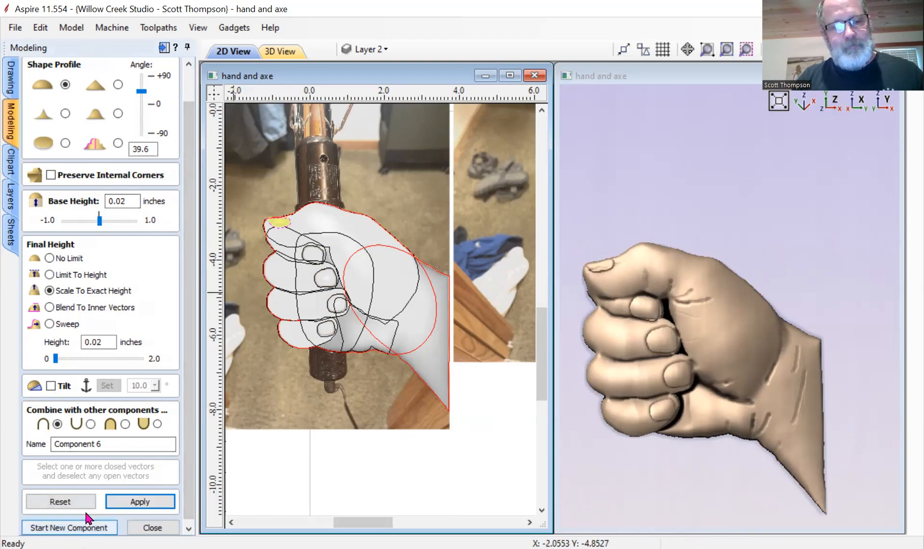
pyautogui.moveTo(103, 444); pyautogui.dragTo(4, 444)
pyautogui.write('nails')
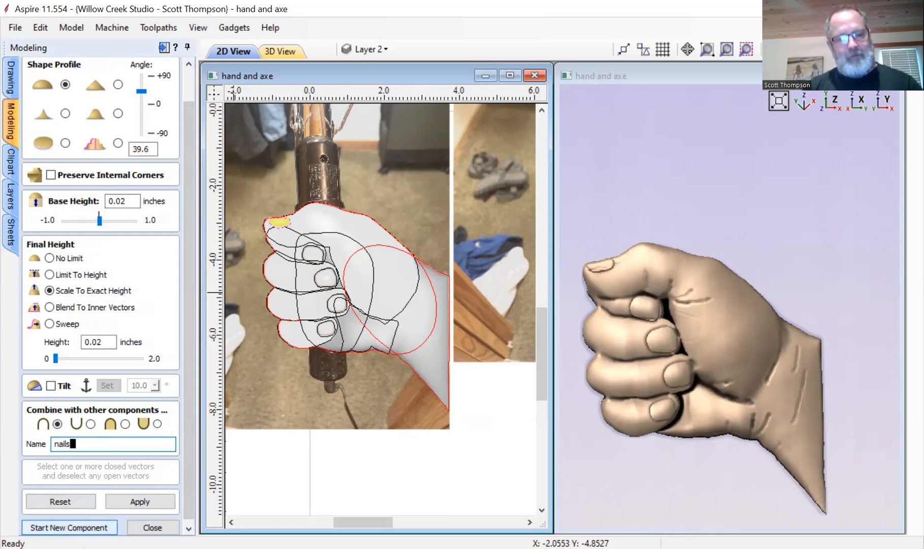
pyautogui.click(69, 527)
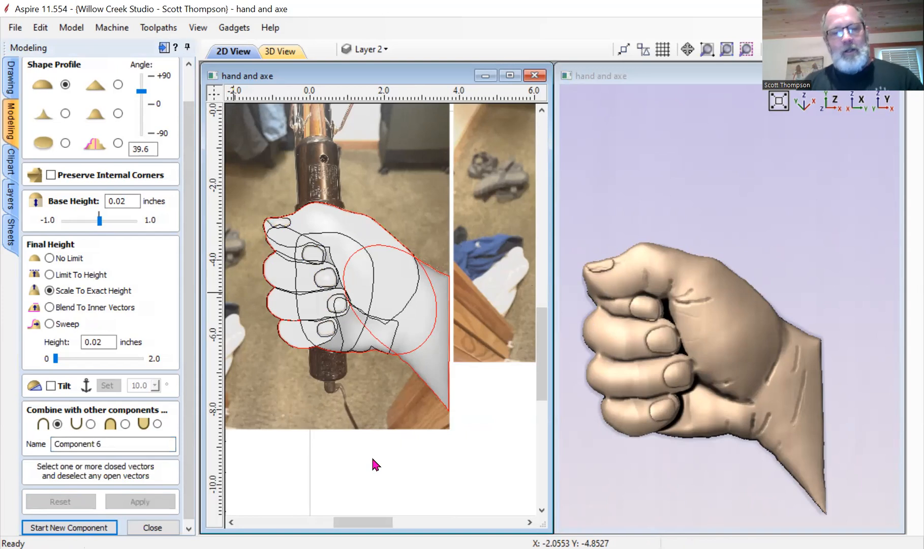
pyautogui.click(155, 527)
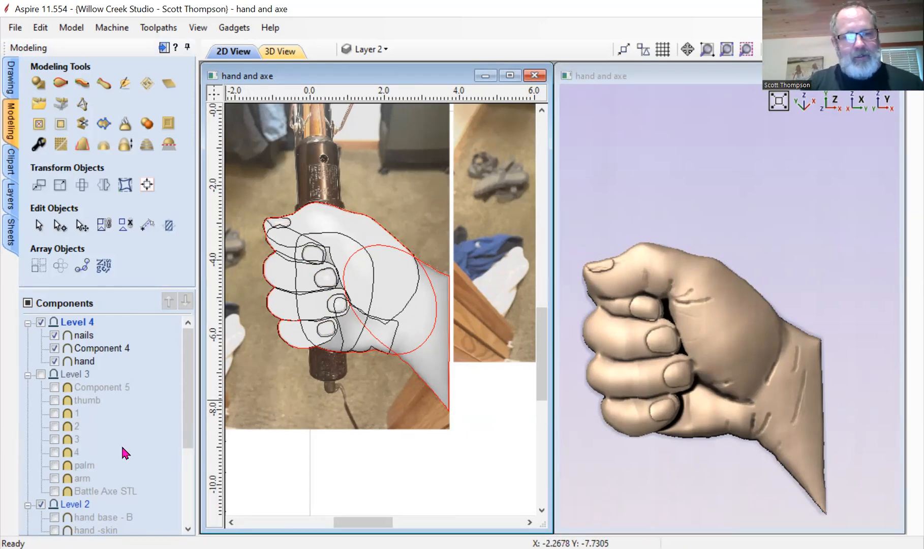
# Move the hand -skin component from Level 2 into Level 4, directly below the hand component
pyautogui.scroll(-2, 184, 396)
pyautogui.click(87, 504)
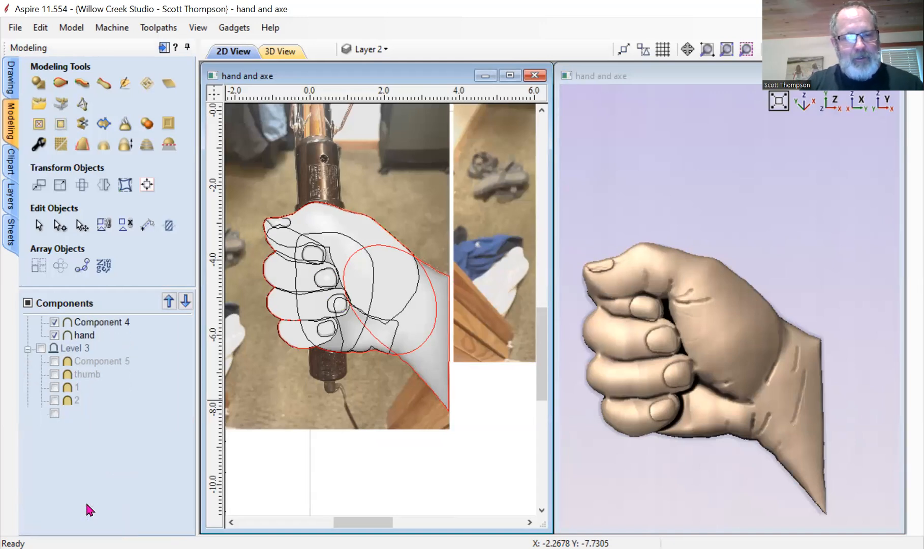
pyautogui.moveTo(86, 495); pyautogui.dragTo(100, 346)
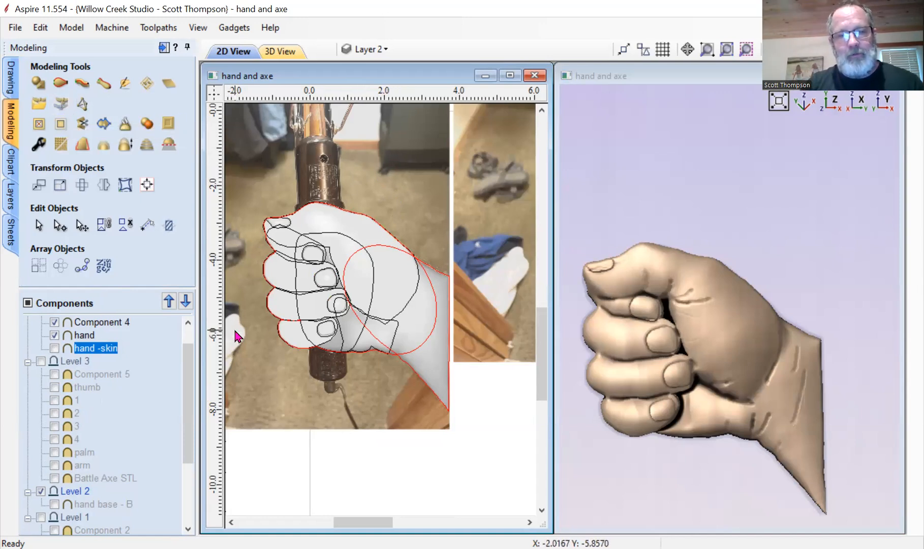
# Show hand -skin with hand, Component 4 and nails hidden, and inspect the skin texture relief from different angles
pyautogui.click(54, 335)
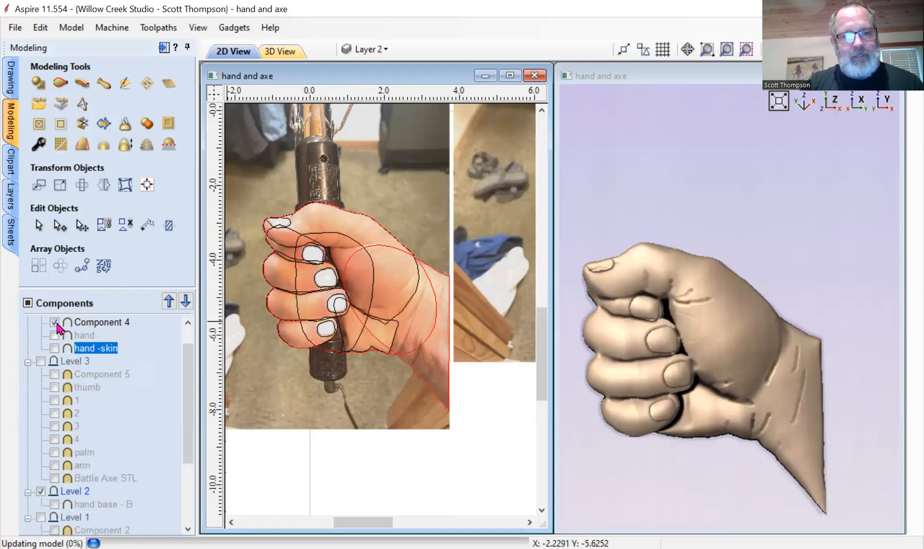
pyautogui.click(54, 322)
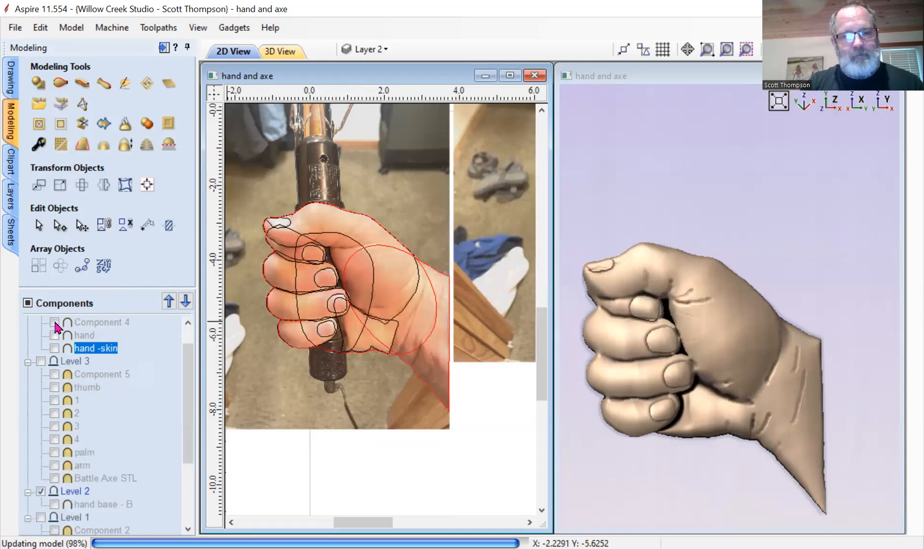
pyautogui.click(54, 348)
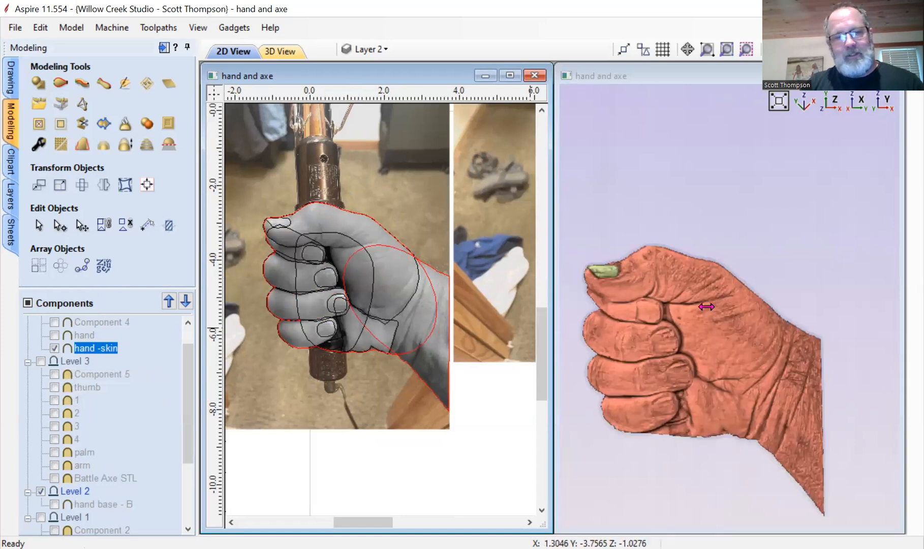
pyautogui.moveTo(190, 372); pyautogui.dragTo(184, 328)
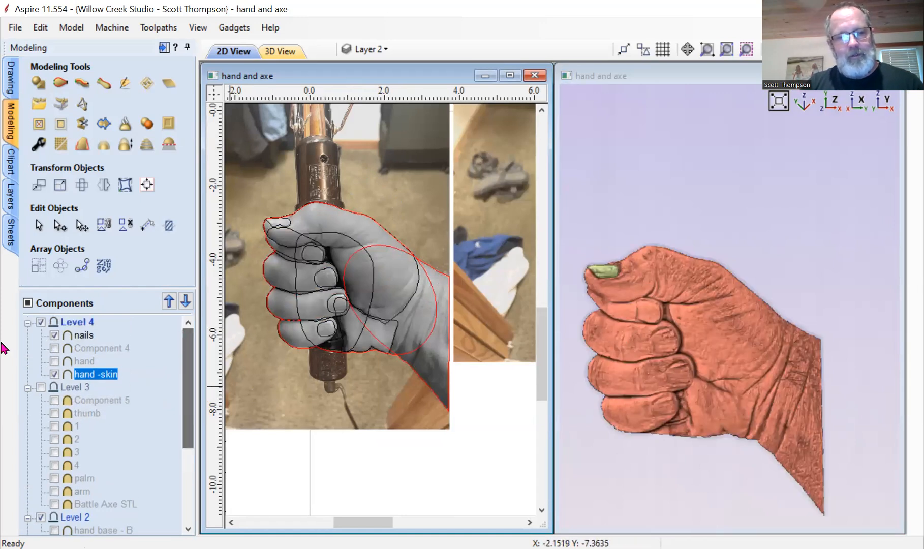
pyautogui.click(54, 335)
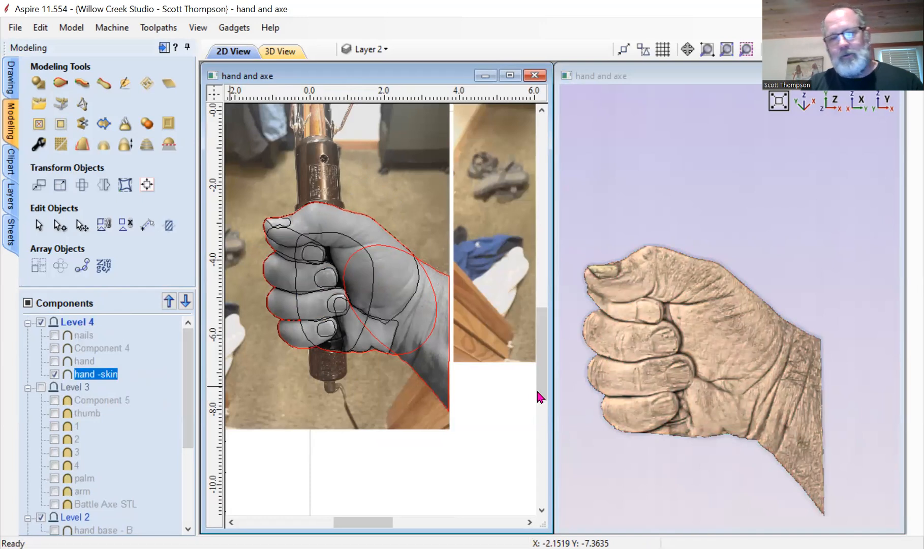
pyautogui.moveTo(764, 392); pyautogui.dragTo(828, 362)
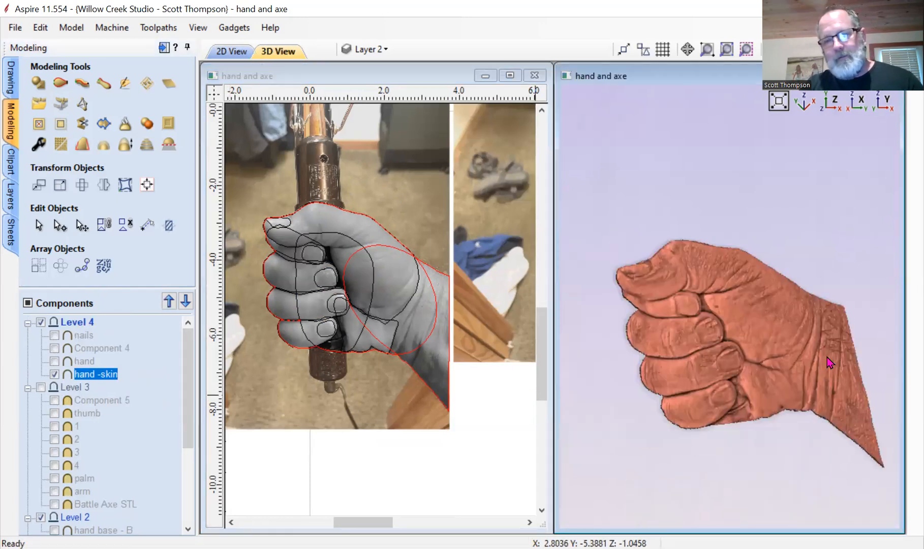
pyautogui.moveTo(783, 385); pyautogui.dragTo(734, 415)
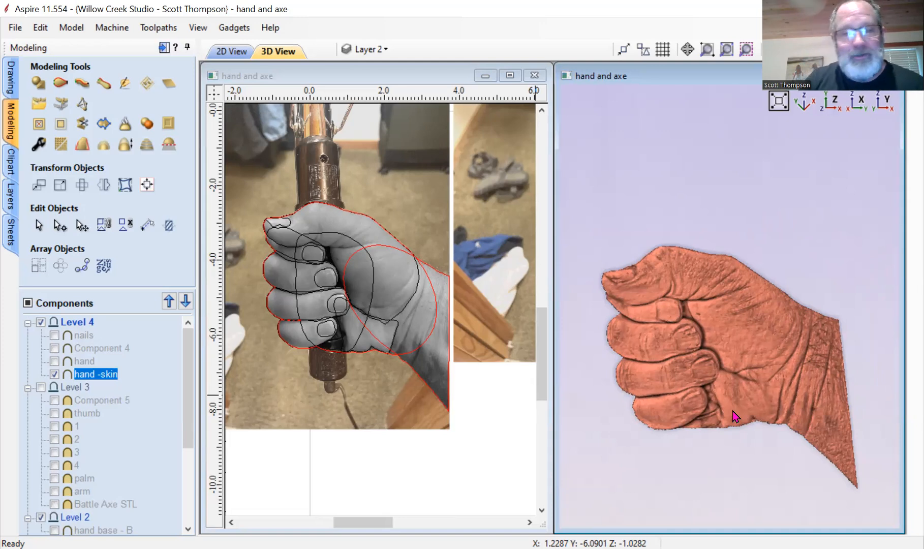
pyautogui.moveTo(107, 381)
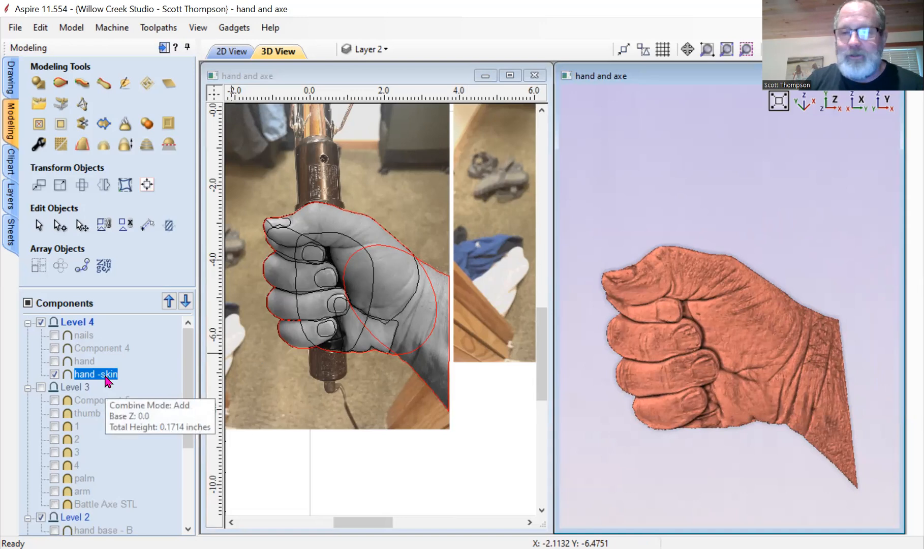
# Make hand, Component 4 and nails visible again together with hand -skin, and review the combined textured hand
pyautogui.click(54, 360)
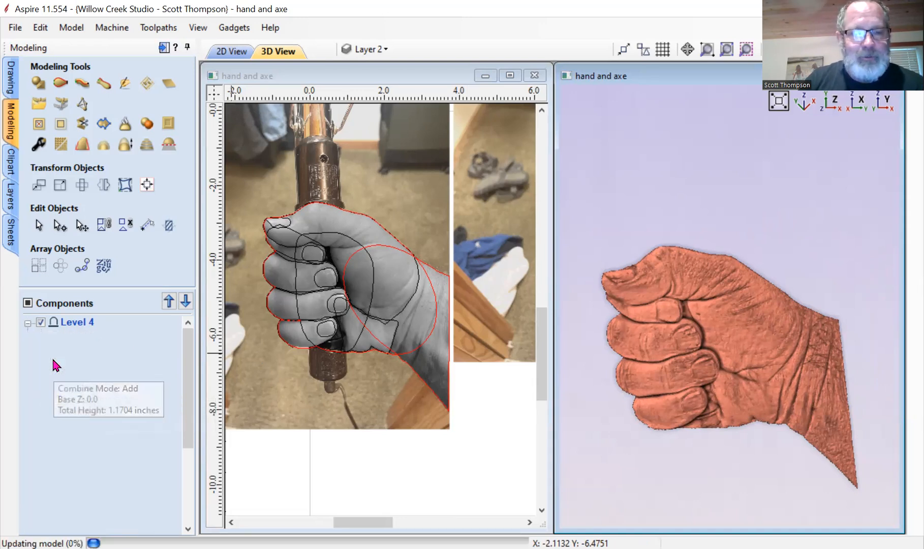
pyautogui.click(54, 361)
pyautogui.click(55, 348)
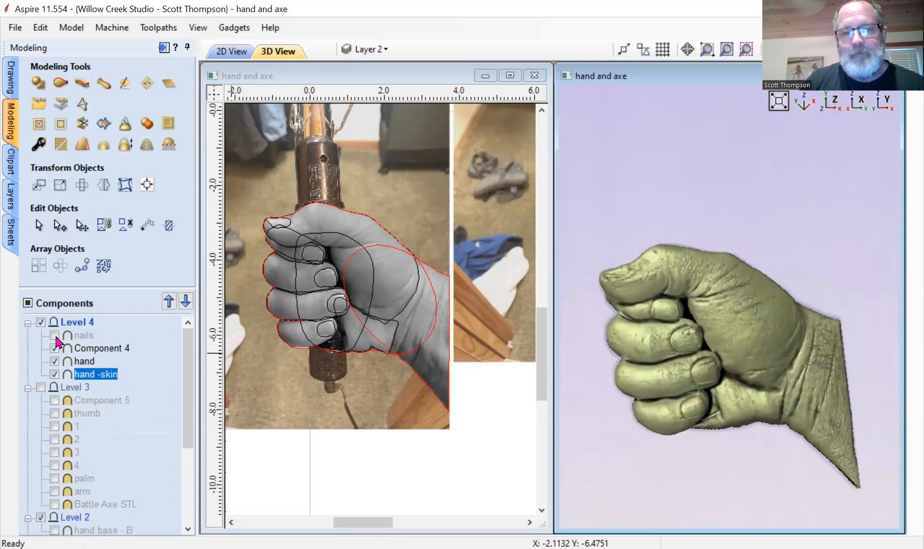
pyautogui.click(55, 336)
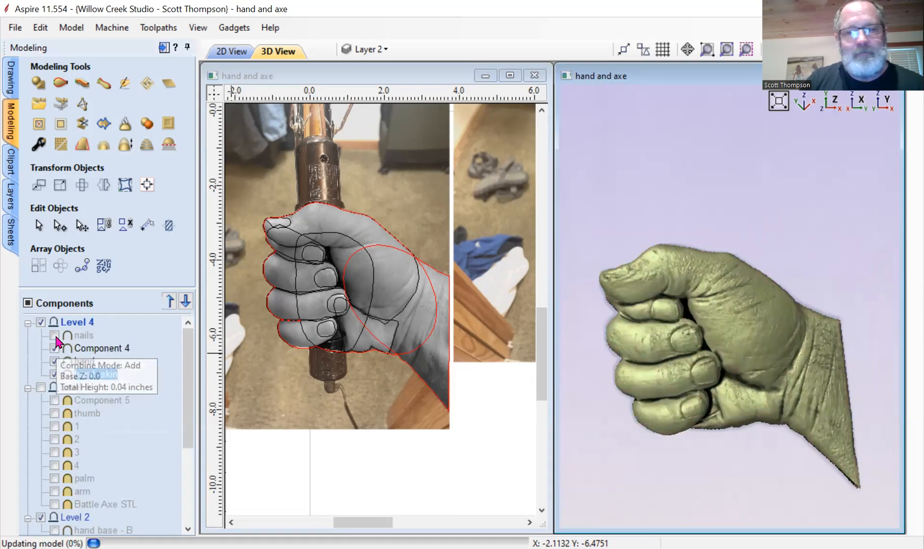
pyautogui.scroll(3, 681, 382)
pyautogui.scroll(-2, 750, 387)
pyautogui.scroll(-2, 749, 388)
pyautogui.moveTo(750, 388); pyautogui.dragTo(641, 355)
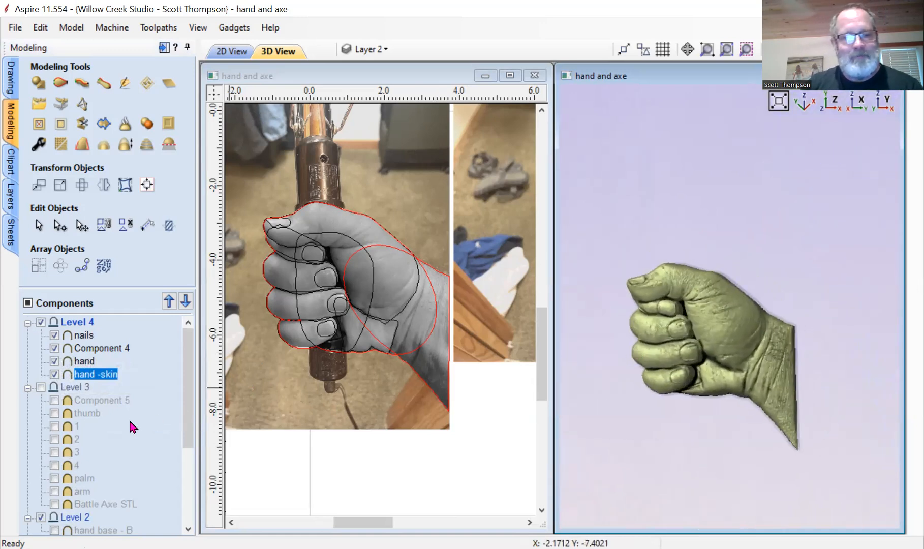
# Move the Battle Axe STL component from Level 3 to the top of Level 4, make it visible and check the grip in 3D
pyautogui.click(95, 503)
pyautogui.moveTo(95, 505); pyautogui.dragTo(93, 383)
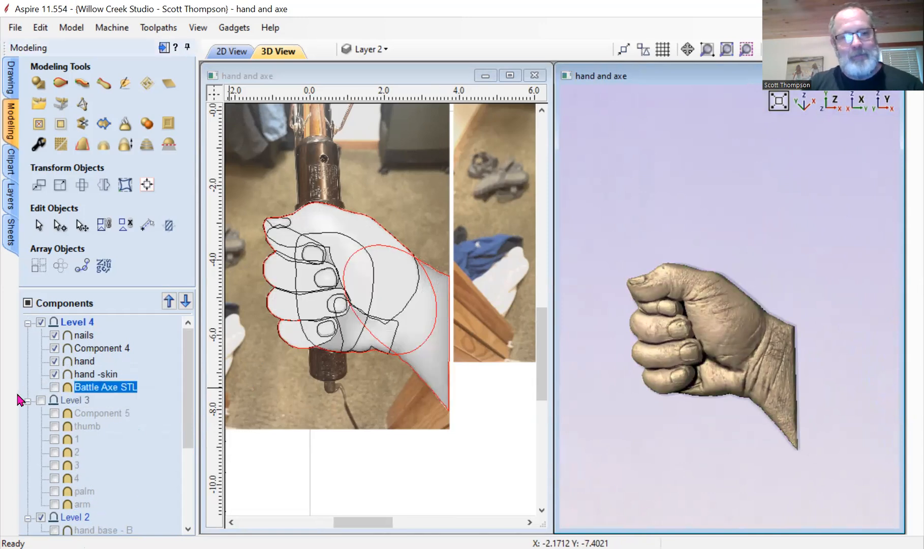
pyautogui.click(54, 388)
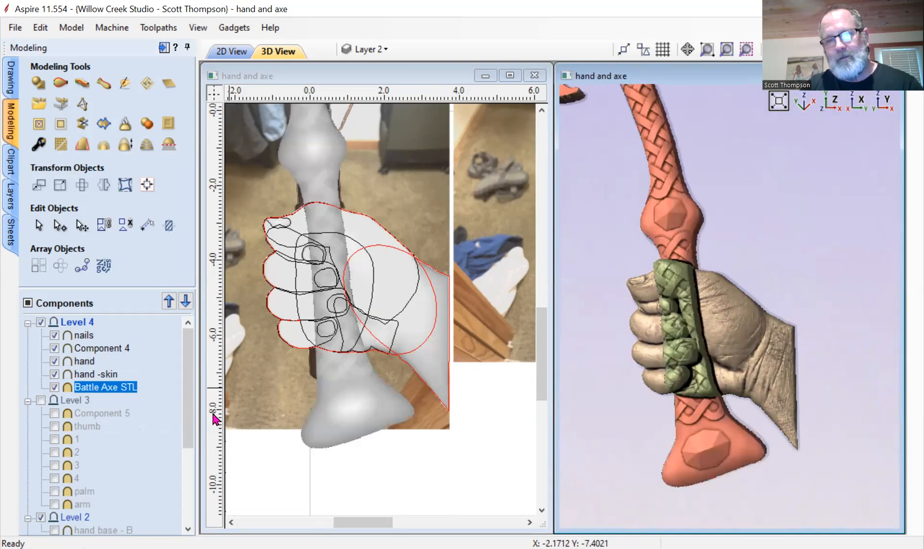
pyautogui.moveTo(102, 391); pyautogui.dragTo(109, 328)
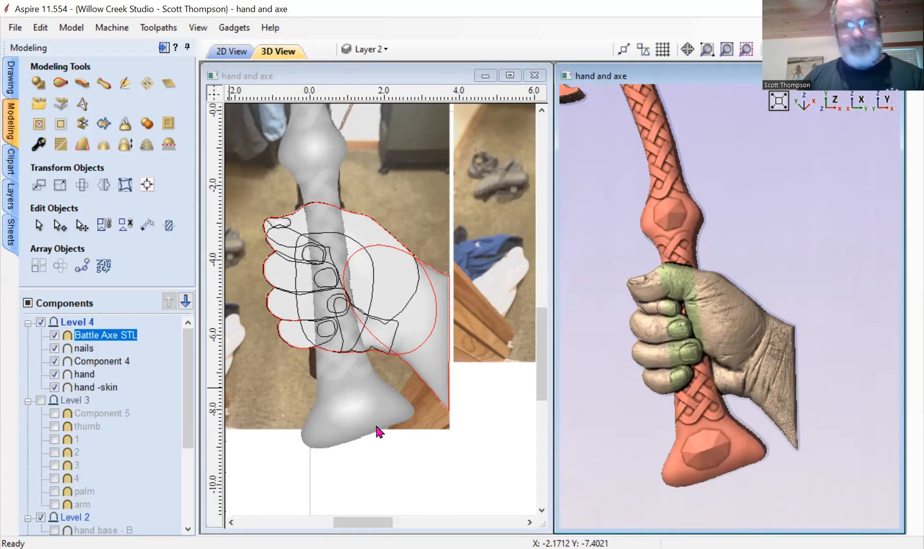
pyautogui.moveTo(755, 409); pyautogui.dragTo(730, 447)
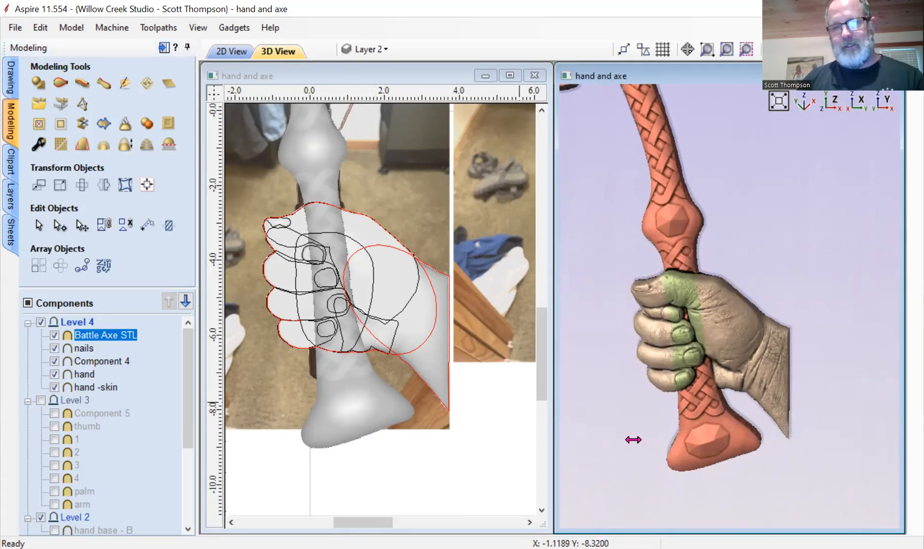
# Deselect the Battle Axe STL component and inspect the finished hand and axe relief in 3D, both overall and close up at the grip
pyautogui.click(158, 446)
pyautogui.moveTo(654, 390); pyautogui.dragTo(681, 389)
pyautogui.scroll(-5, 659, 417)
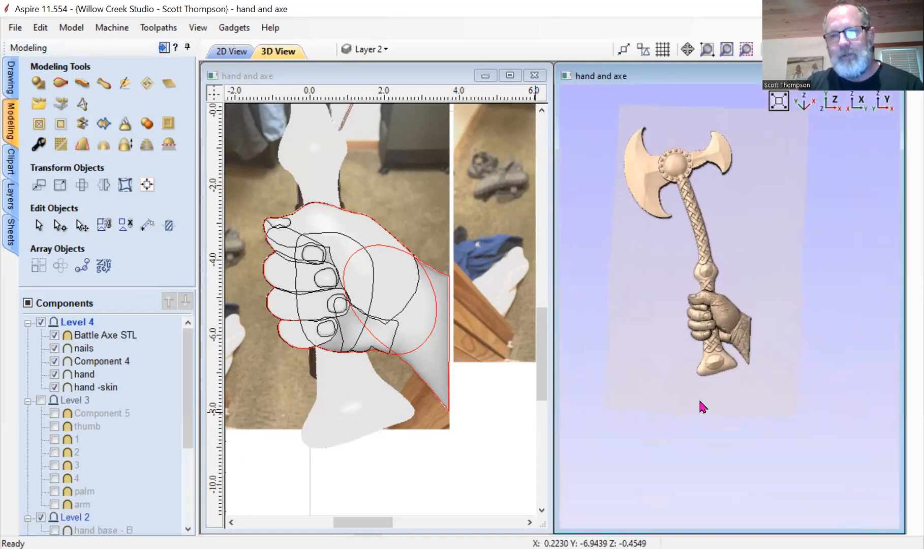
pyautogui.scroll(4, 699, 402)
pyautogui.moveTo(708, 347); pyautogui.dragTo(712, 348)
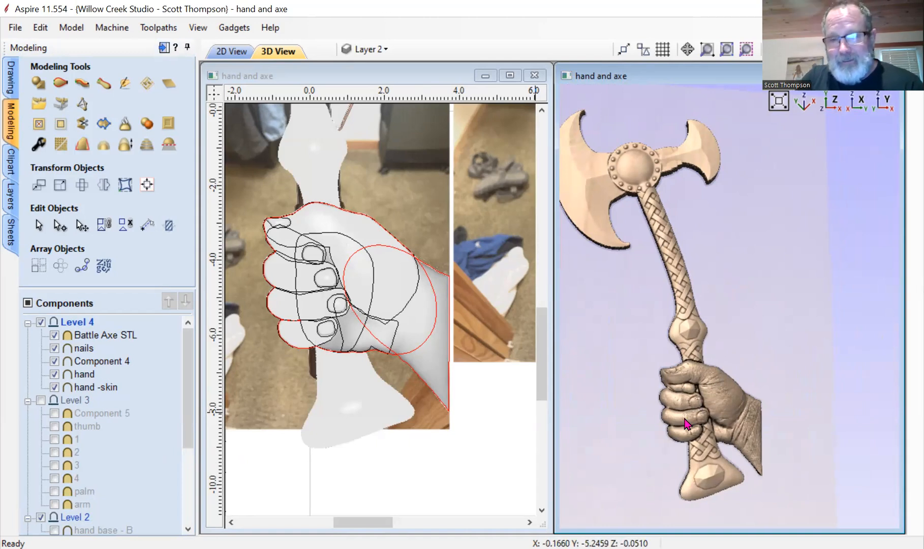
pyautogui.scroll(2, 683, 419)
pyautogui.scroll(3, 687, 424)
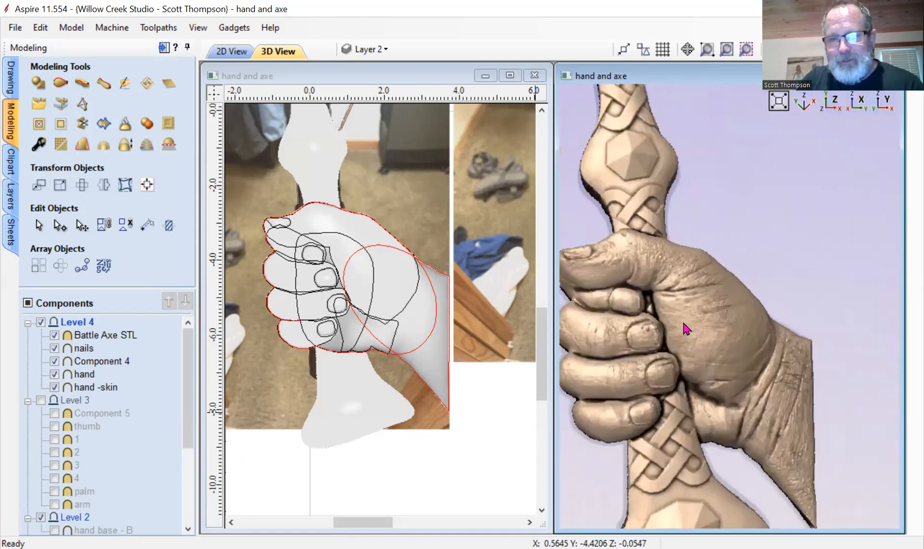
pyautogui.moveTo(703, 319); pyautogui.dragTo(700, 376)
pyautogui.scroll(-4, 701, 339)
pyautogui.scroll(-3, 698, 340)
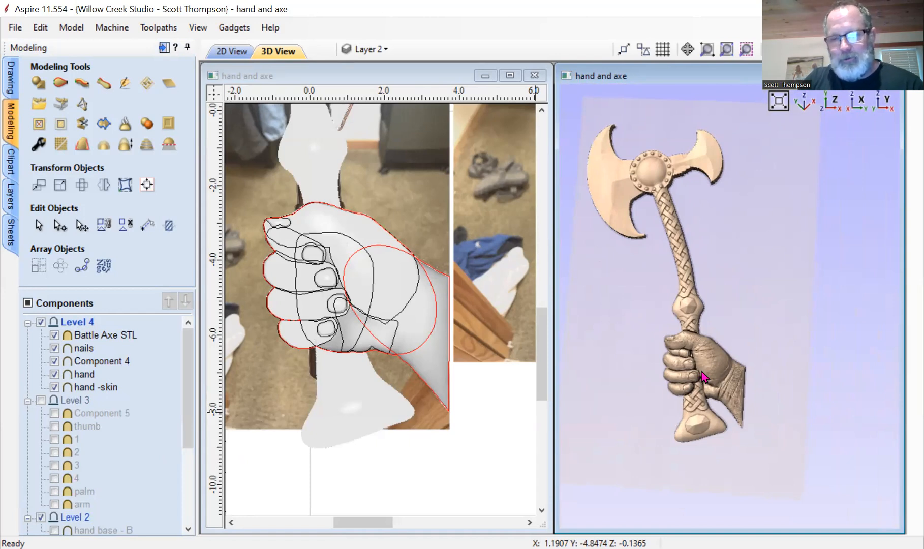
pyautogui.moveTo(695, 374); pyautogui.dragTo(675, 441)
pyautogui.scroll(3, 698, 350)
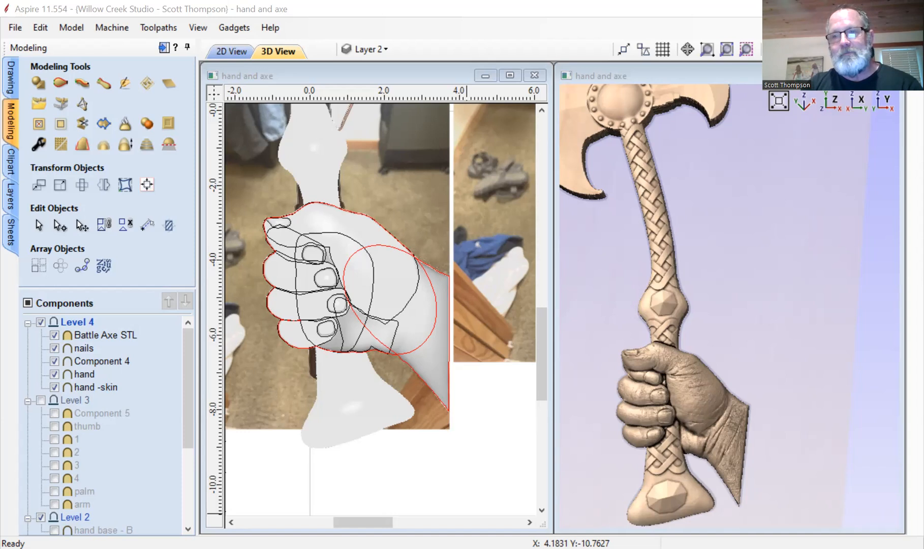
# Close Aspire and save the changes to the hand and axe file
pyautogui.click(535, 461)
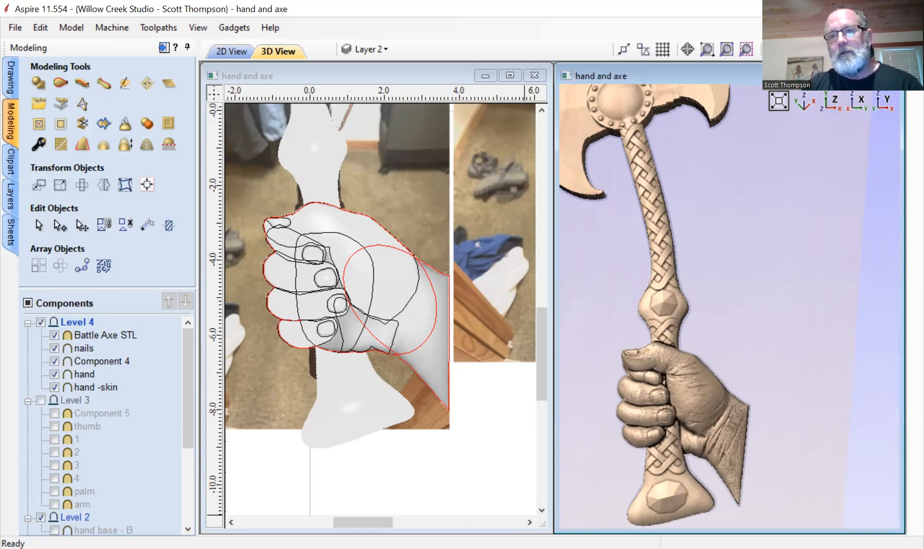
pyautogui.click(911, 9)
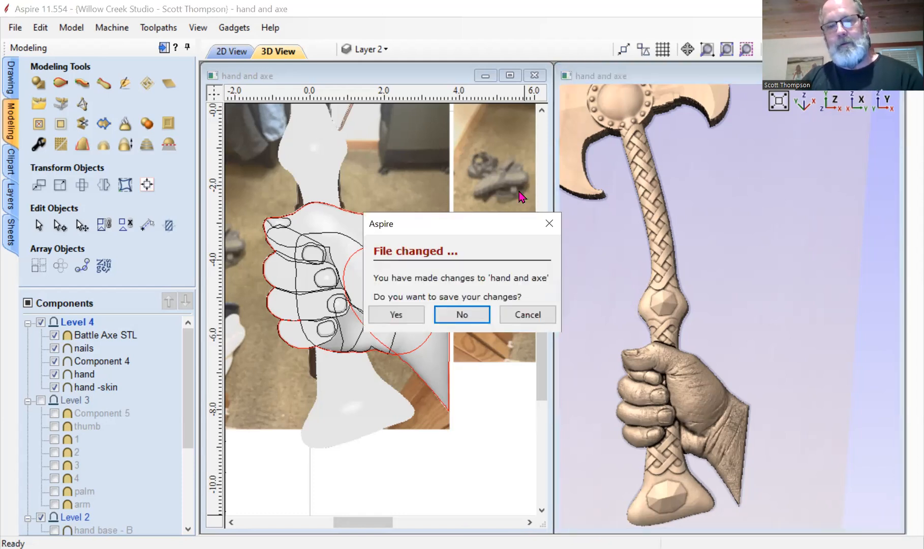
pyautogui.click(411, 315)
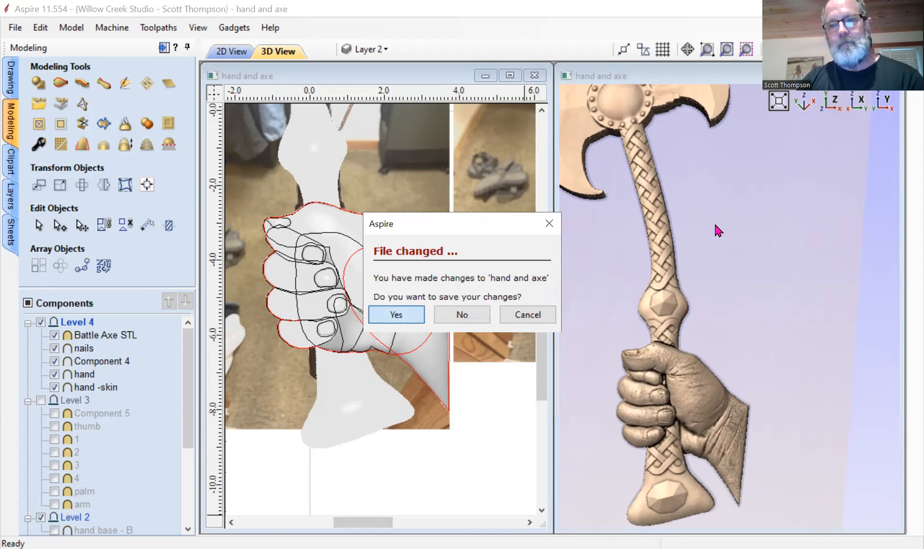